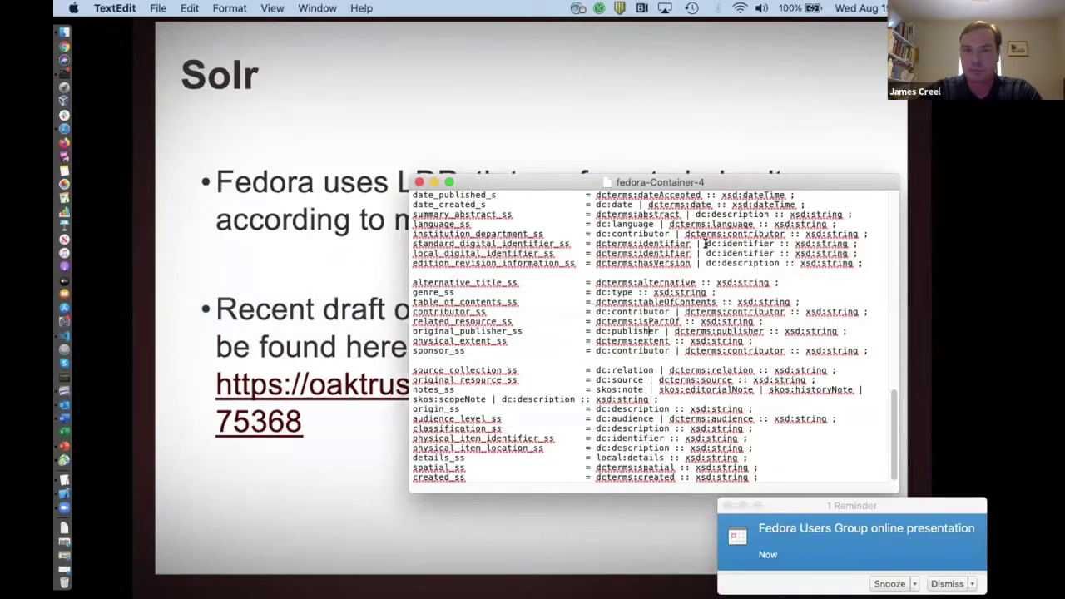
Highlight the alternative_title_ss, local:details and spatial_ss mappings in fedora-Container-4, then switch to Safari
double_click(614, 283)
triple_click(613, 282)
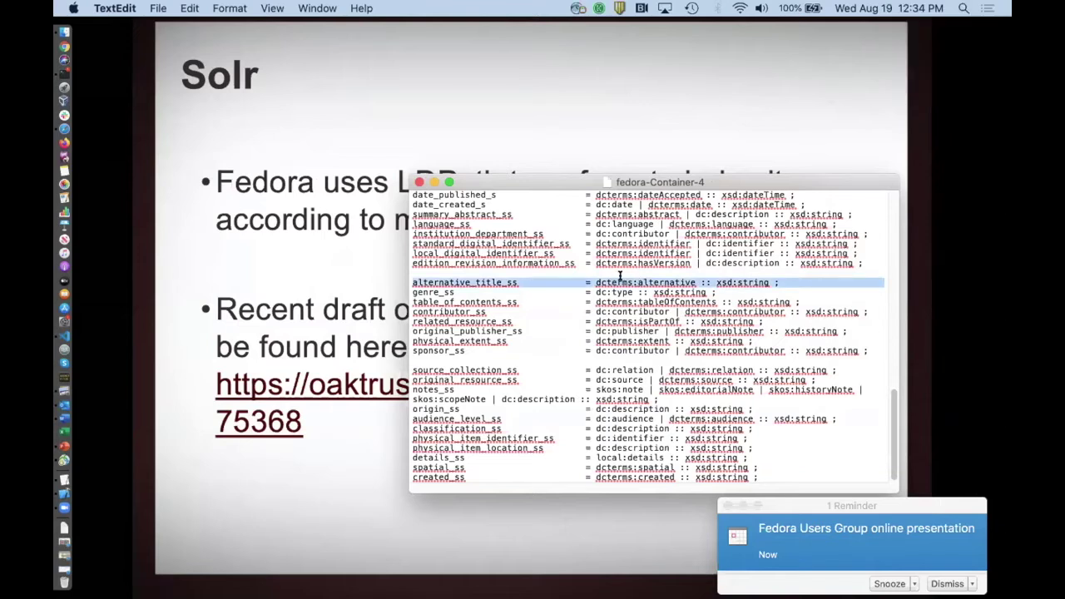
left_click(601, 282)
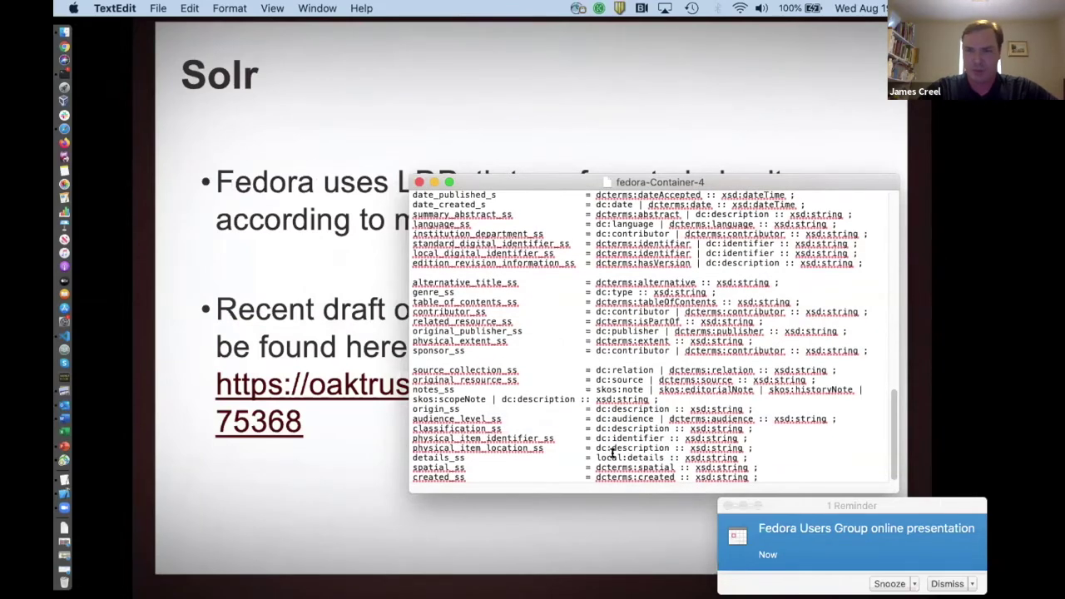
double_click(607, 454)
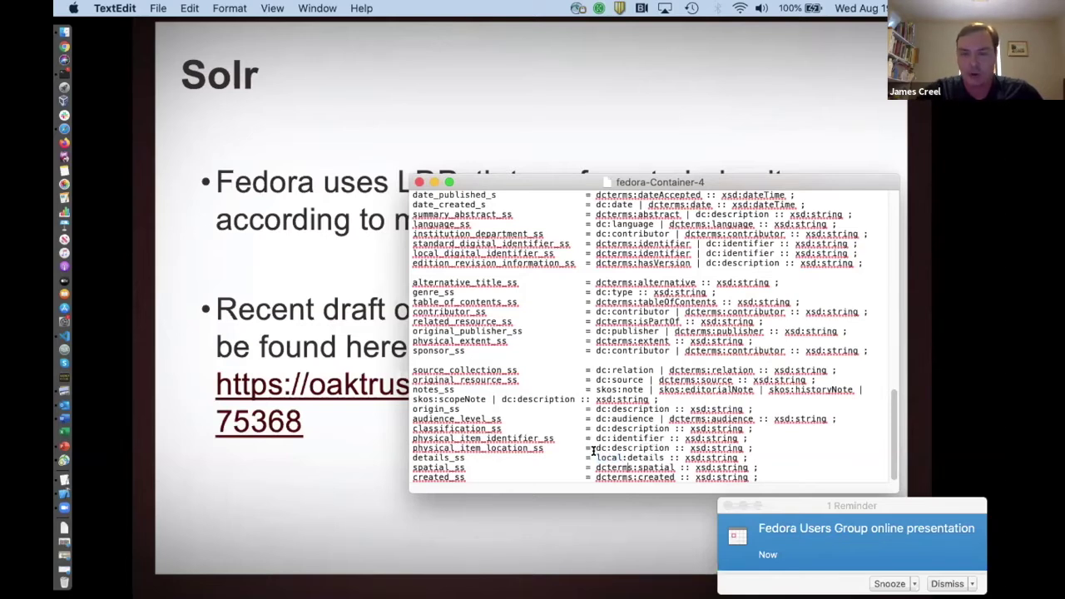
left_click_drag(596, 457, 745, 454)
left_click(747, 456)
triple_click(427, 467)
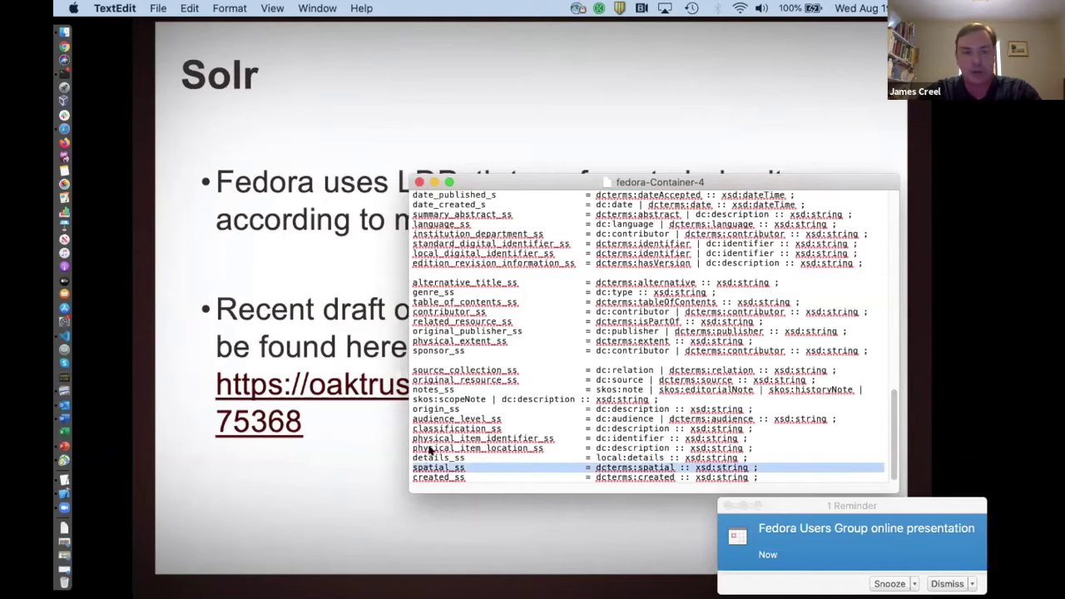
key("super+Tab")
key("super+Tab")
key("super+Tab")
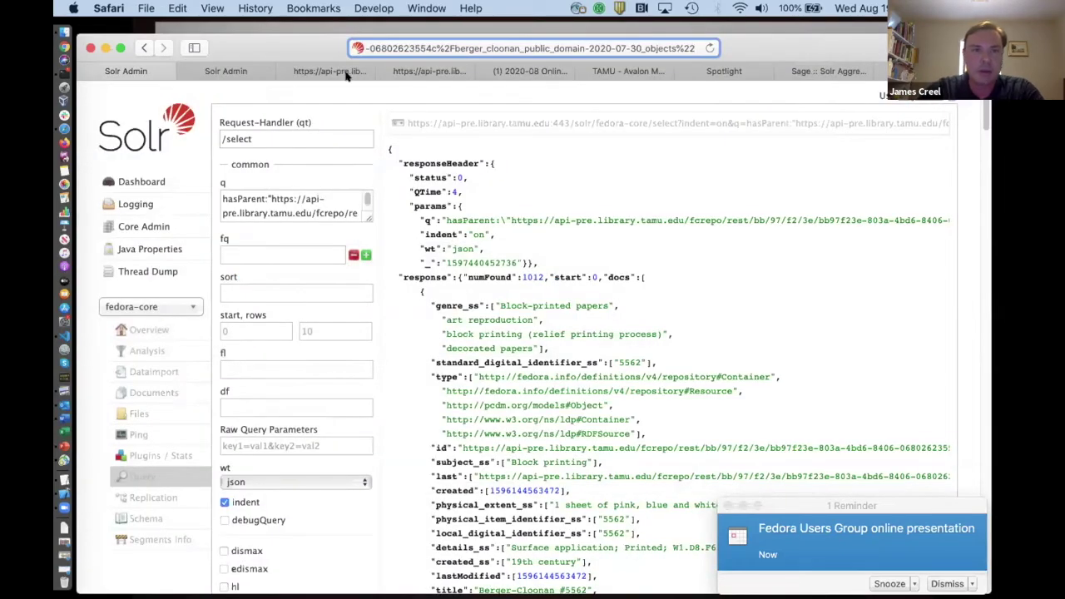
In the Fedora tab, return to the berger_cloonan objects container and open child object 139
left_click(335, 72)
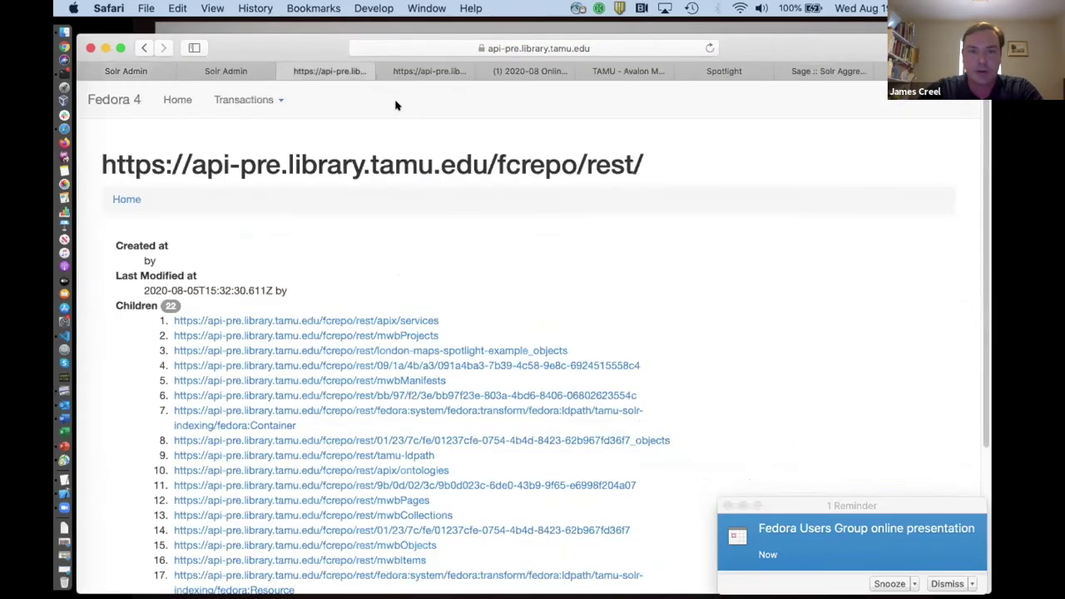
scroll(399, 125, "down", 5)
scroll(458, 200, "up", 5)
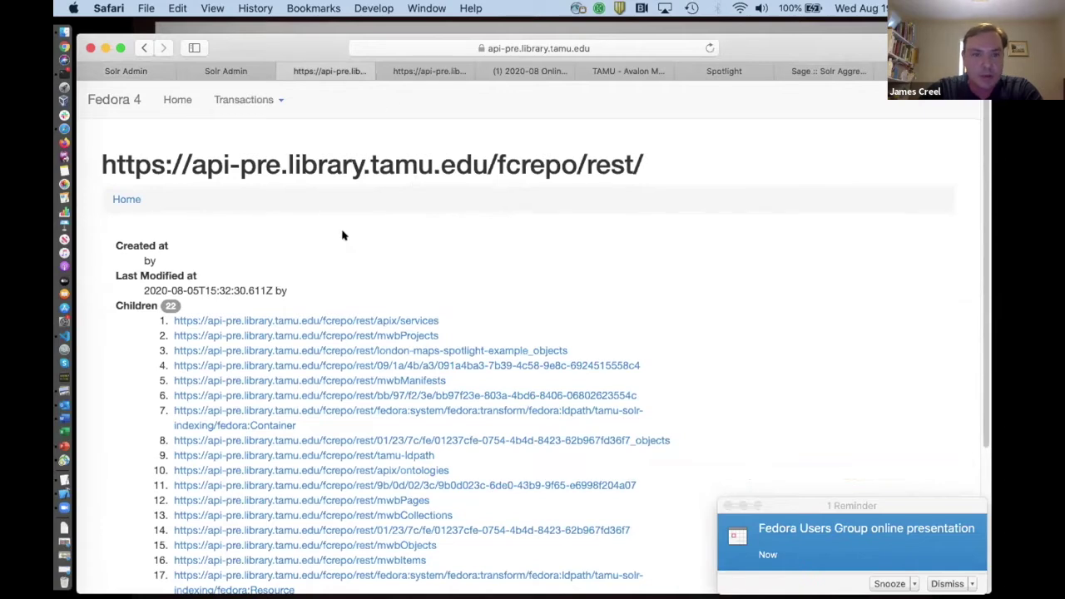
left_click(144, 48)
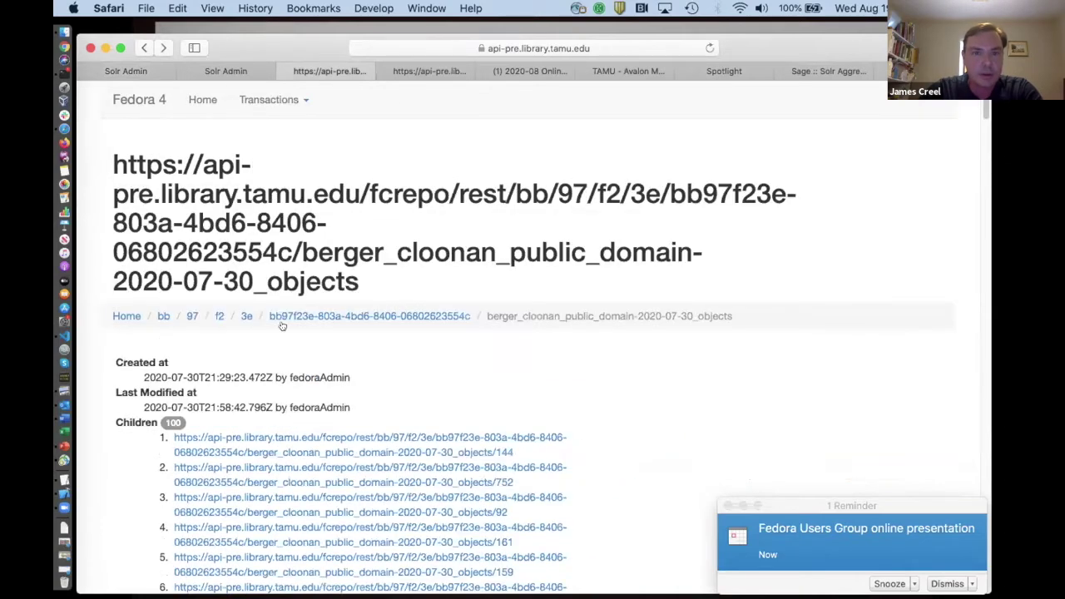
scroll(283, 324, "down", 10)
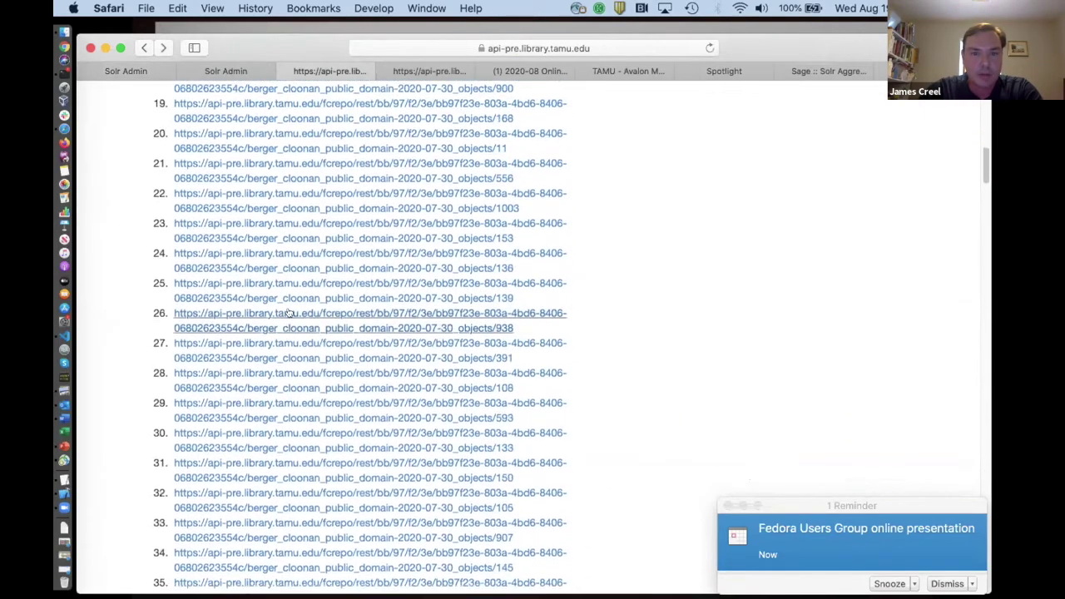
scroll(288, 313, "down", 1)
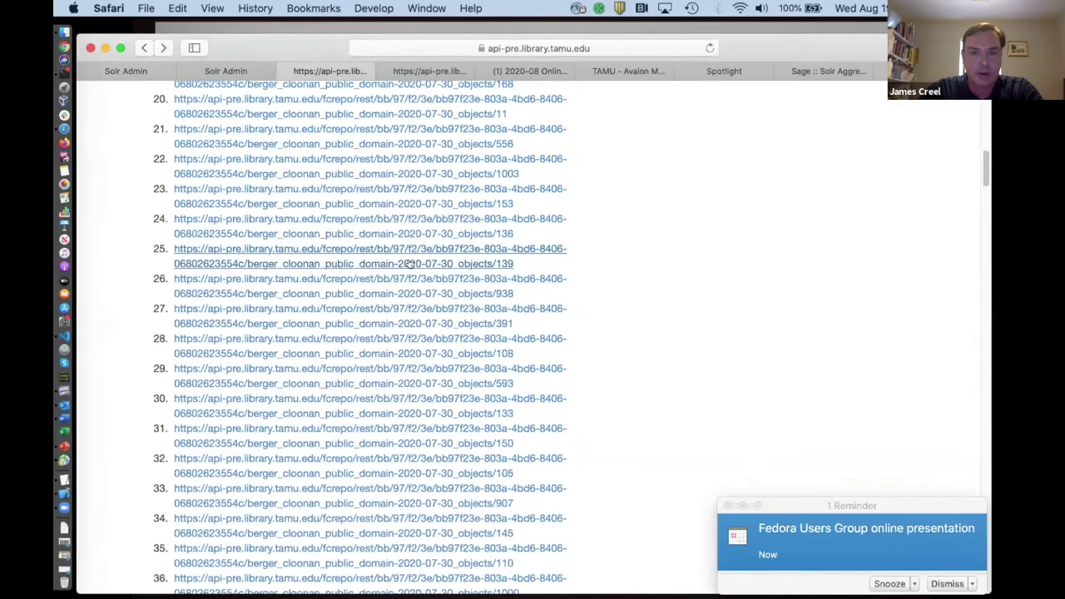
left_click(410, 263)
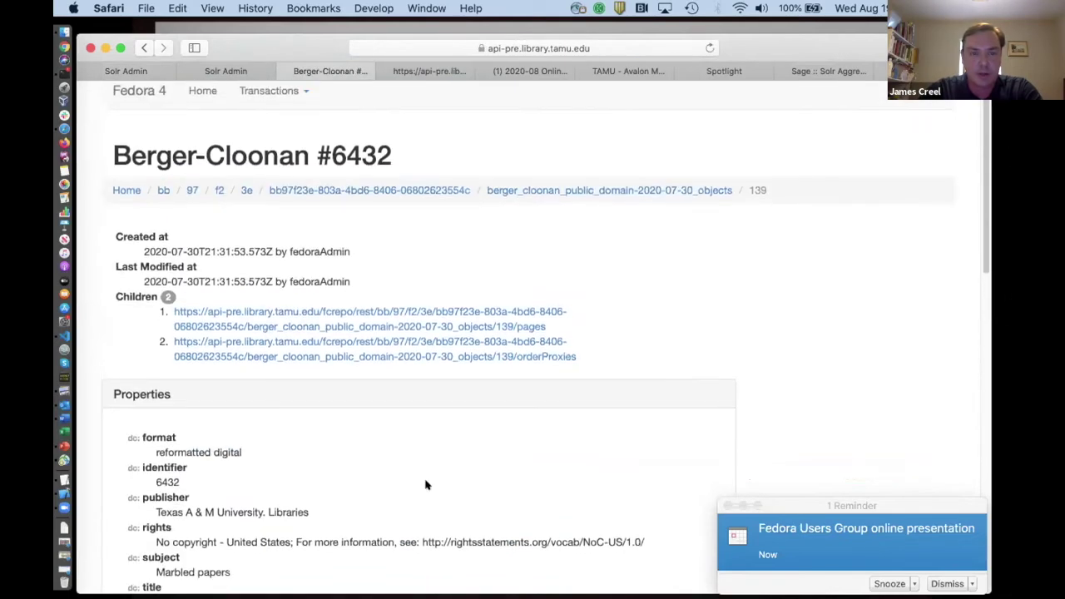
Scroll through Berger-Cloonan #6432's properties, including its 2 children and local:details
scroll(427, 485, "down", 10)
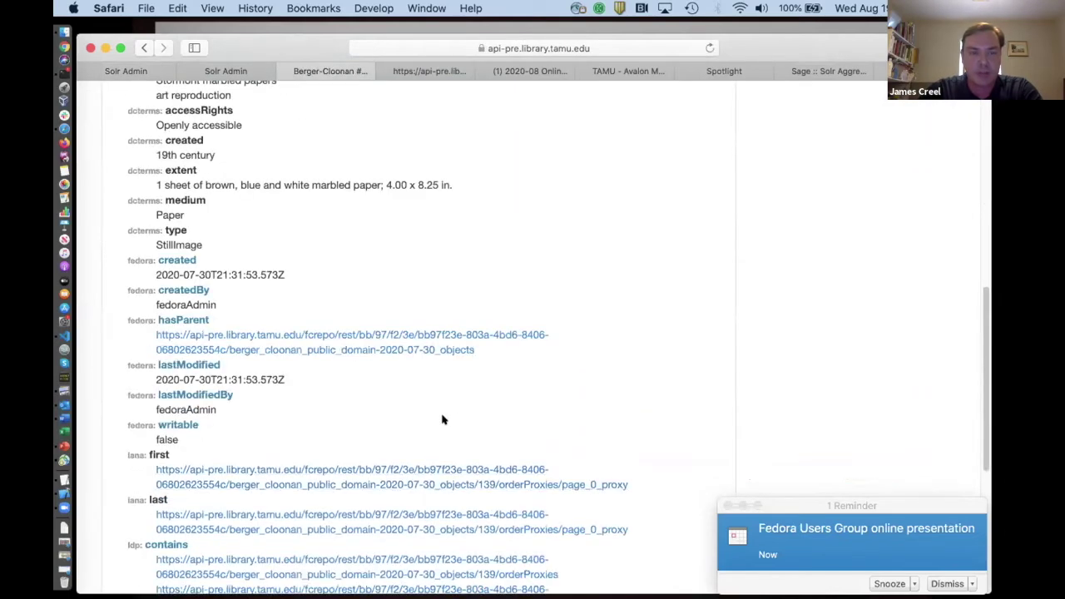
scroll(323, 379, "down", 5)
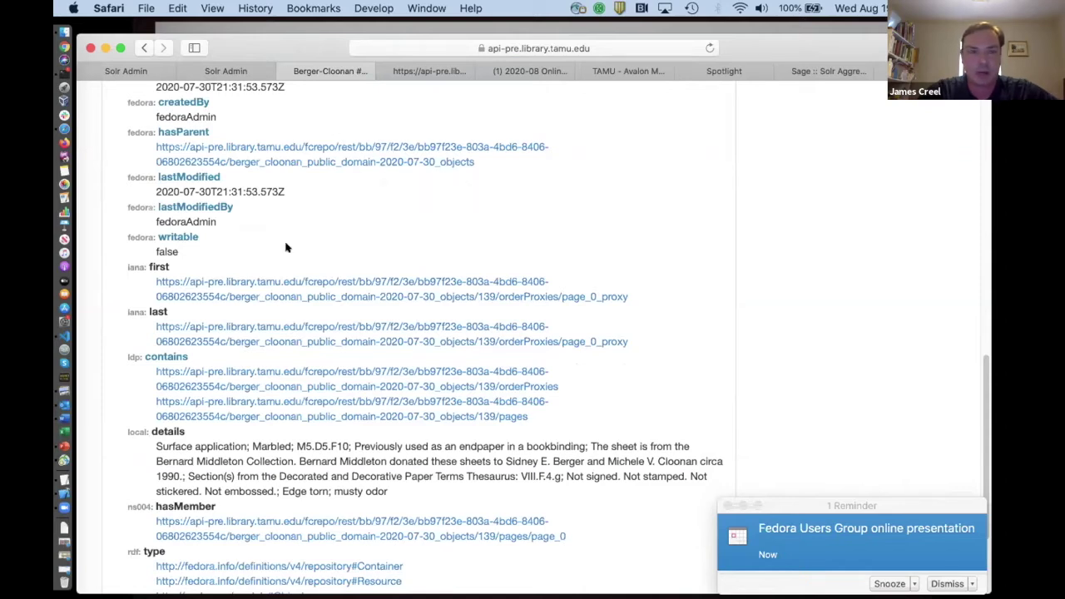
scroll(286, 247, "up", 10)
scroll(278, 238, "down", 10)
scroll(178, 236, "down", 5)
scroll(143, 345, "up", 15)
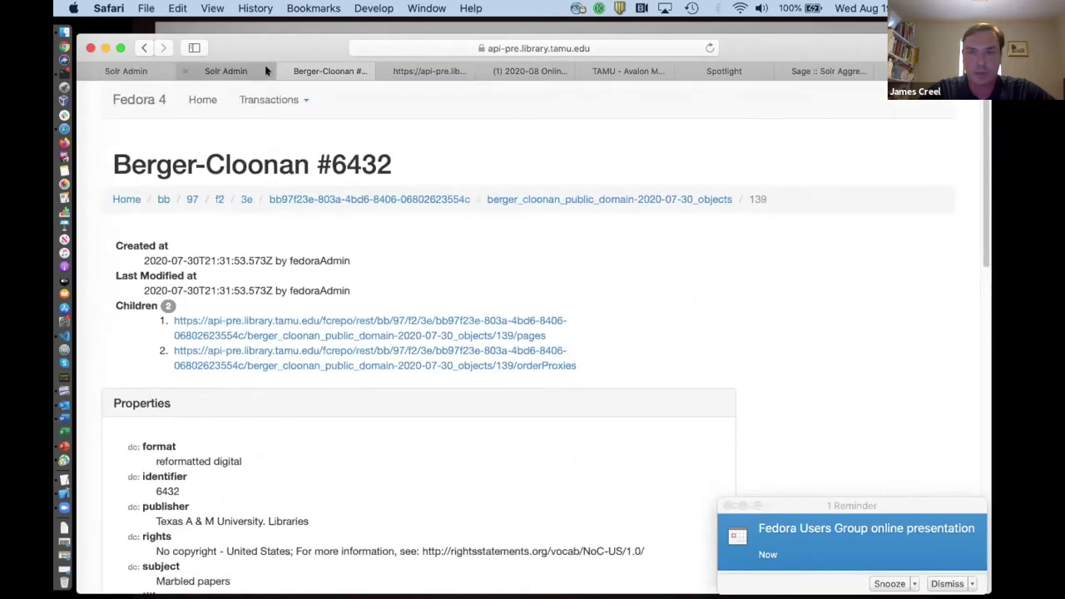
Return to the Solr query results and highlight Berger-Cloonan #5562's details_ss line
left_click(121, 71)
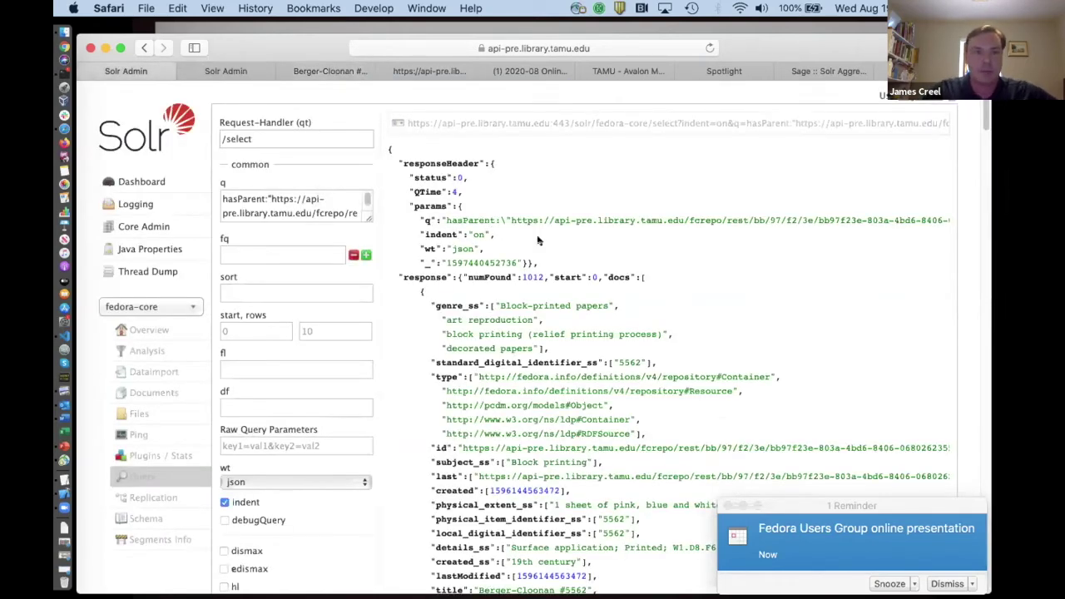
scroll(538, 241, "down", 10)
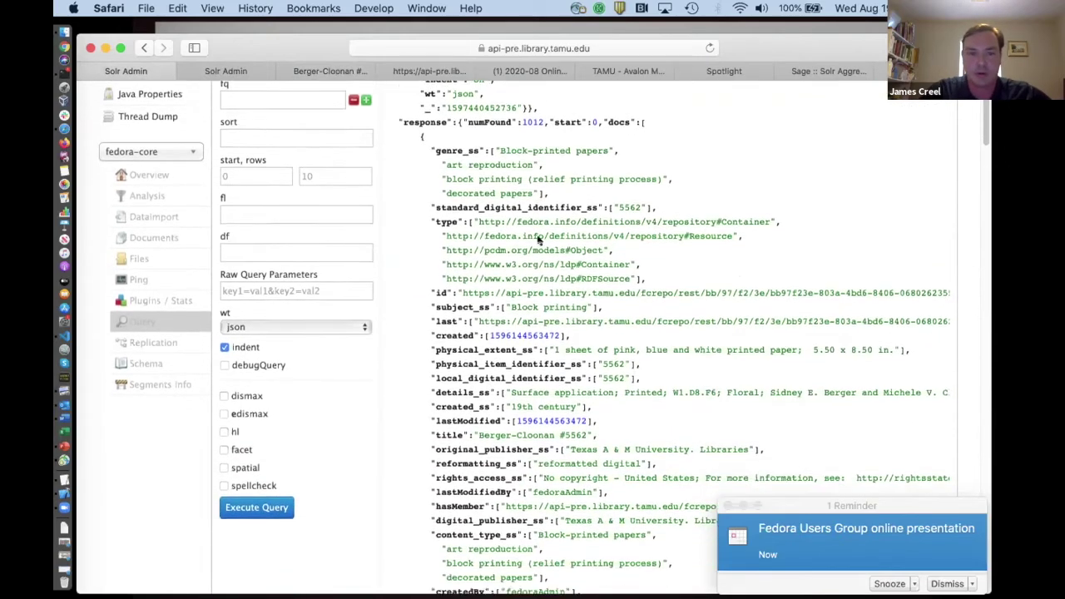
scroll(491, 166, "up", 3)
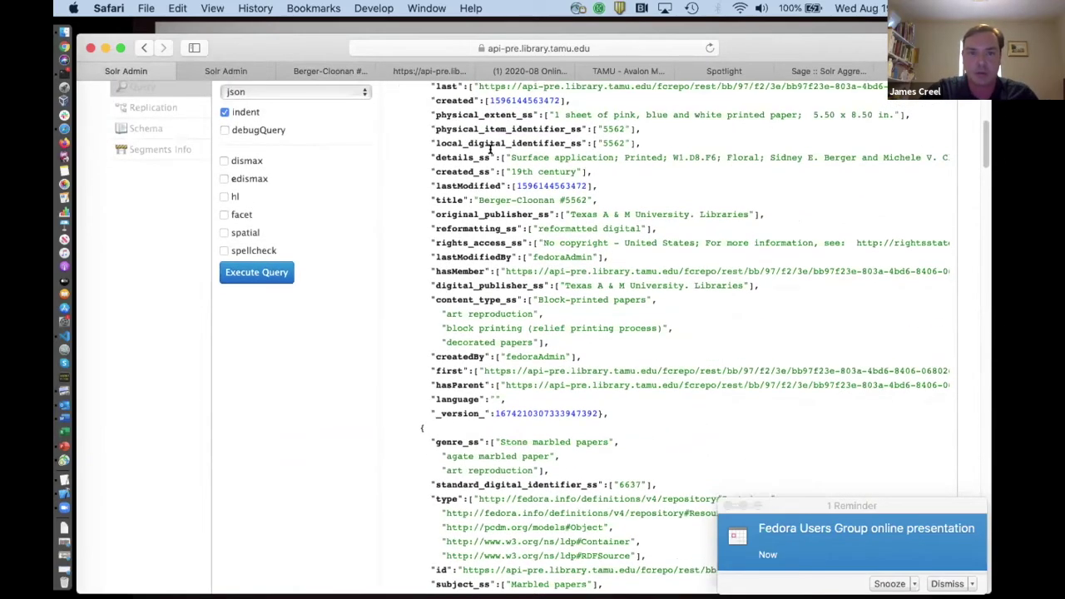
left_click_drag(527, 157, 708, 152)
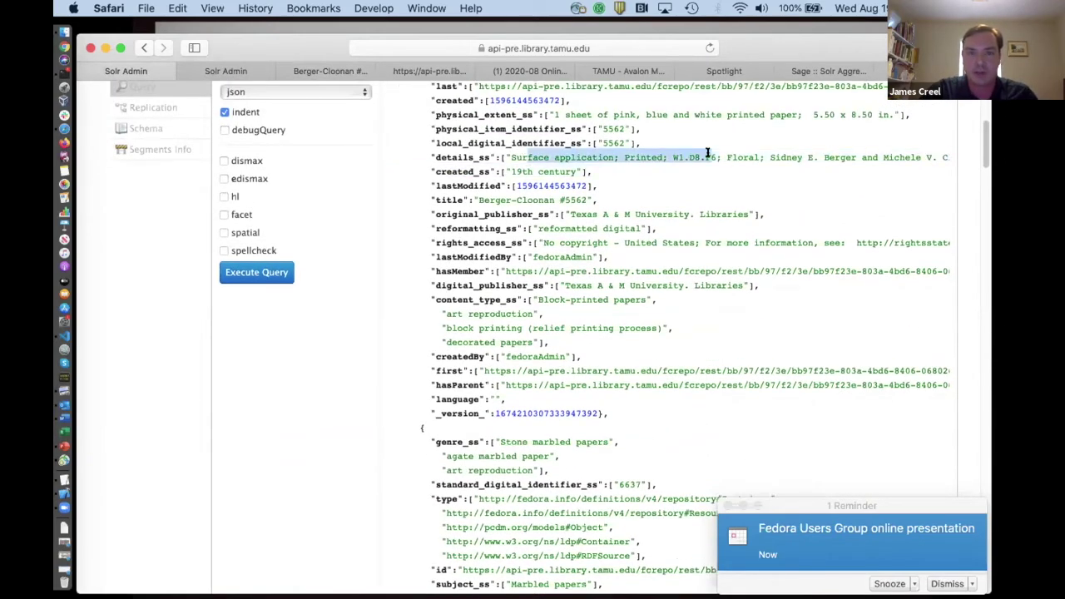
triple_click(707, 154)
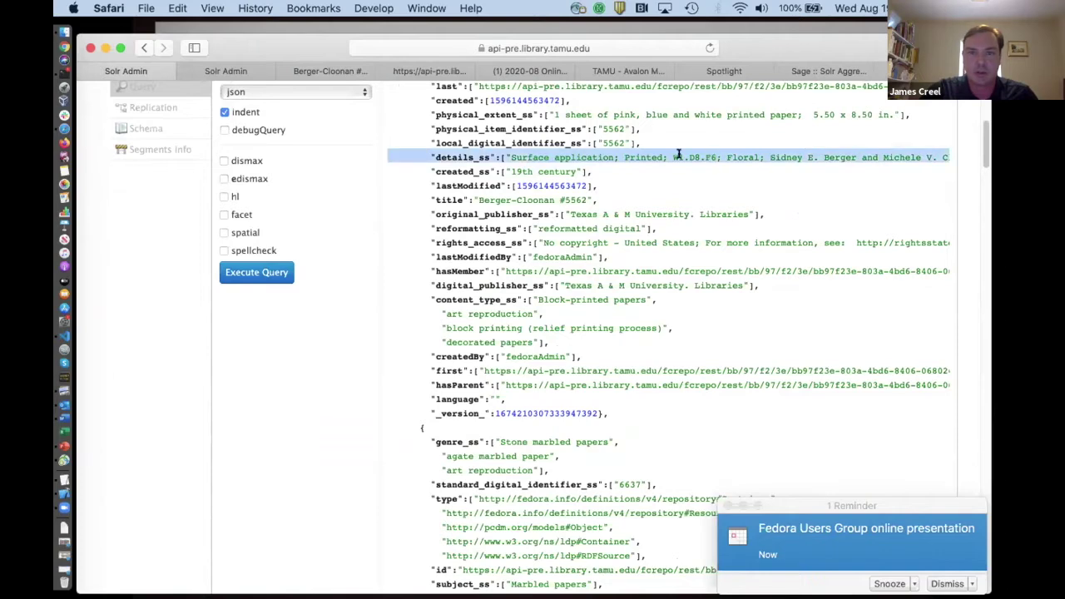
scroll(678, 154, "right", 10)
scroll(678, 154, "left", 10)
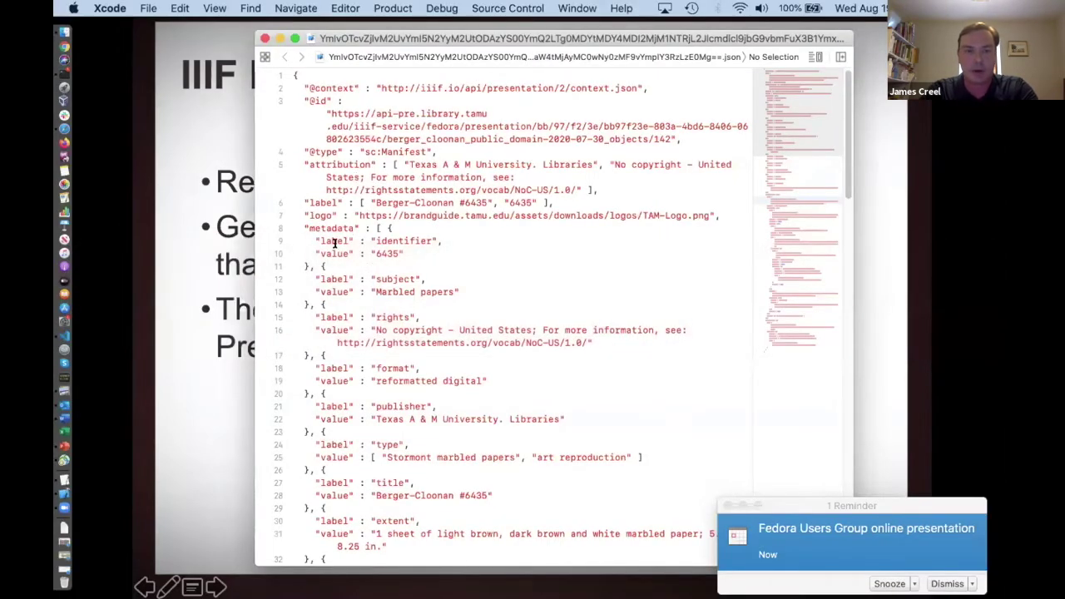
Scroll the Berger-Cloonan #6435 manifest and highlight its publisher and type metadata labels
scroll(433, 274, "down", 3)
scroll(433, 275, "up", 3)
scroll(379, 268, "down", 1)
scroll(380, 268, "down", 1)
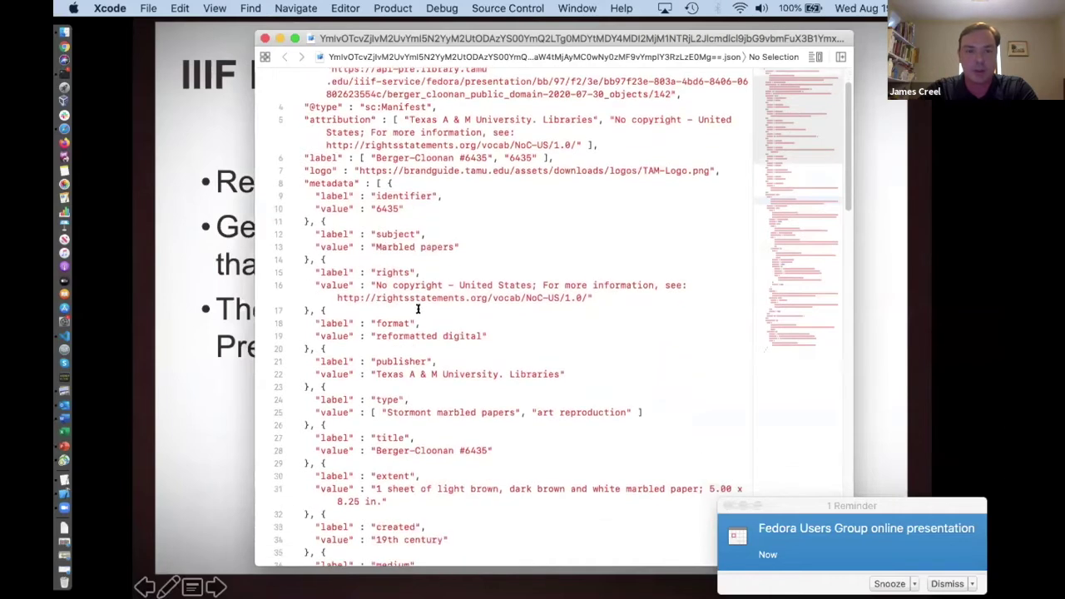
double_click(396, 360)
double_click(385, 394)
left_click(442, 374)
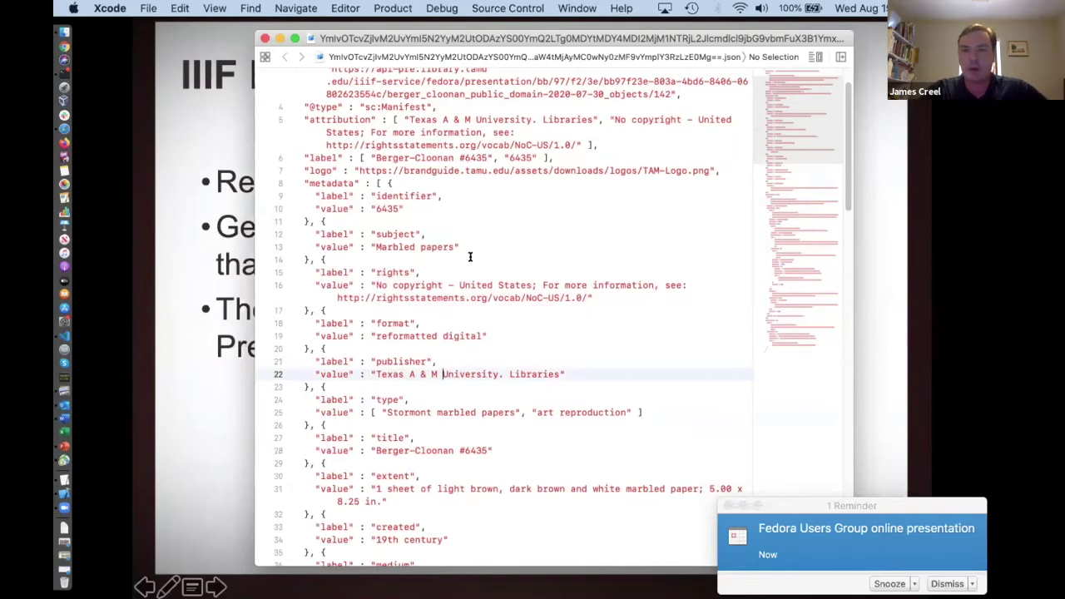
scroll(470, 257, "up", 2)
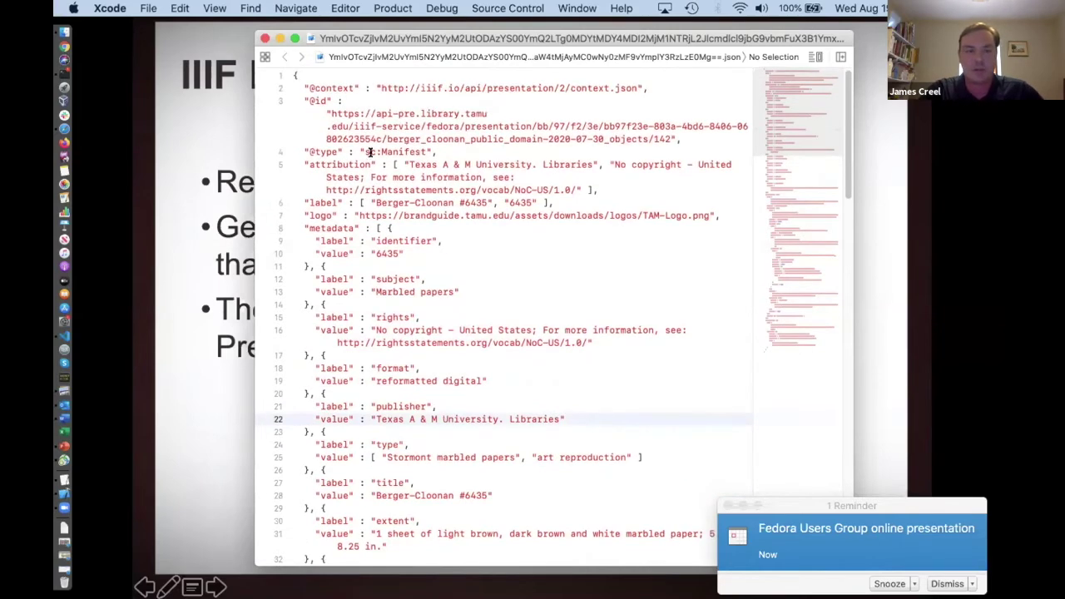
left_click(301, 112)
left_click_drag(349, 130, 522, 190)
key("Right")
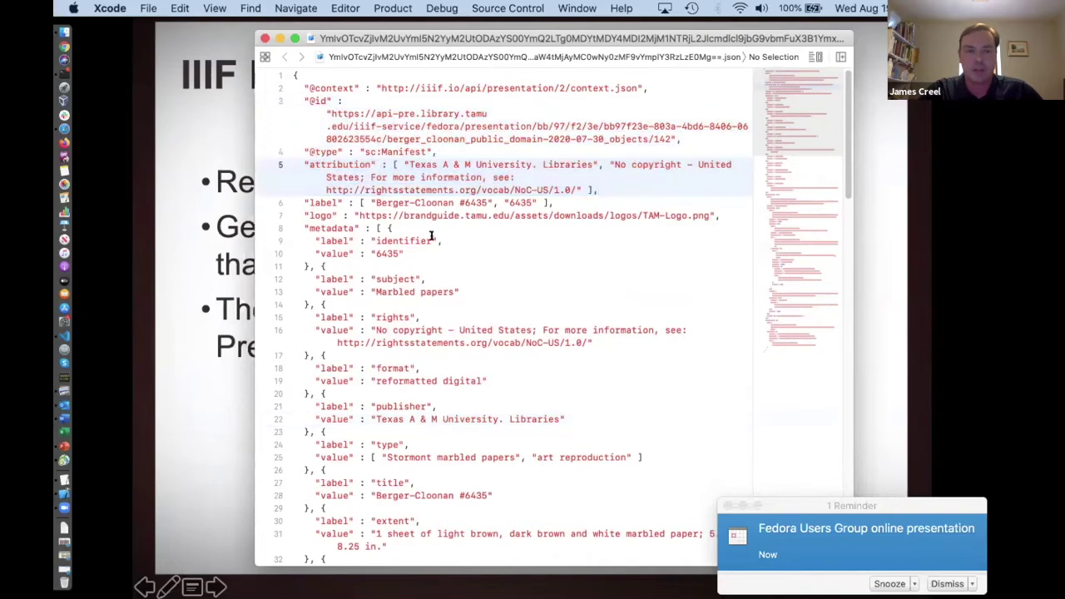
left_click(399, 264)
left_click_drag(309, 224, 468, 368)
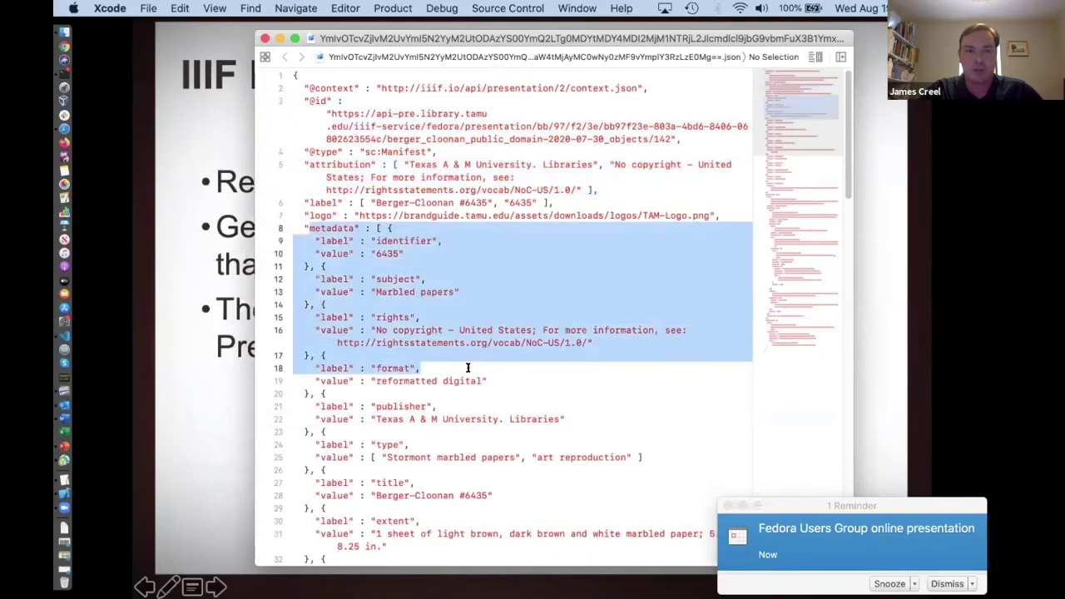
left_click(396, 333)
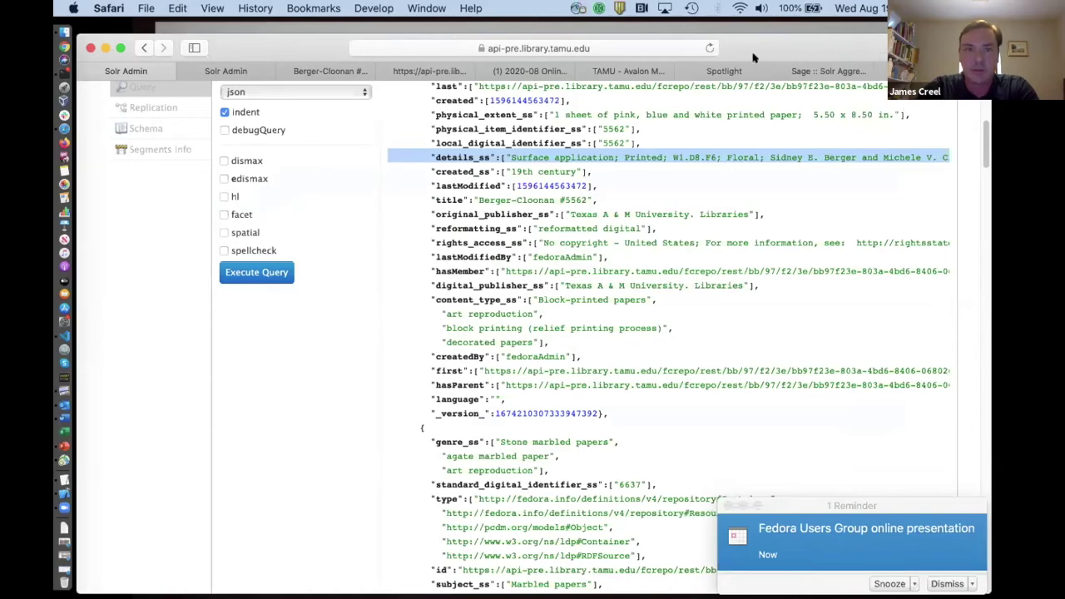
Refresh SAGE's Internal Metadata Management page and scroll through its glosses, field names and required flags
left_click(818, 70)
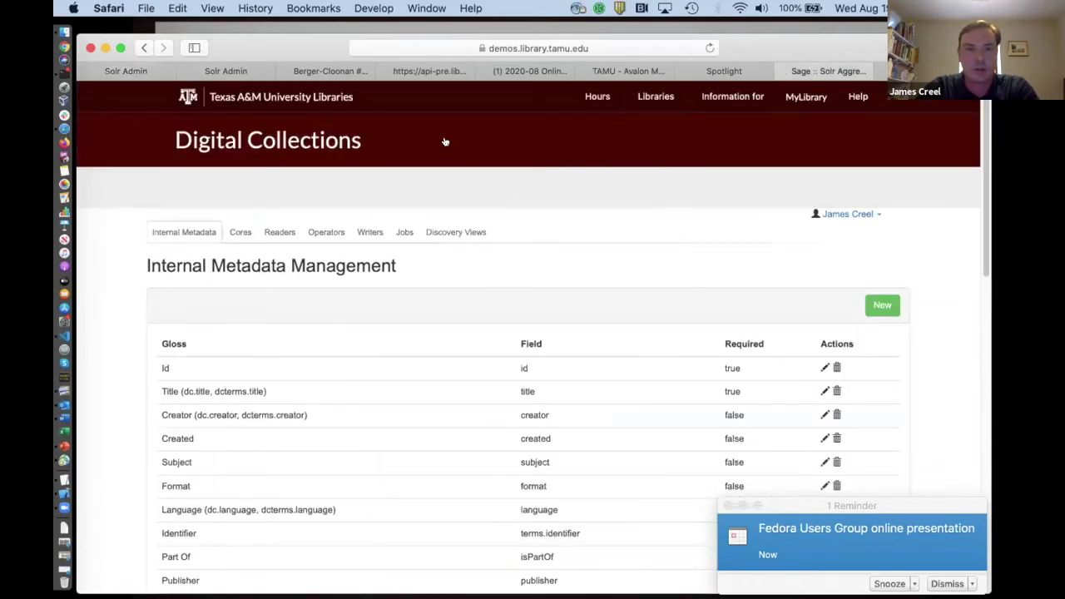
key("super+r")
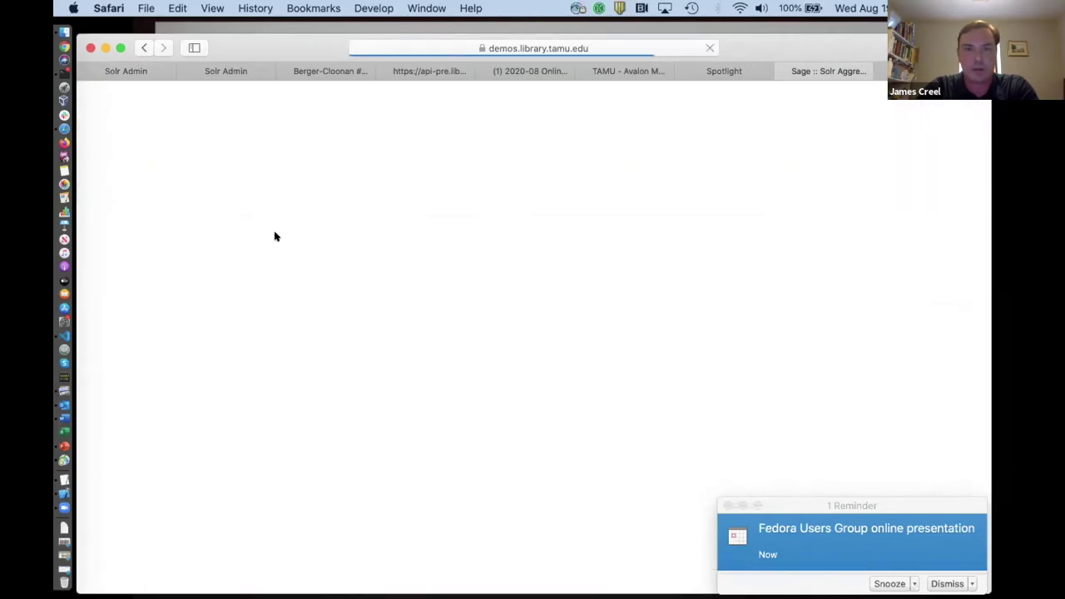
key("super+r")
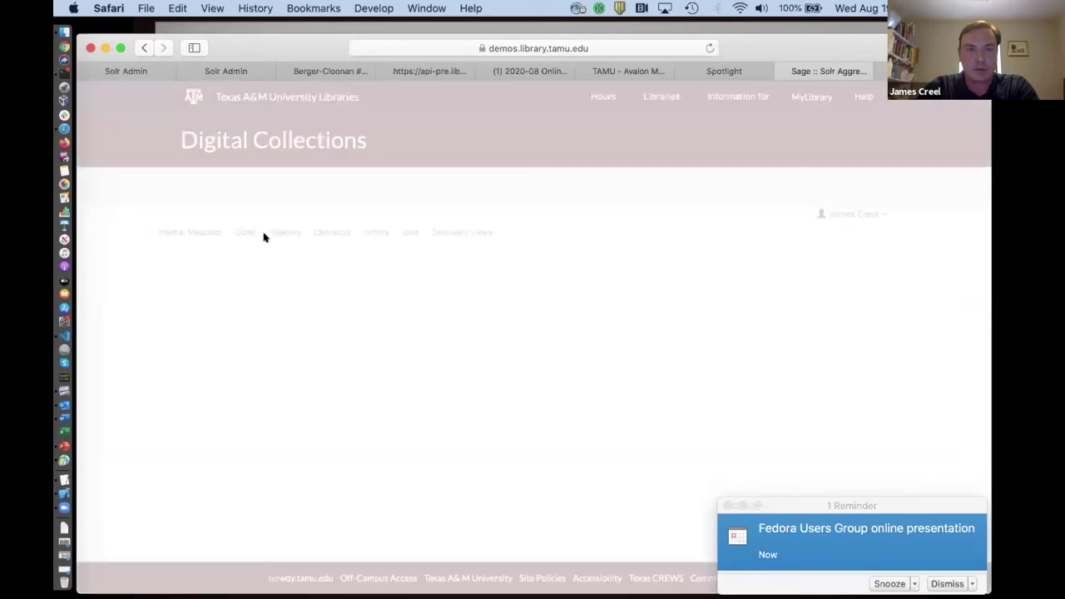
scroll(143, 319, "down", 3)
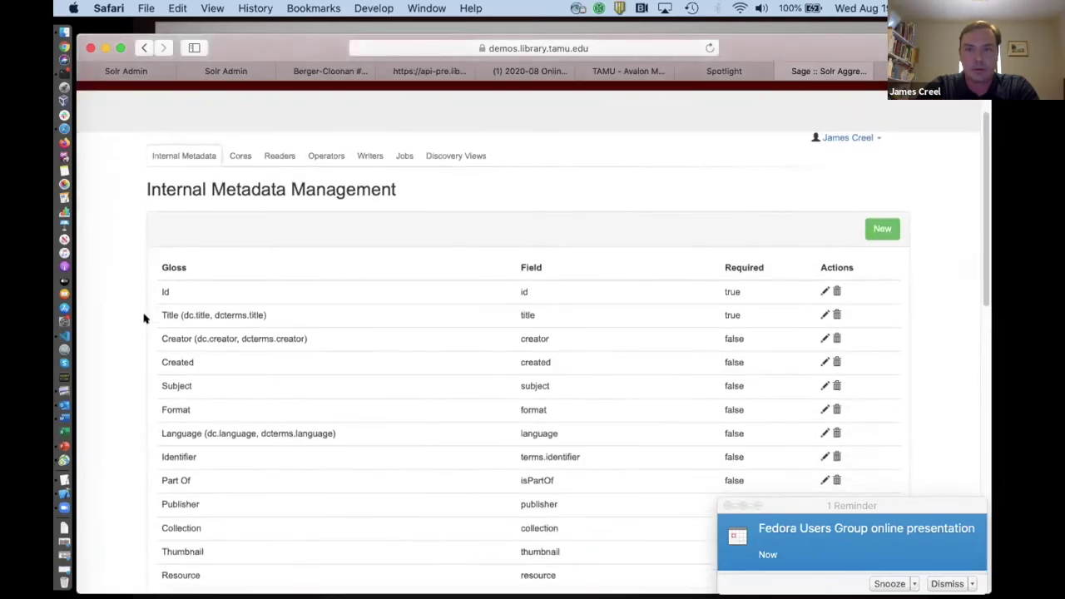
scroll(143, 318, "down", 1)
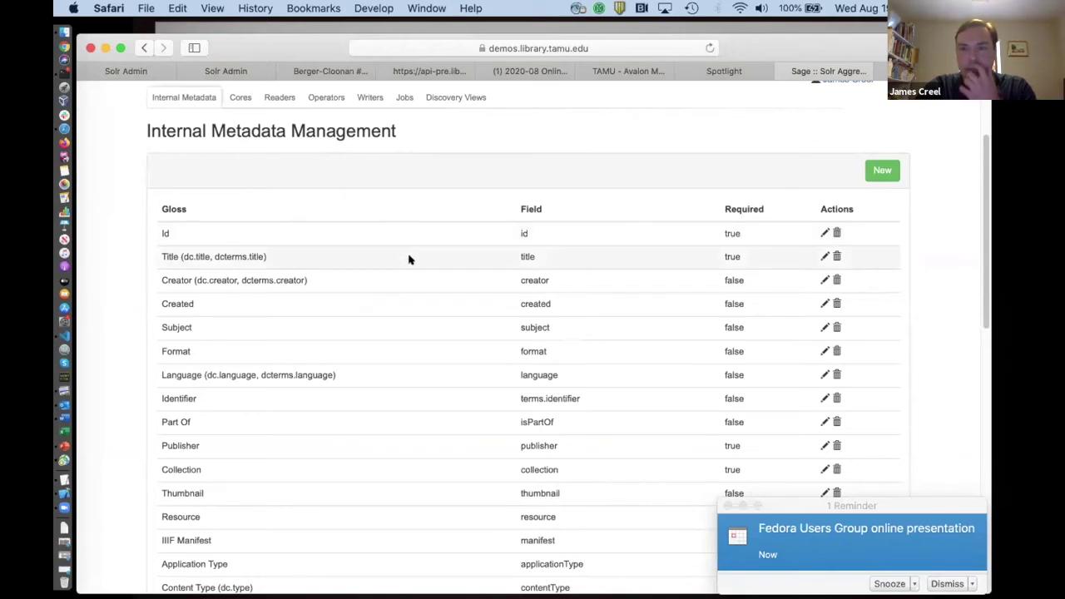
scroll(429, 237, "down", 5)
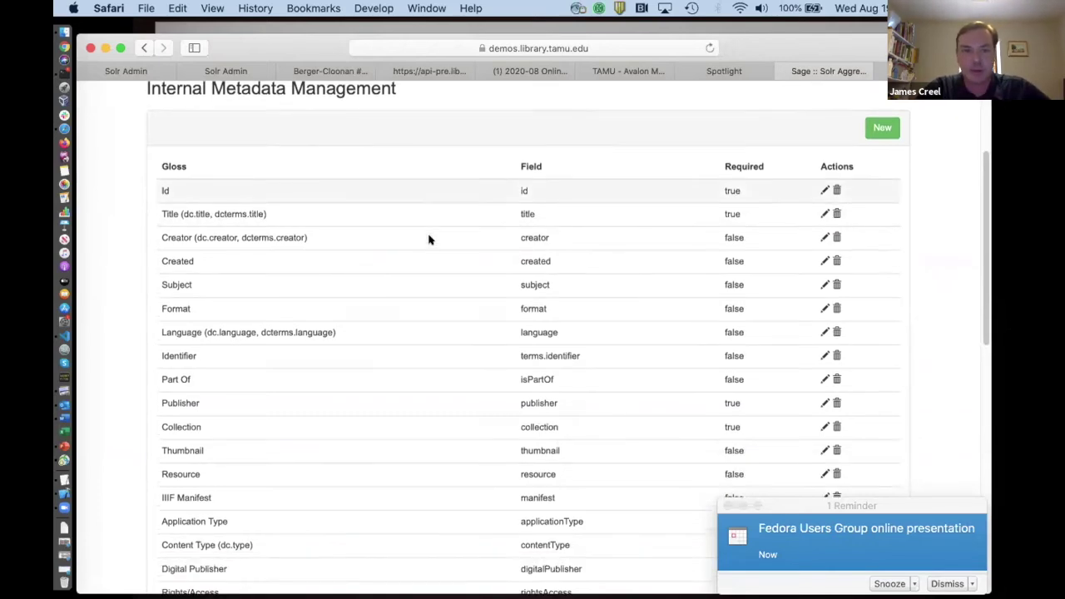
scroll(429, 239, "up", 7)
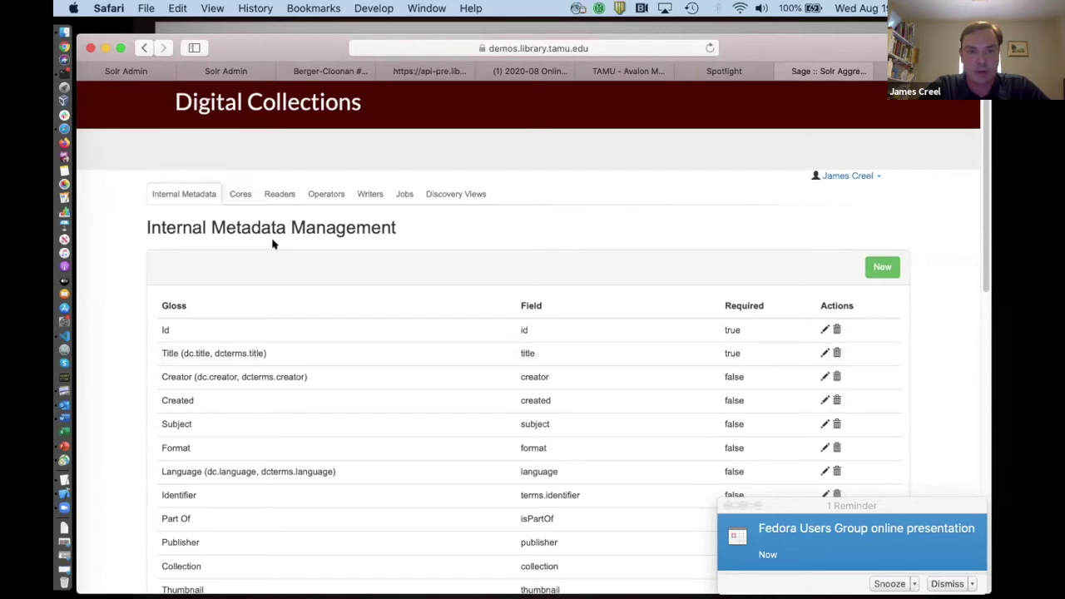
Go through Cores and Readers to open the Pre Berger Cloonan Reader's Update Reader dialog
left_click(240, 197)
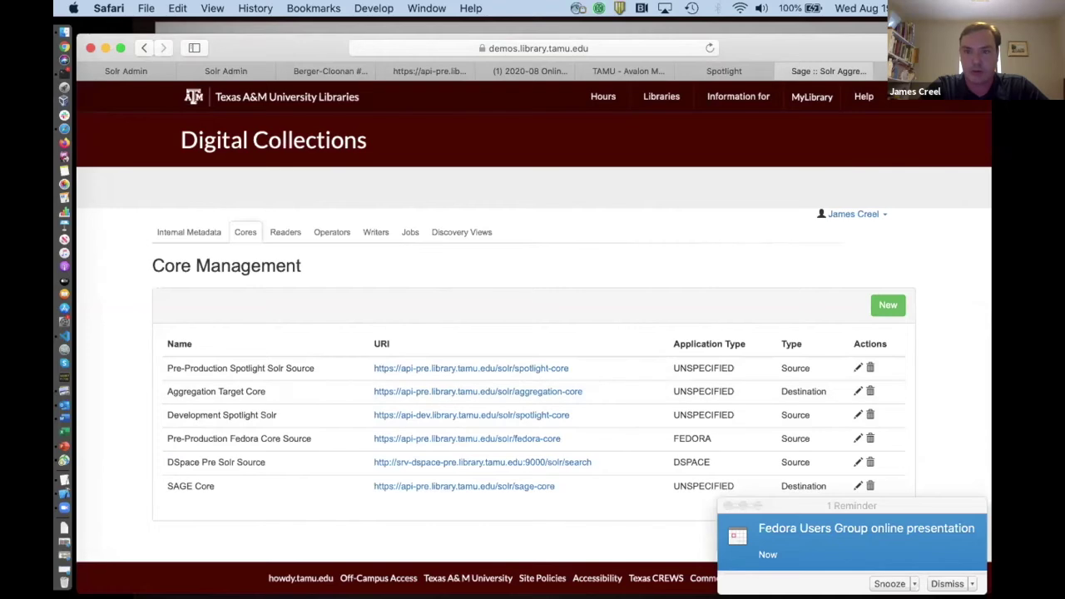
left_click(286, 234)
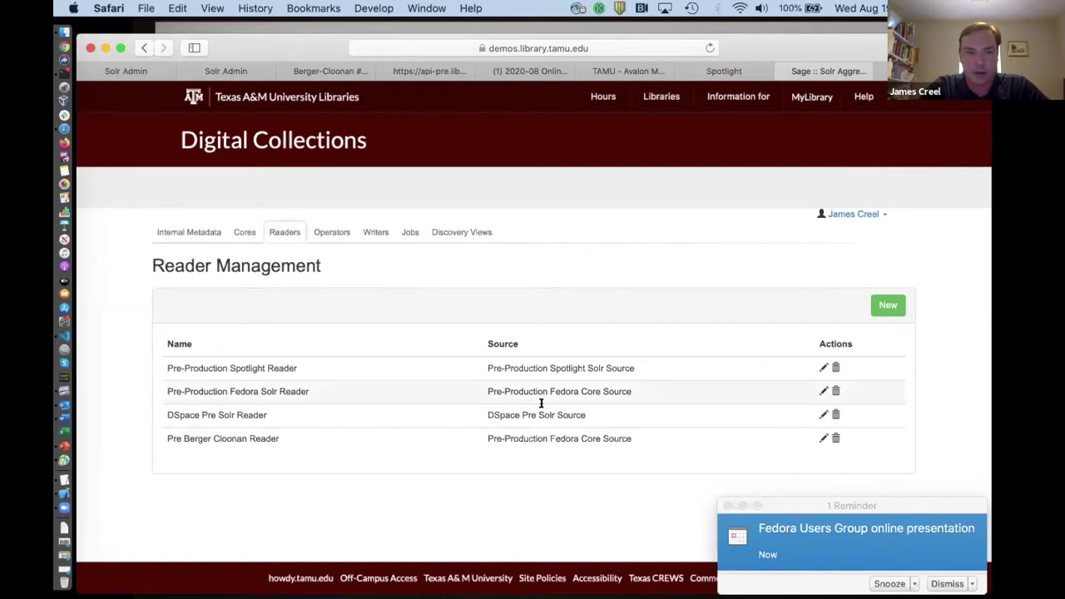
left_click(824, 439)
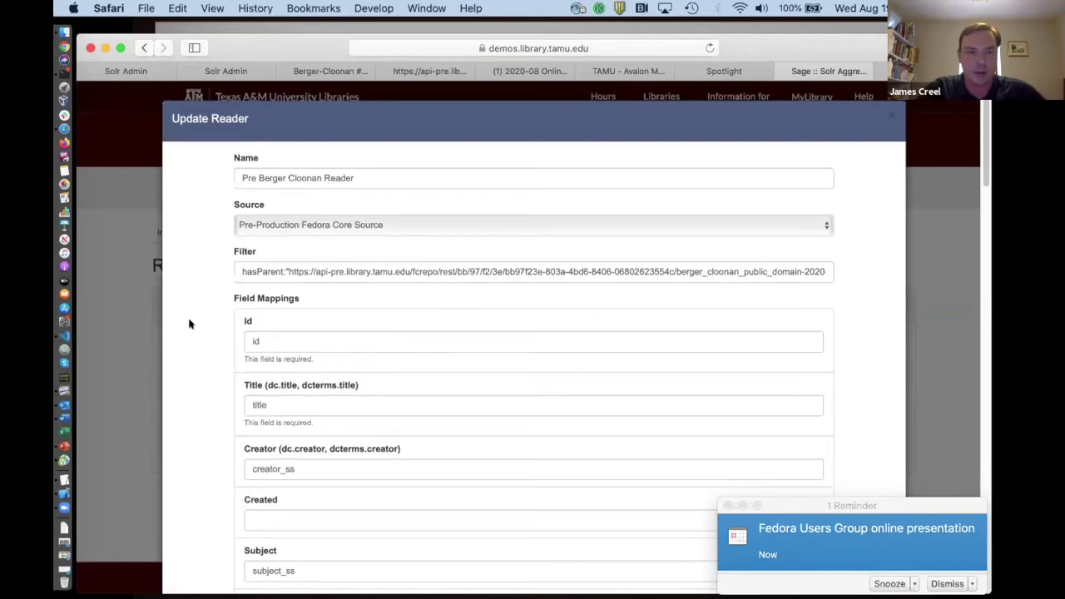
Point out the reader's Id→id and Creator→creator_ss mappings, then clear the selection
scroll(189, 324, "down", 2)
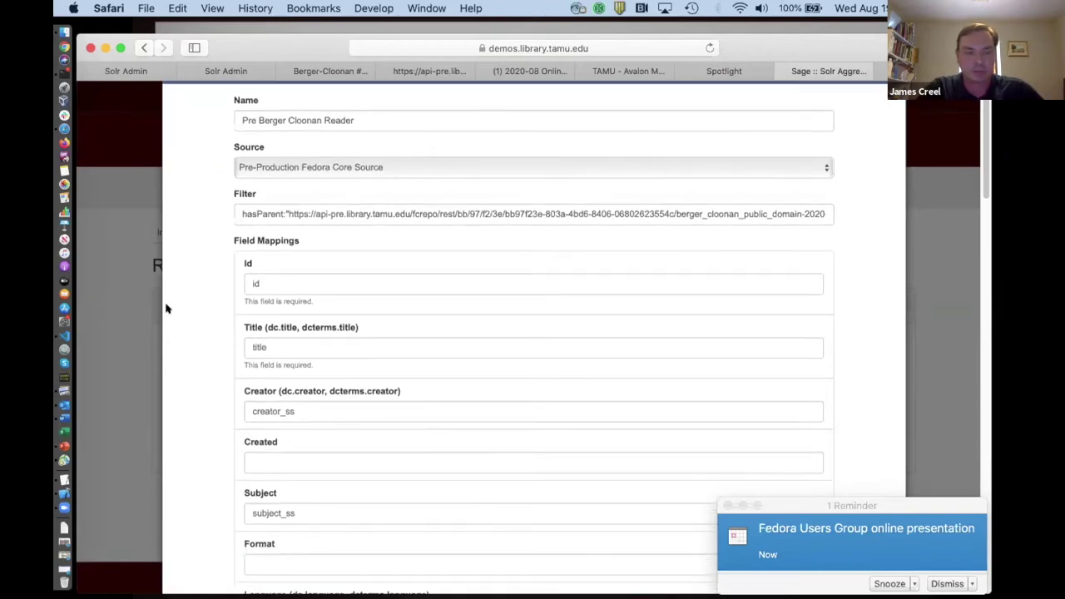
left_click_drag(240, 261, 261, 261)
left_click(247, 262)
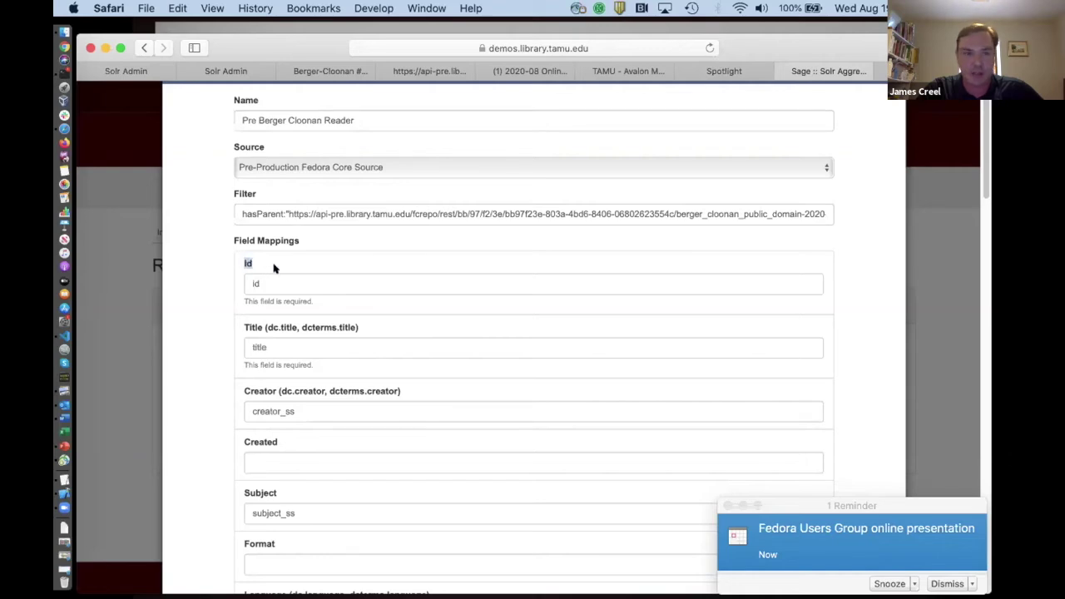
left_click(256, 283)
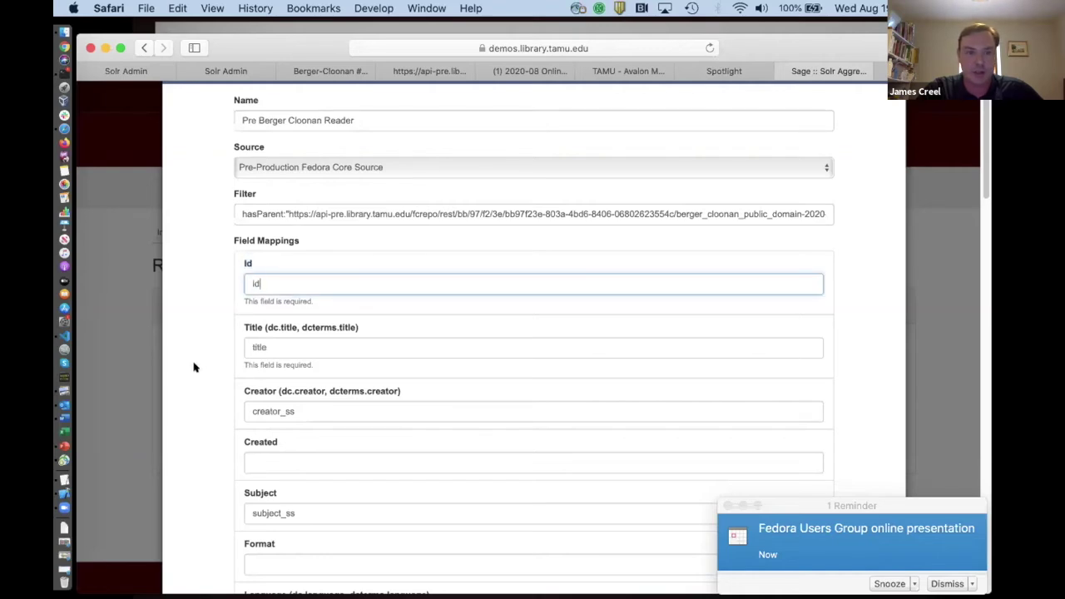
scroll(218, 269, "down", 3)
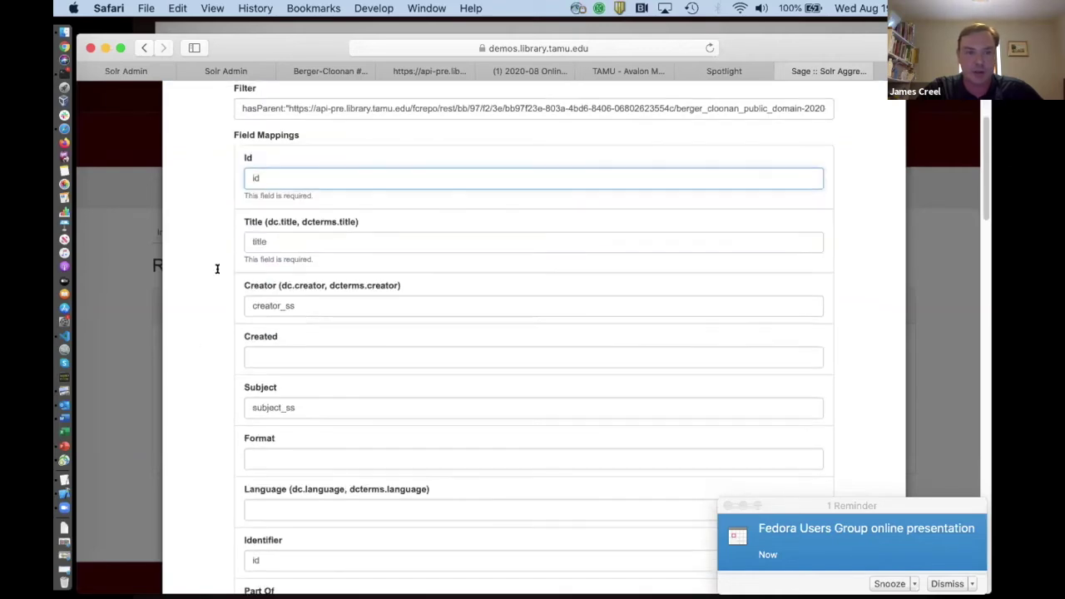
left_click(304, 305)
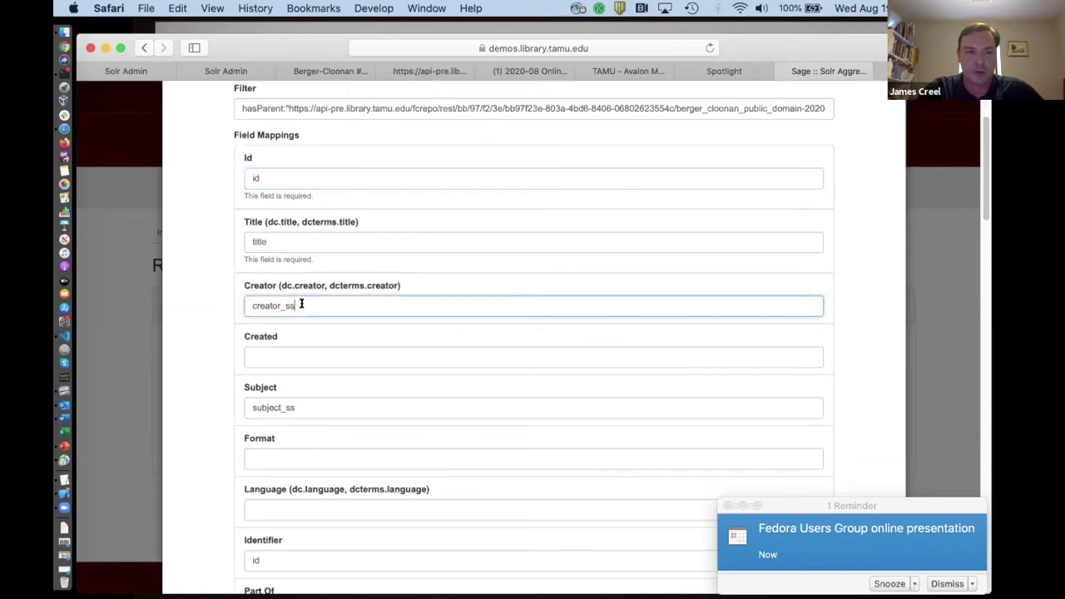
double_click(254, 300)
scroll(223, 309, "up", 1)
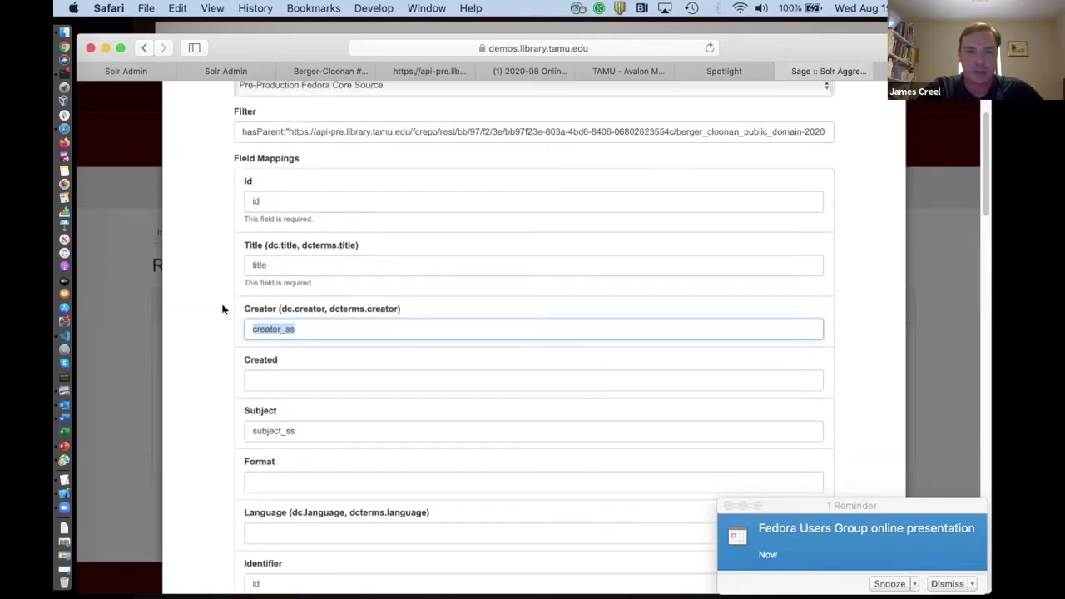
scroll(780, 162, "up", 5)
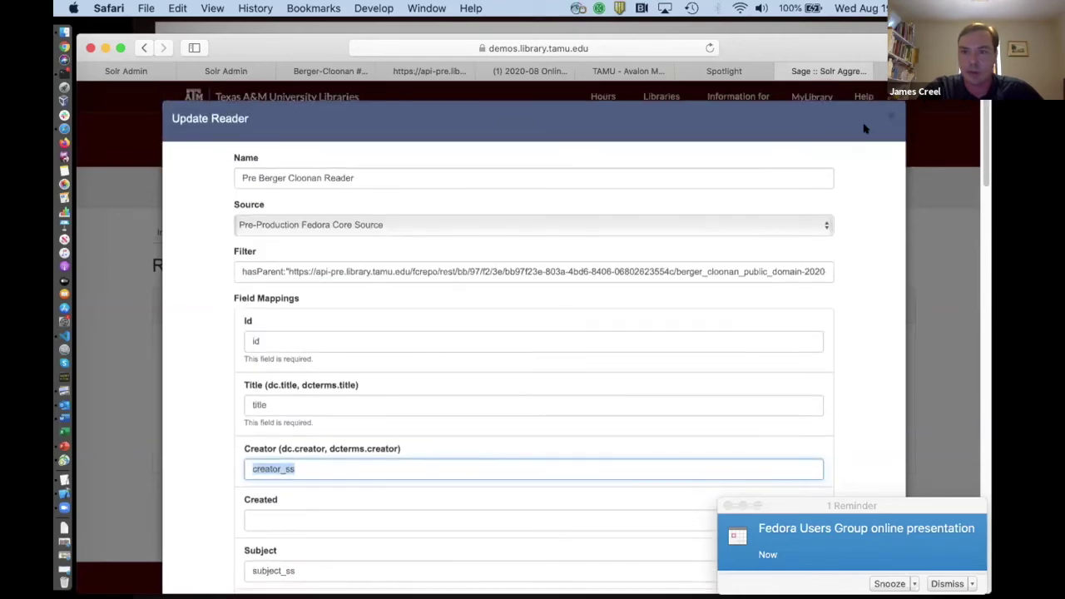
left_click(896, 106)
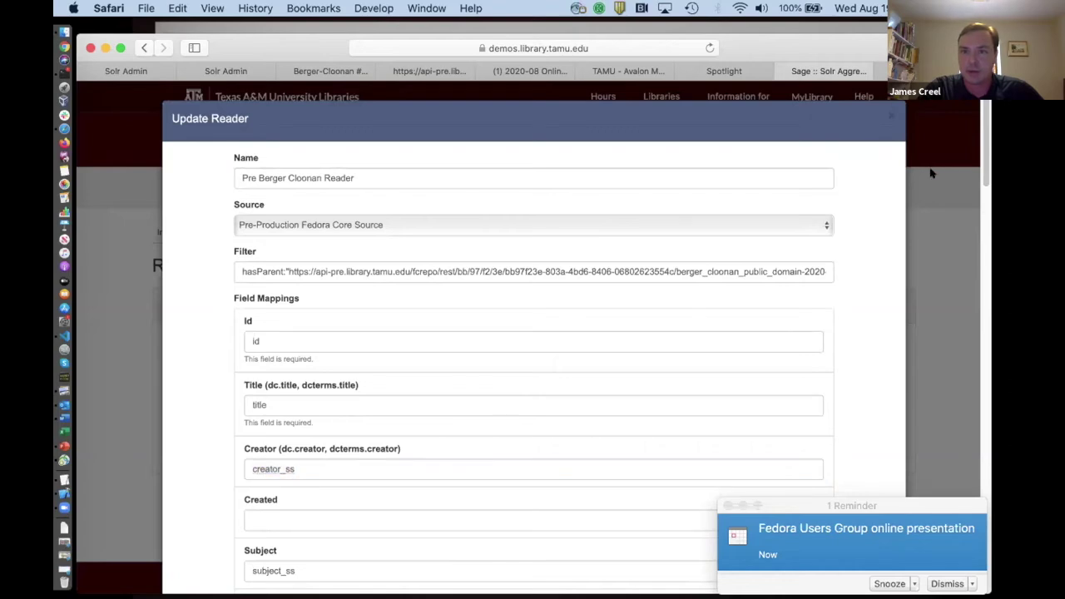
Close the reader settings unsaved and scroll through the Operator Management list
left_click(888, 119)
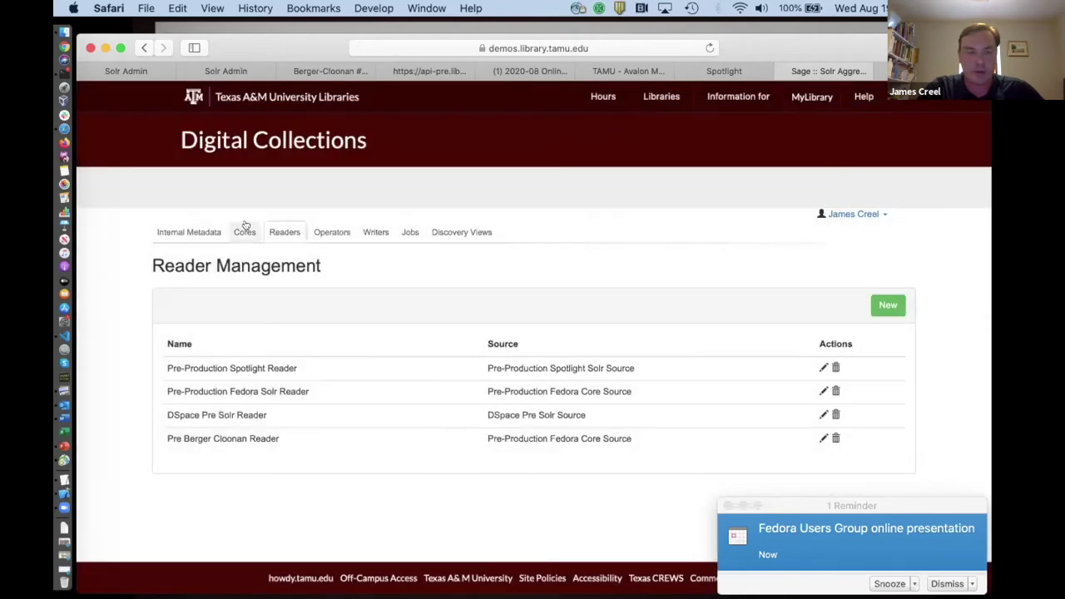
left_click(329, 234)
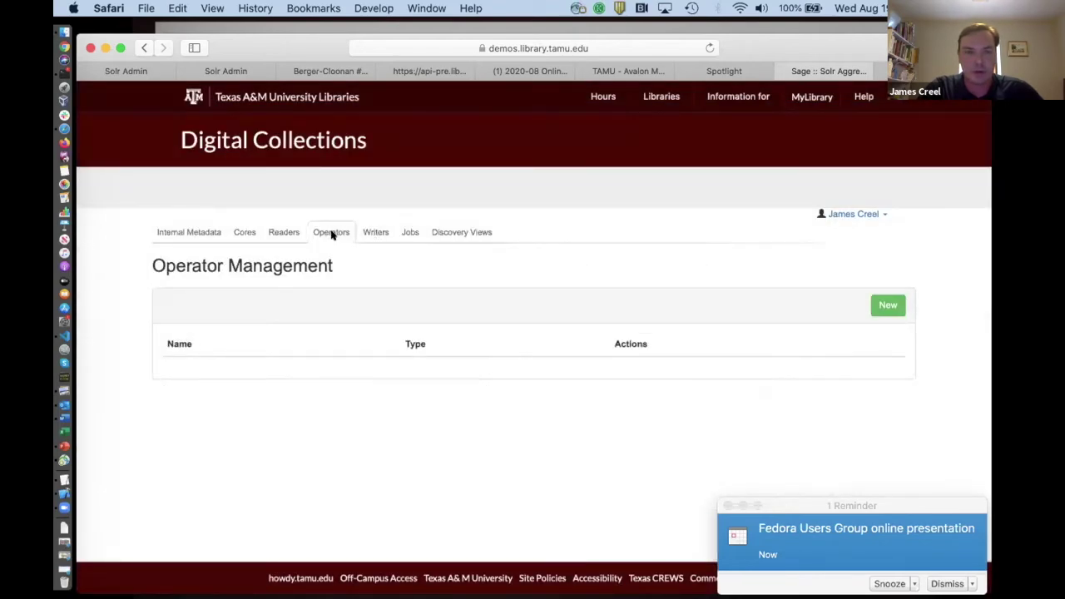
scroll(324, 418, "down", 1)
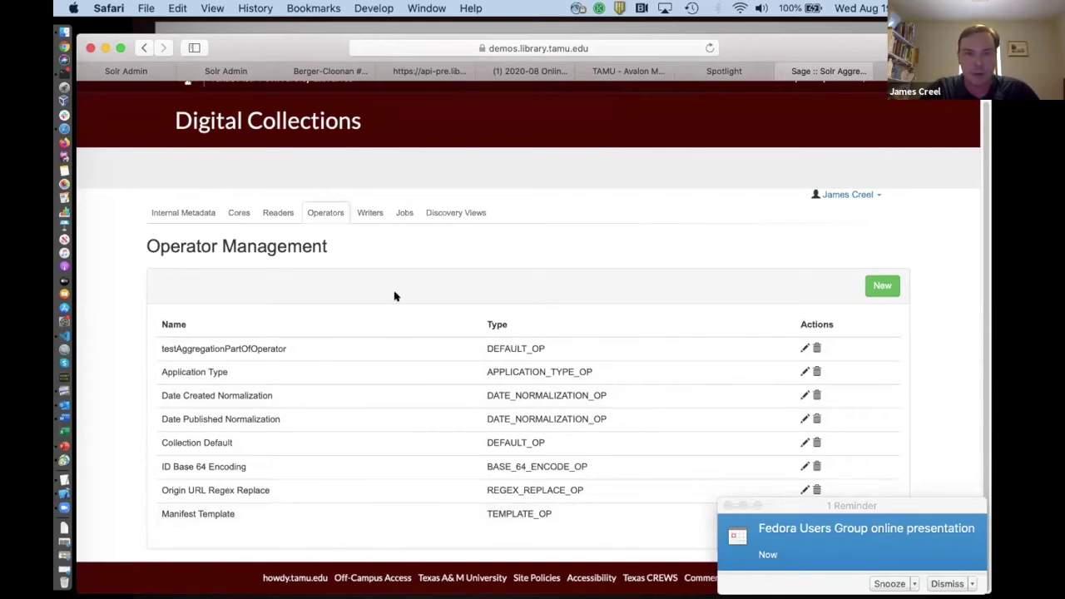
left_click(369, 214)
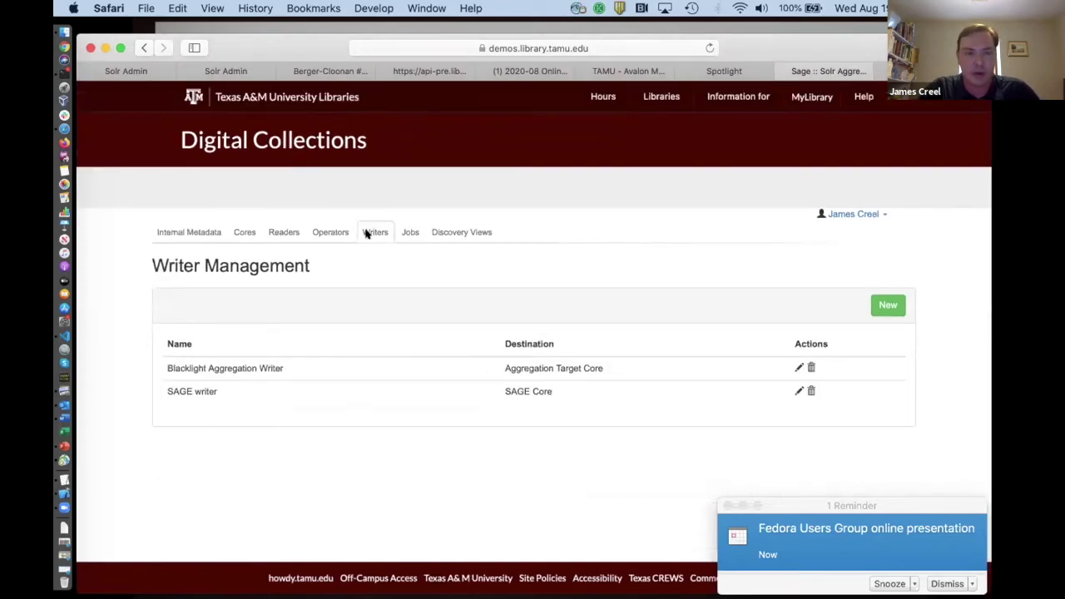
left_click(799, 391)
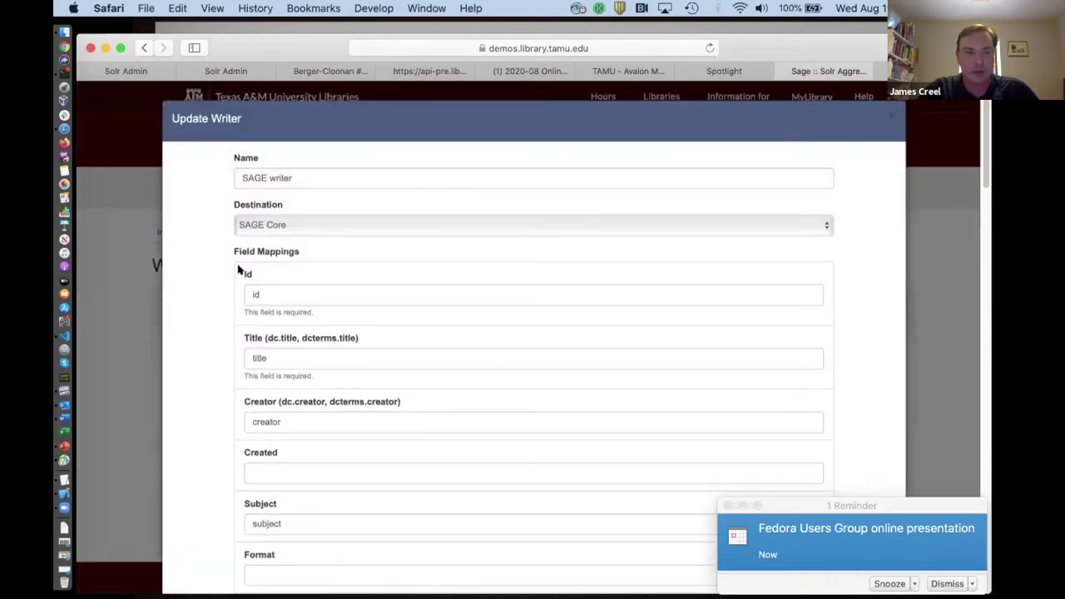
left_click_drag(242, 273, 264, 284)
left_click(252, 293)
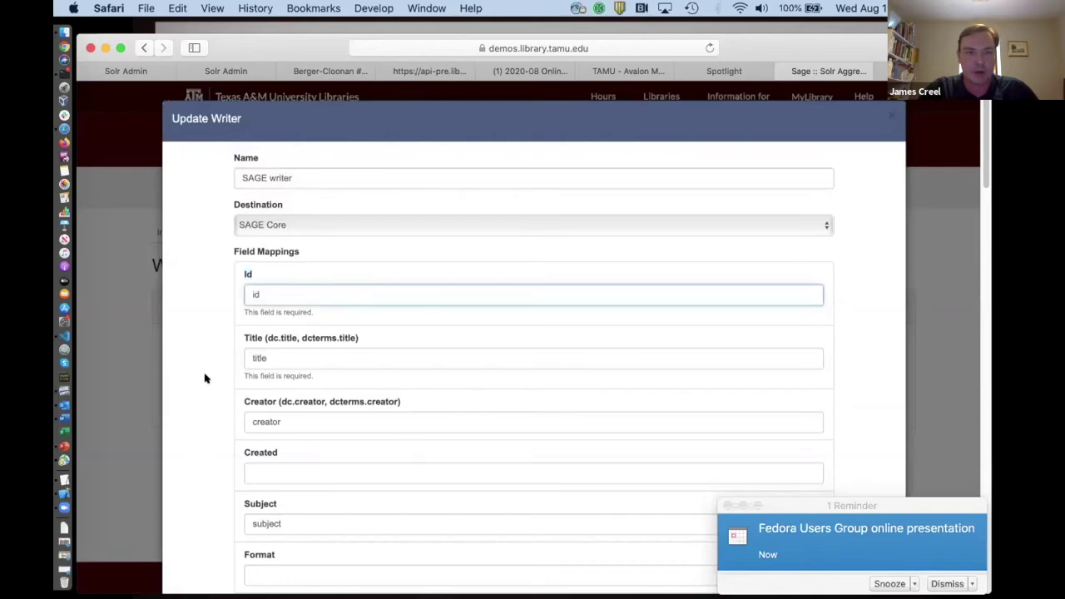
scroll(205, 379, "down", 5)
scroll(205, 379, "up", 5)
key("Escape")
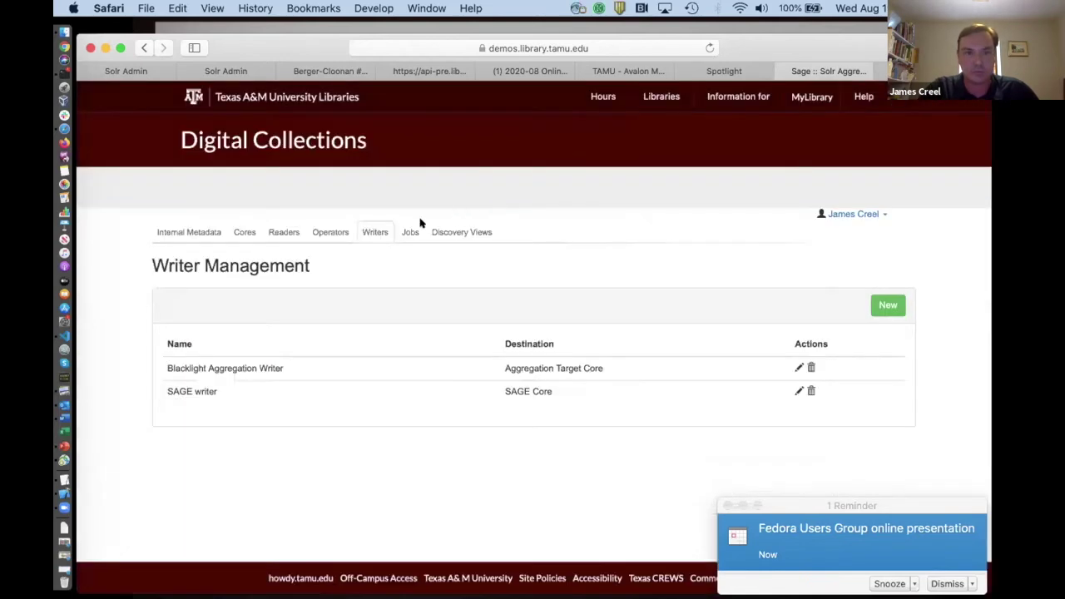
Bring up Job Management and highlight the SAGE Job's list of operators
left_click(408, 232)
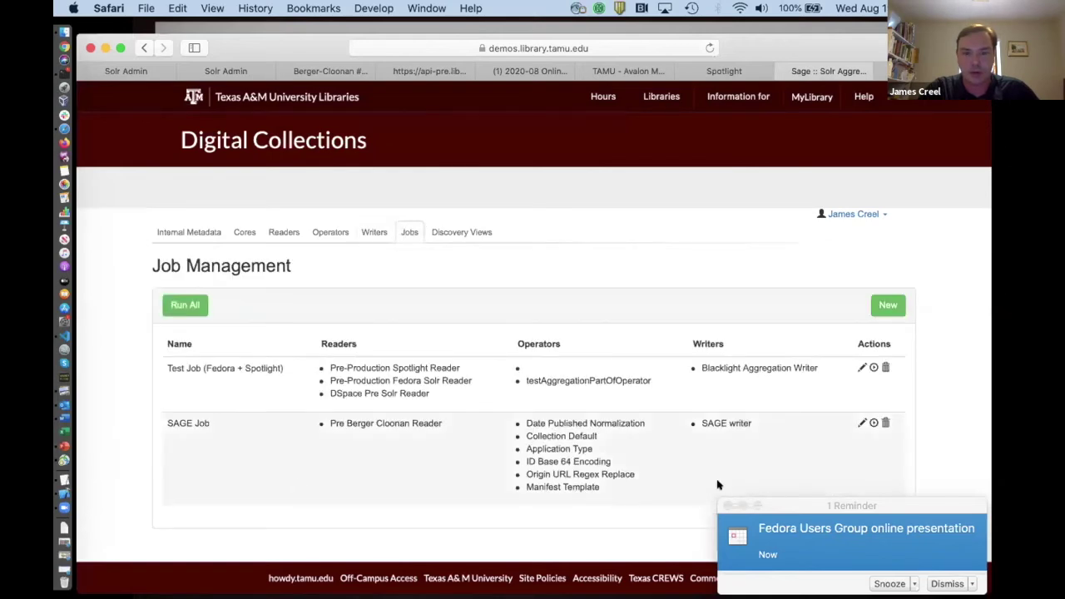
left_click_drag(650, 490, 465, 438)
left_click(467, 439)
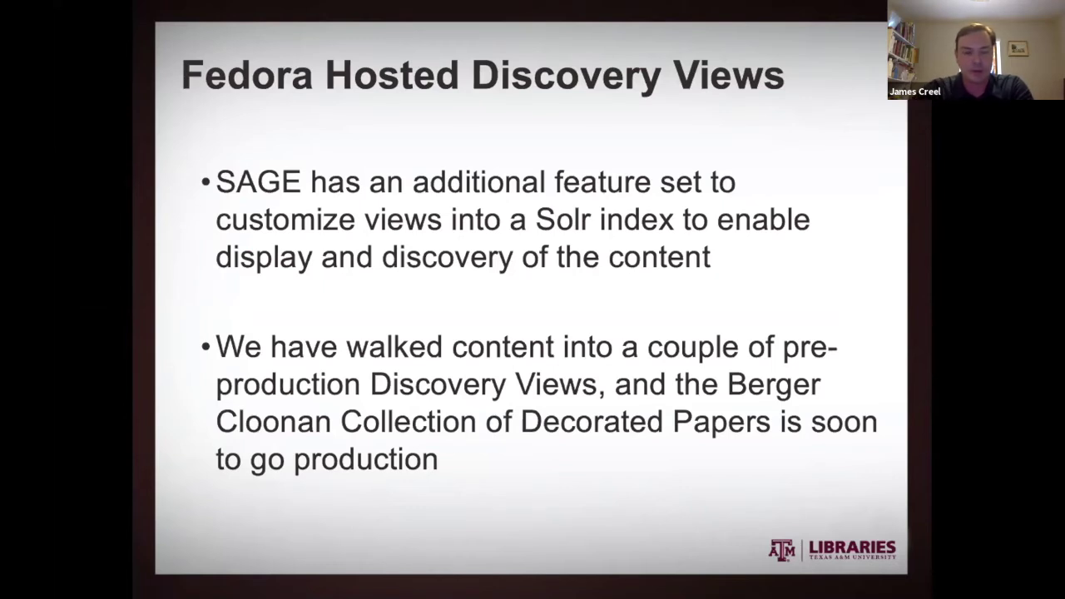
Switch from the Keynote slideshow back to SAGE's Job Management page in Safari
key("super+Tab")
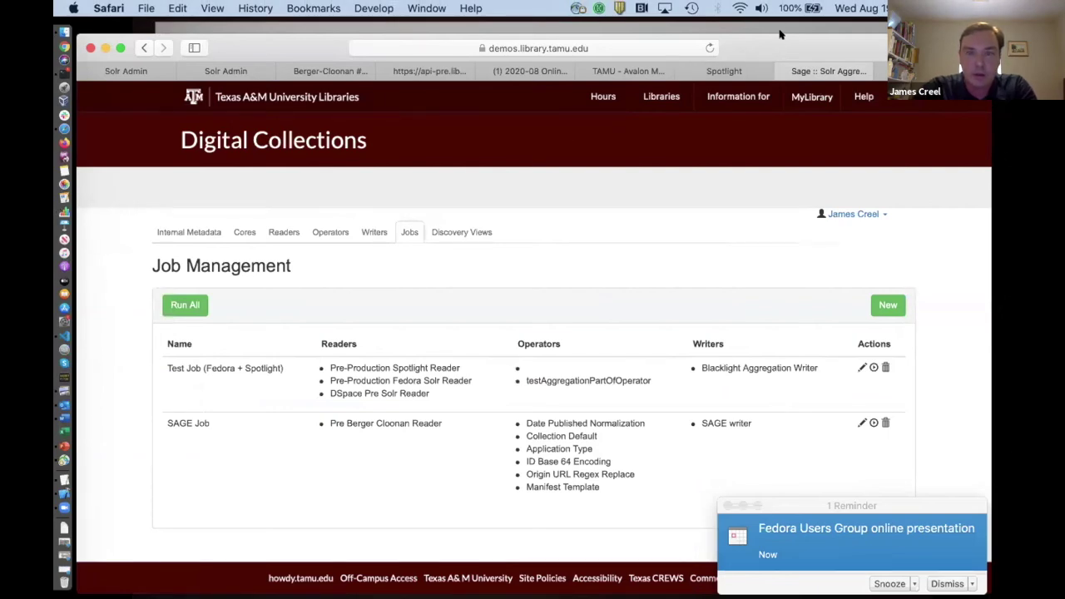
Open the Faces of Alice in Wonderland exhibit from the Spotlight exhibits page
left_click_drag(779, 29, 781, 64)
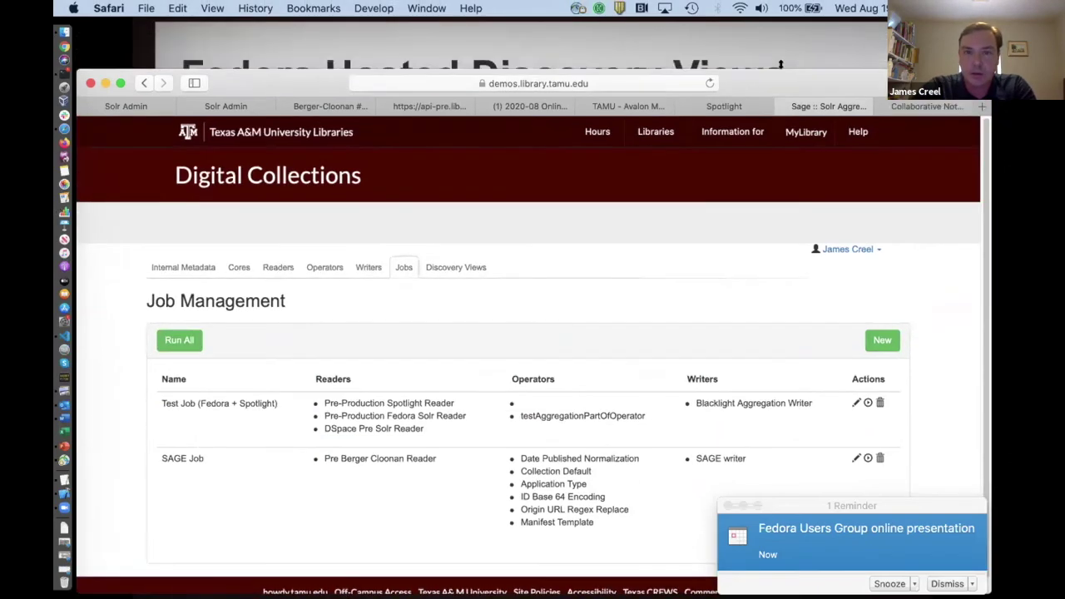
left_click(721, 105)
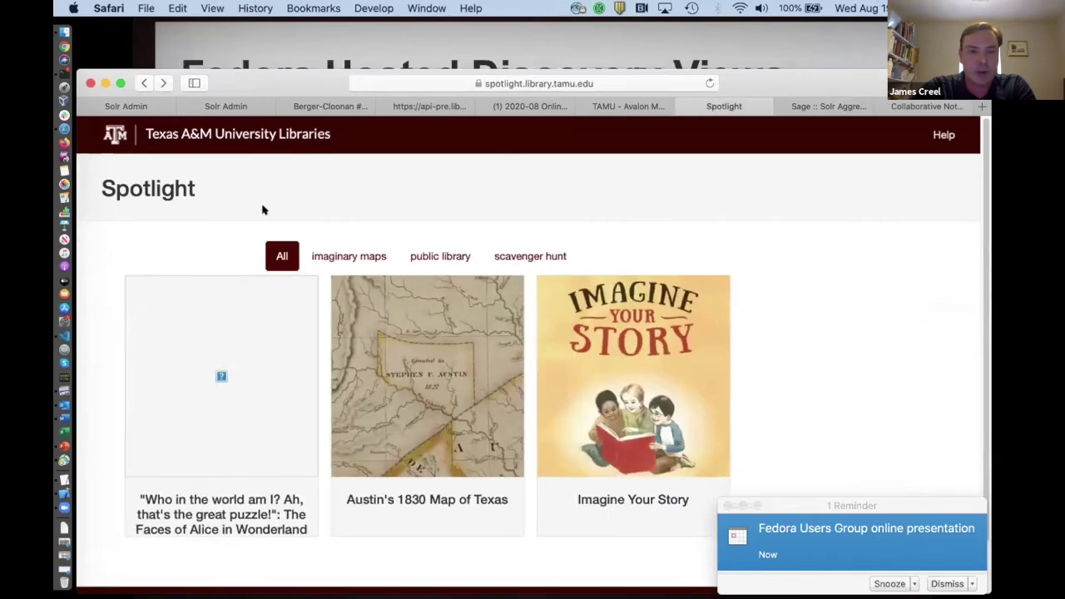
mouse_move(201, 454)
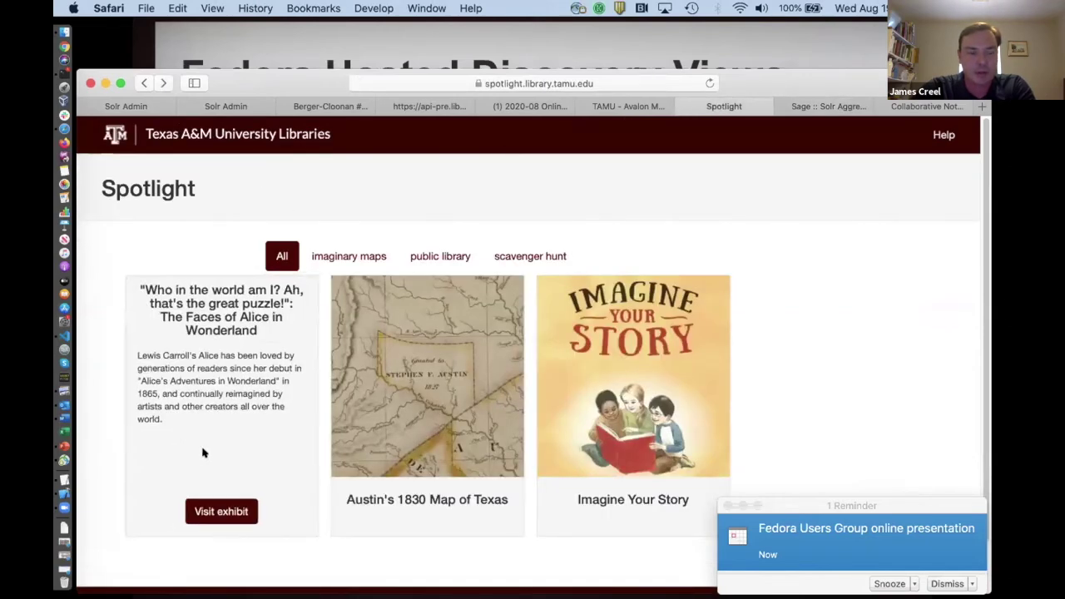
left_click(220, 511)
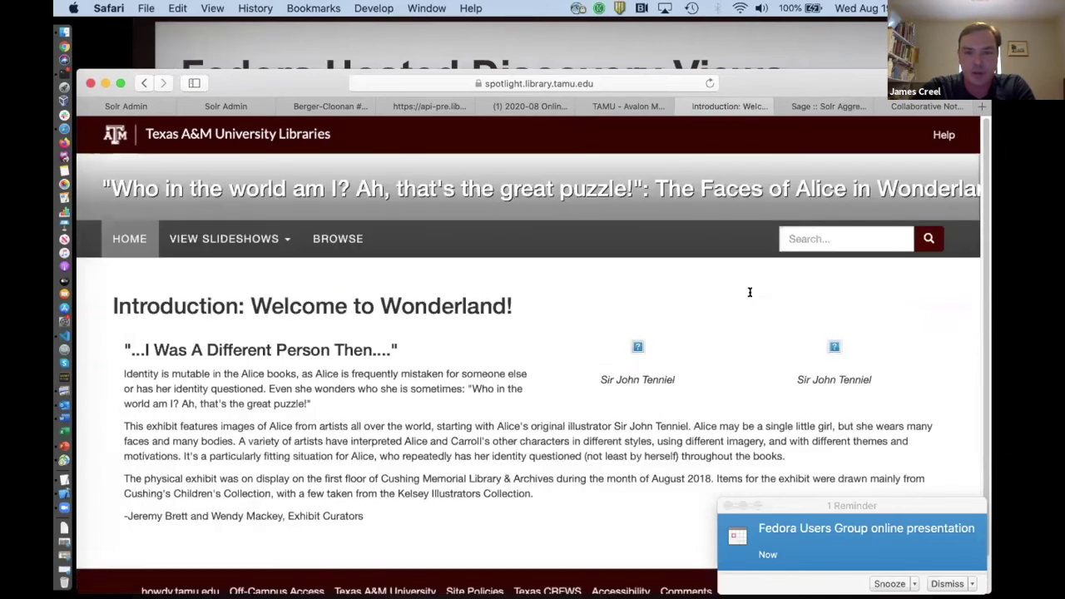
Run an empty exhibit search and scroll through all 27 items
left_click(929, 241)
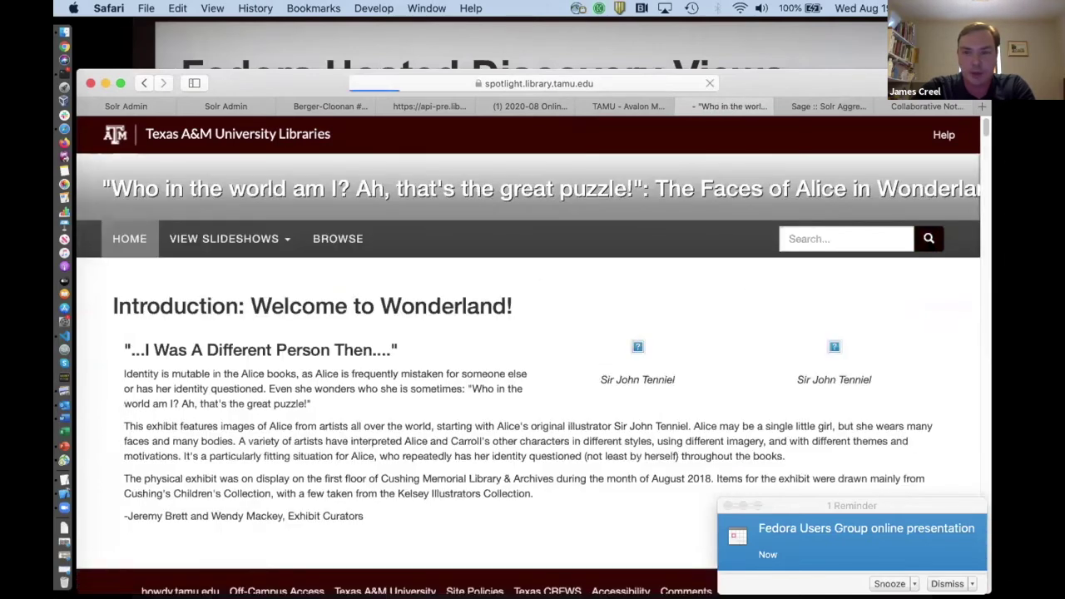
scroll(464, 368, "down", 1)
scroll(464, 368, "down", 12)
scroll(466, 367, "down", 3)
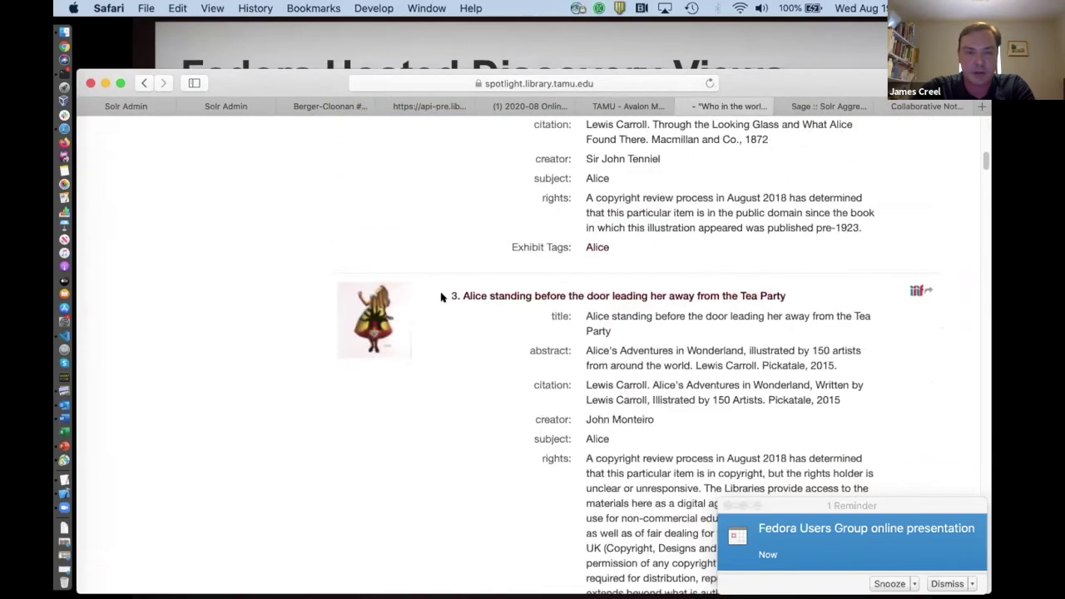
scroll(468, 330, "down", 9)
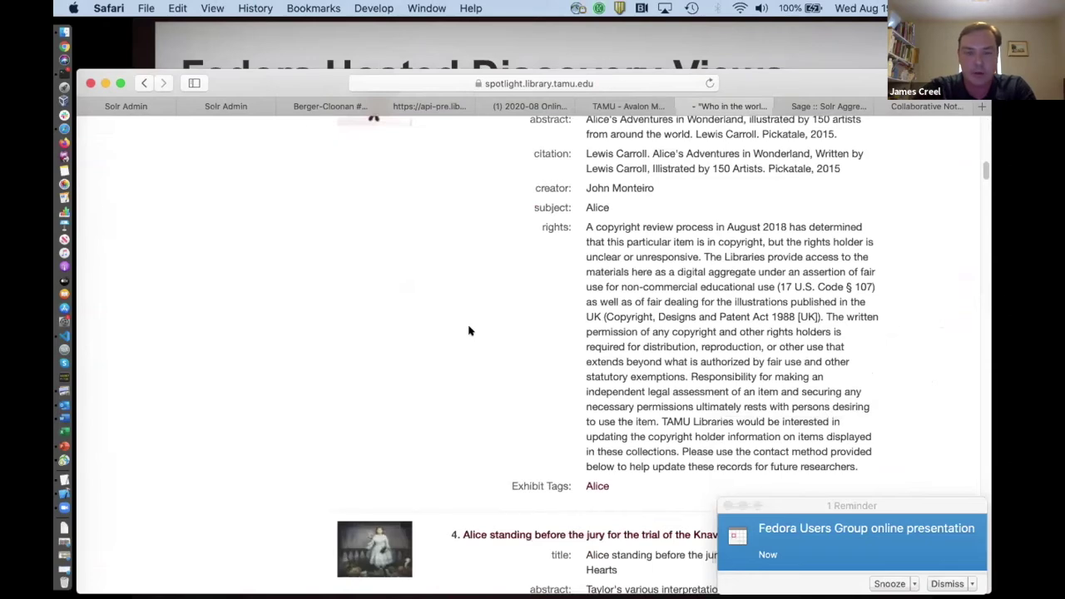
scroll(468, 330, "up", 20)
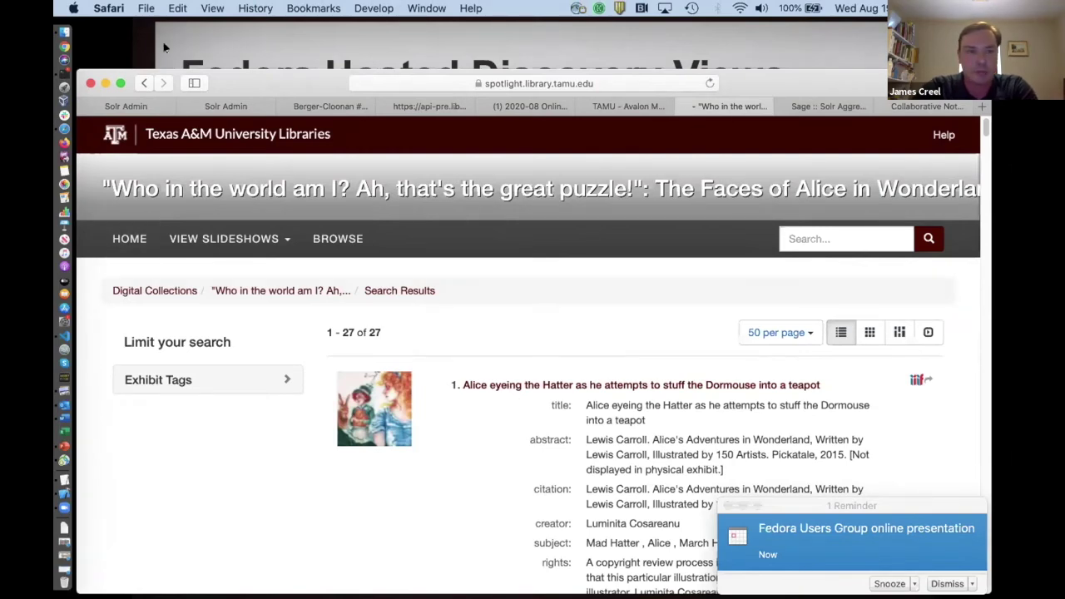
Go back twice to the Spotlight exhibits home page
left_click(144, 83)
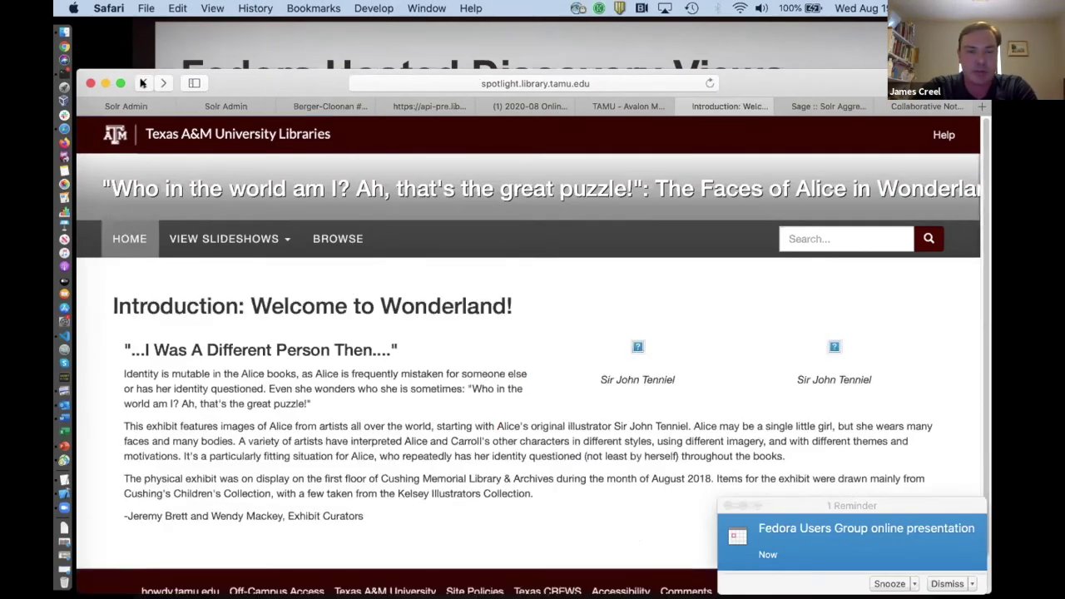
left_click(143, 83)
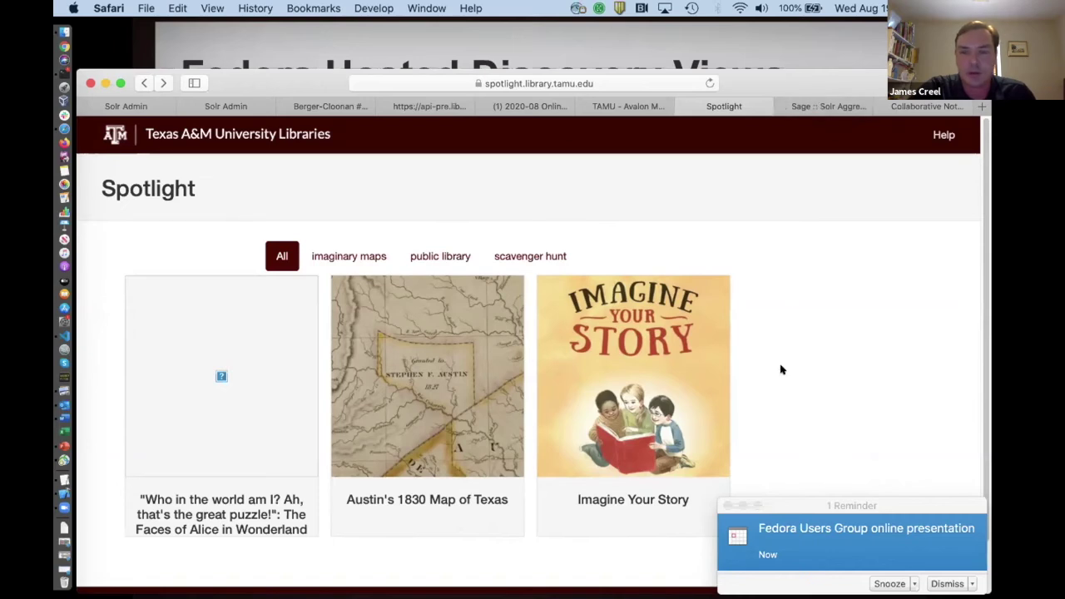
scroll(780, 369, "down", 2)
scroll(778, 291, "up", 2)
Go from Job Management to Discovery Views and scroll through Berger Cloonan's 1012 records
left_click(820, 109)
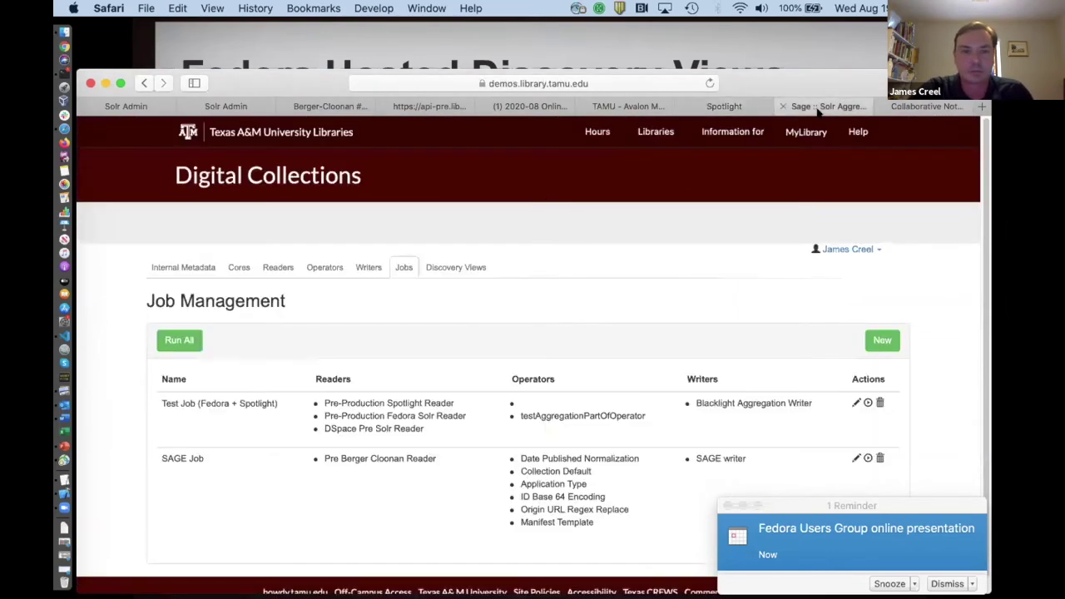
left_click(447, 267)
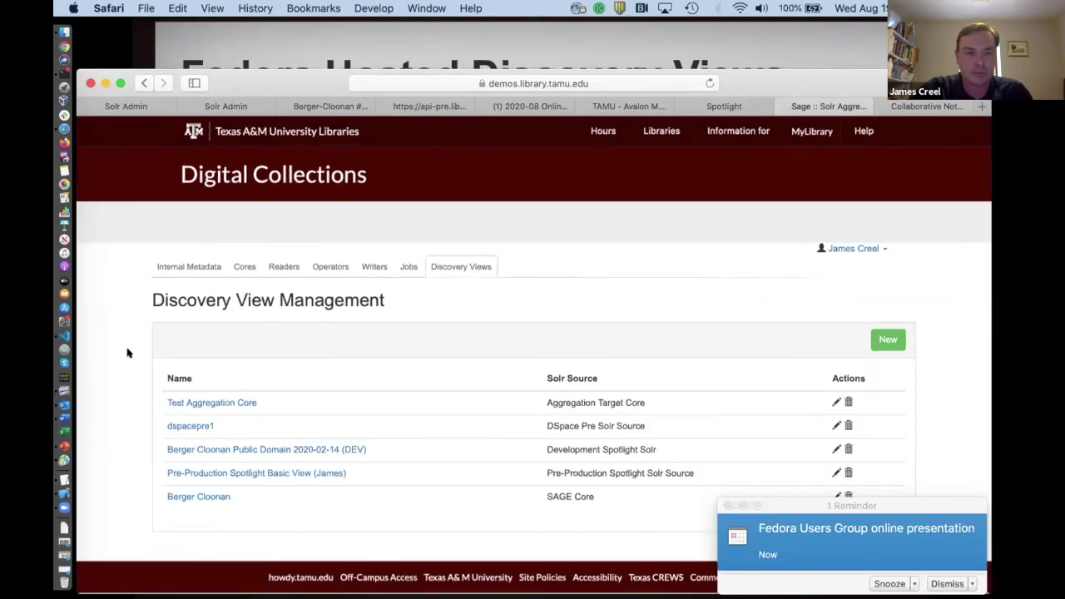
left_click(200, 497)
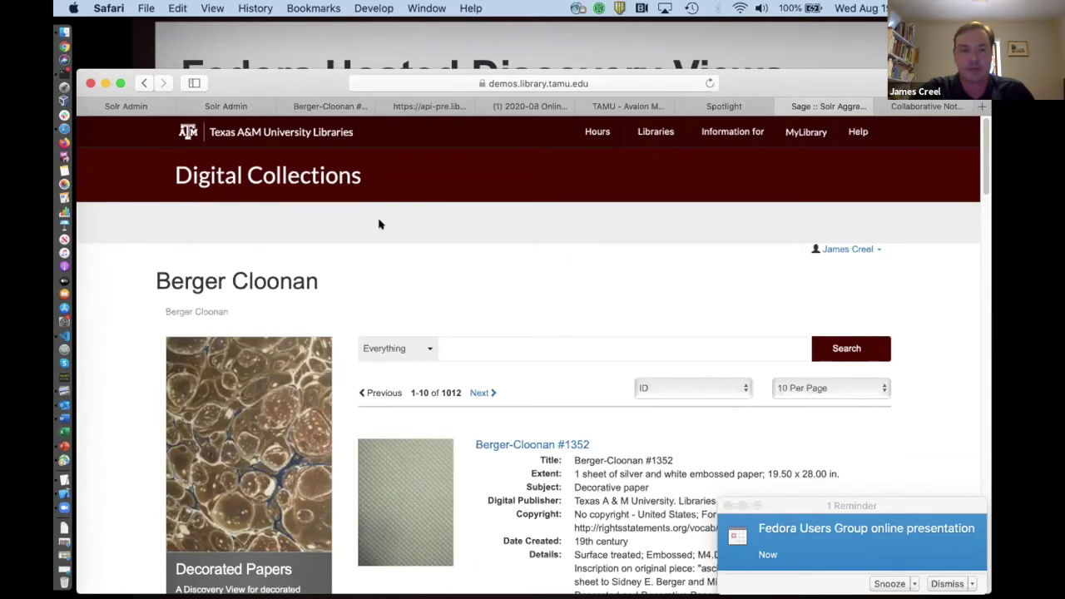
scroll(378, 224, "down", 3)
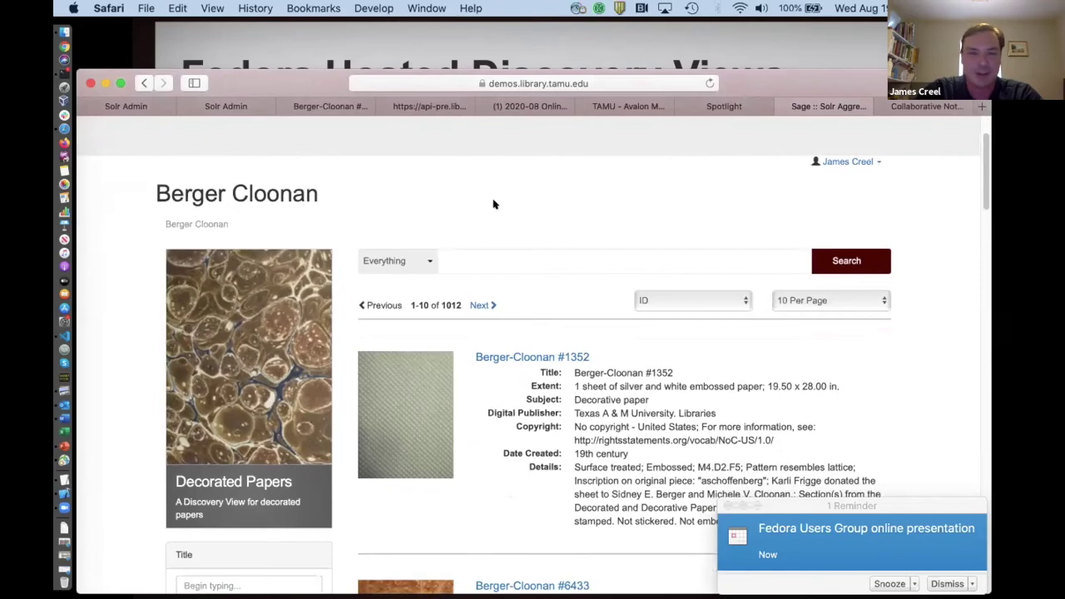
scroll(494, 204, "down", 2)
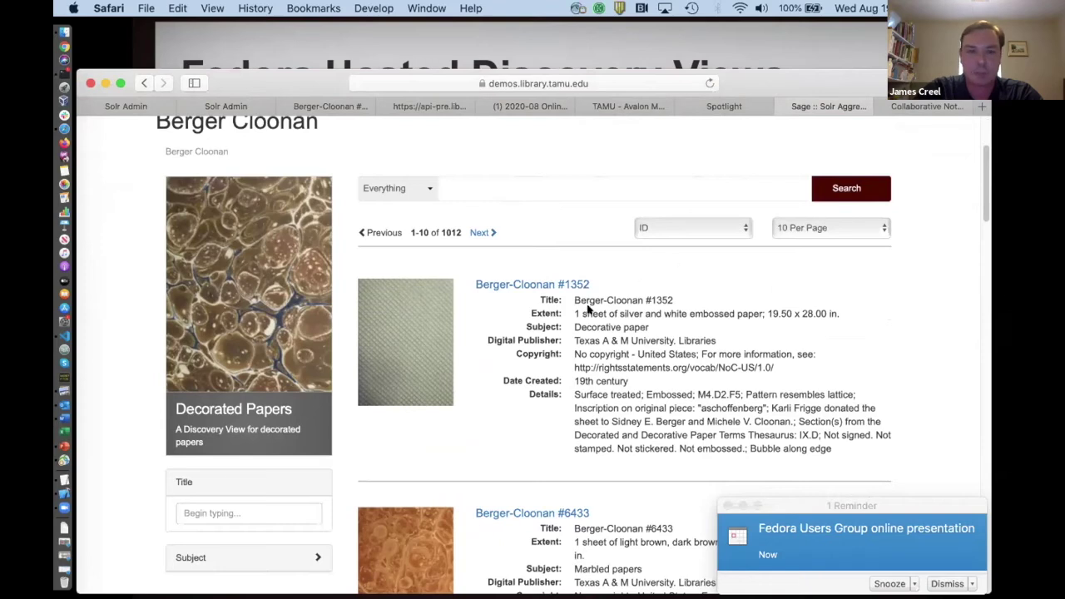
scroll(522, 408, "down", 3)
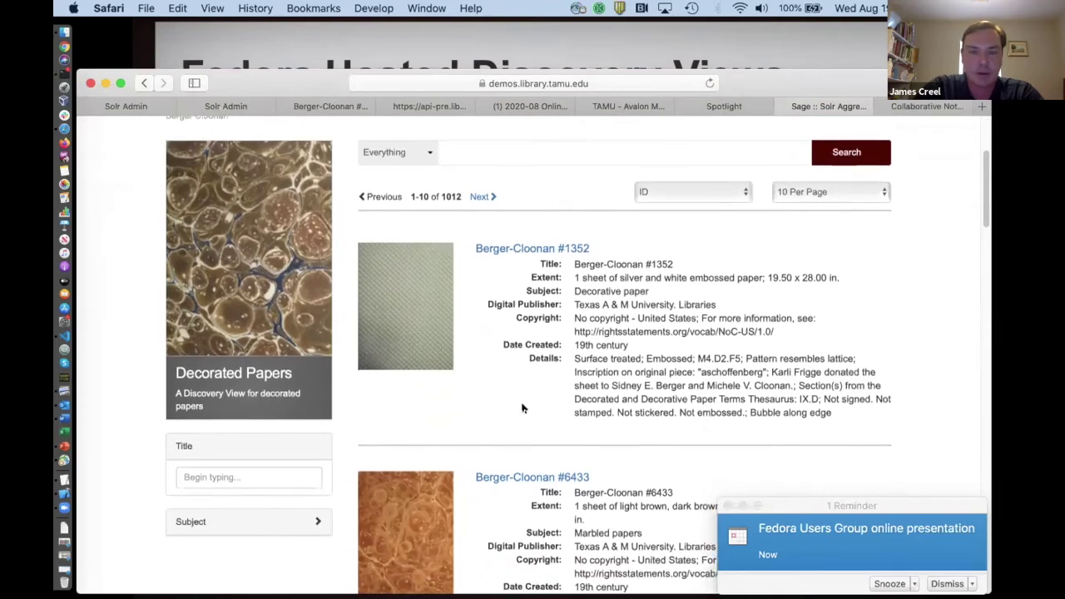
scroll(489, 341, "down", 10)
scroll(489, 341, "up", 10)
scroll(489, 341, "down", 2)
scroll(490, 341, "up", 3)
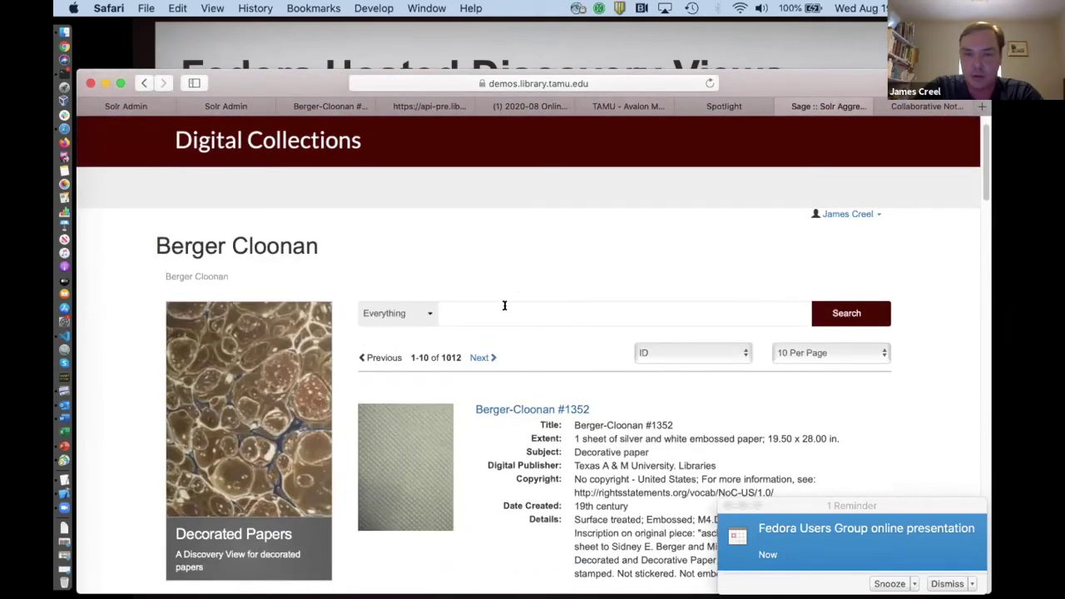
Search the Berger Cloonan records for 'silver'
left_click(504, 308)
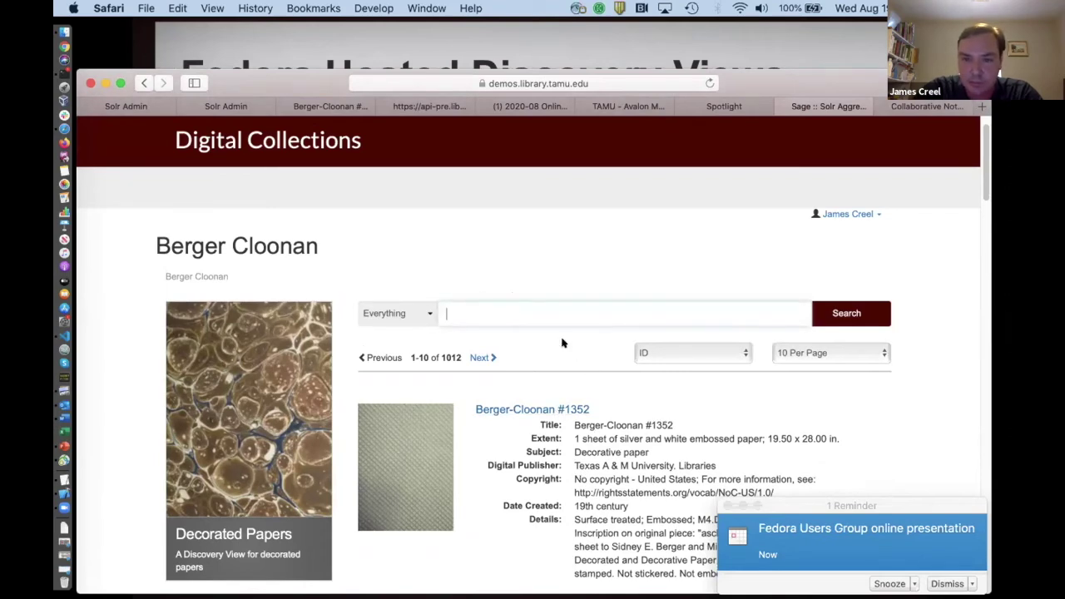
type("silver")
key("Return")
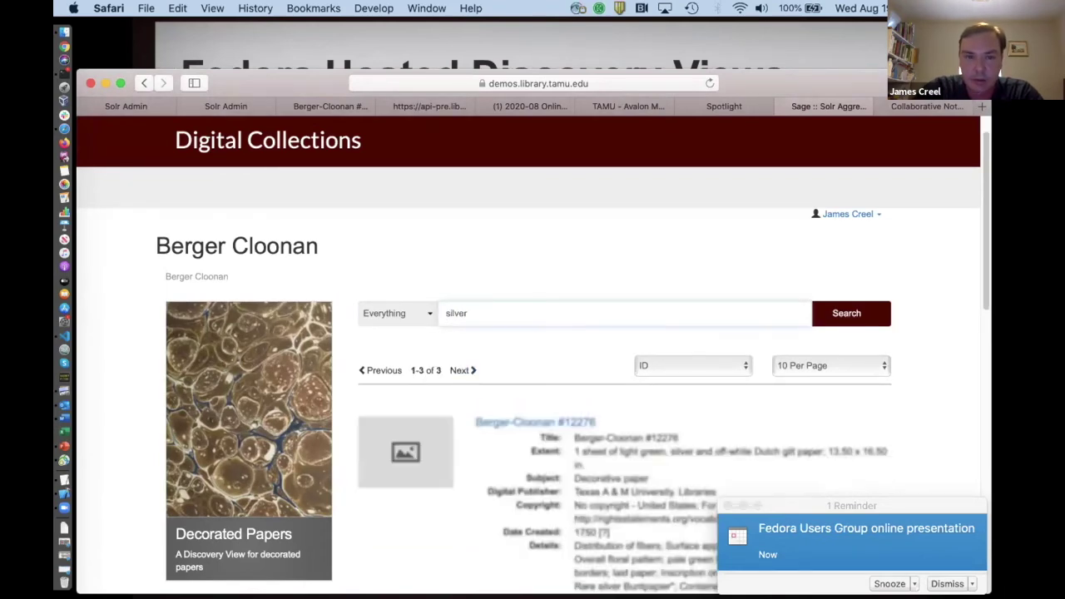
scroll(541, 415, "down", 6)
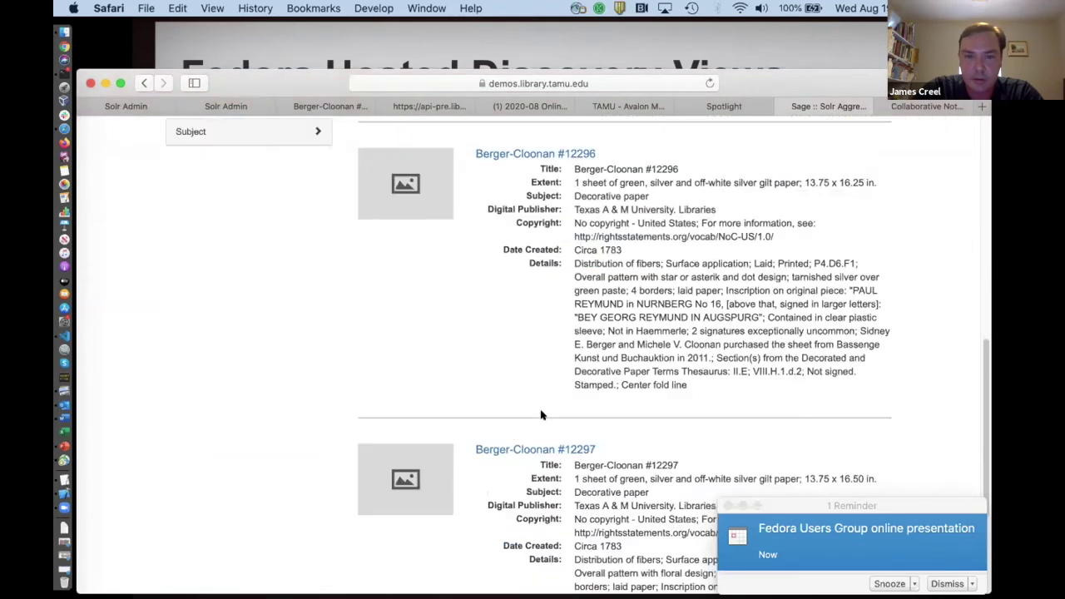
scroll(541, 414, "up", 4)
scroll(541, 415, "up", 4)
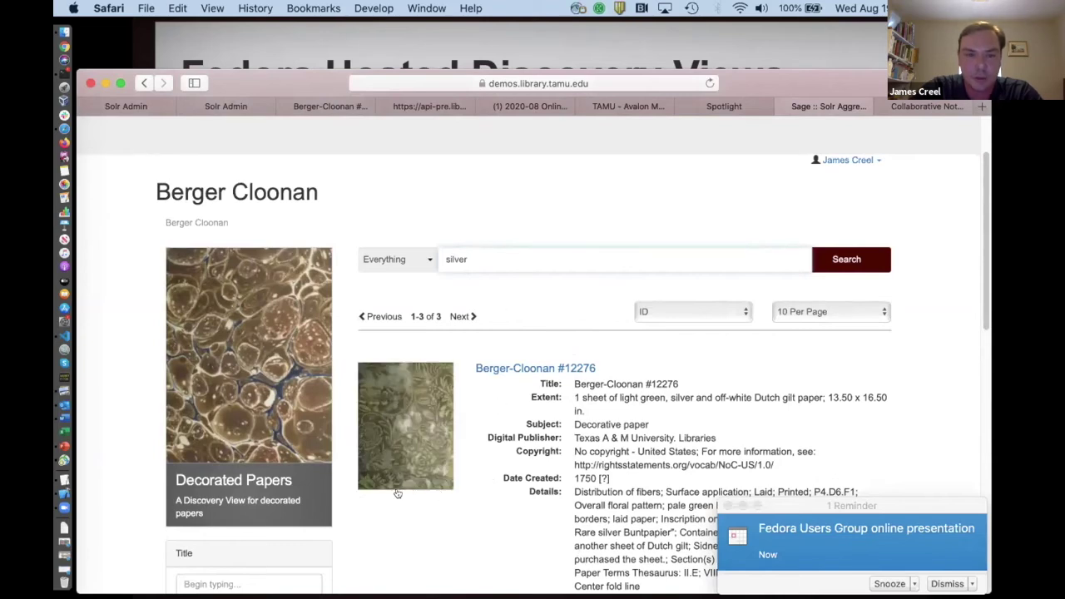
Keep the search across all fields and expand, then collapse, the Subject facet
left_click(429, 261)
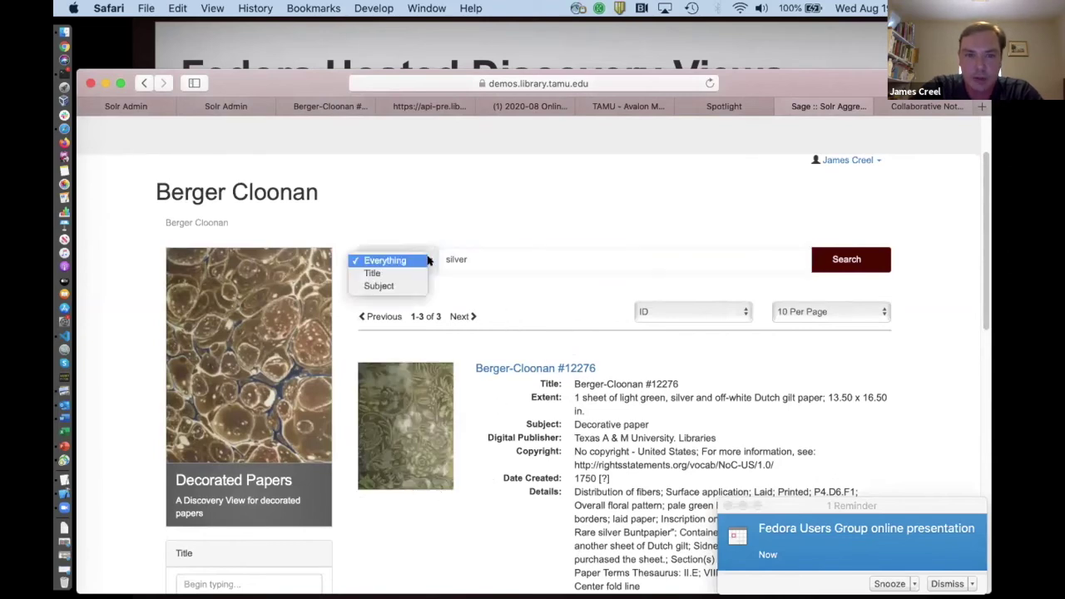
left_click(424, 259)
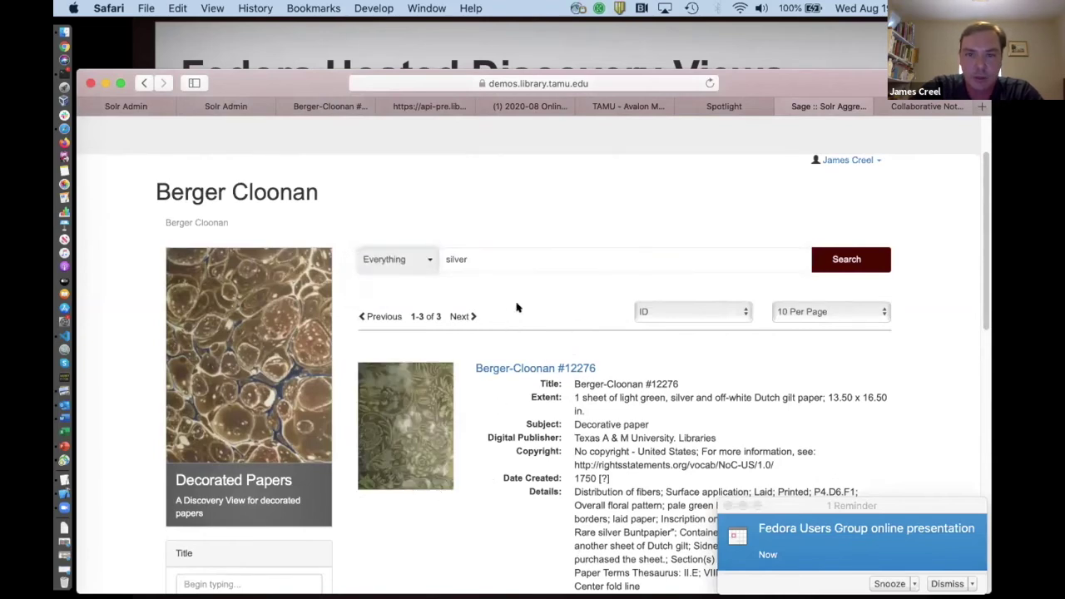
scroll(252, 356, "down", 2)
scroll(253, 356, "down", 3)
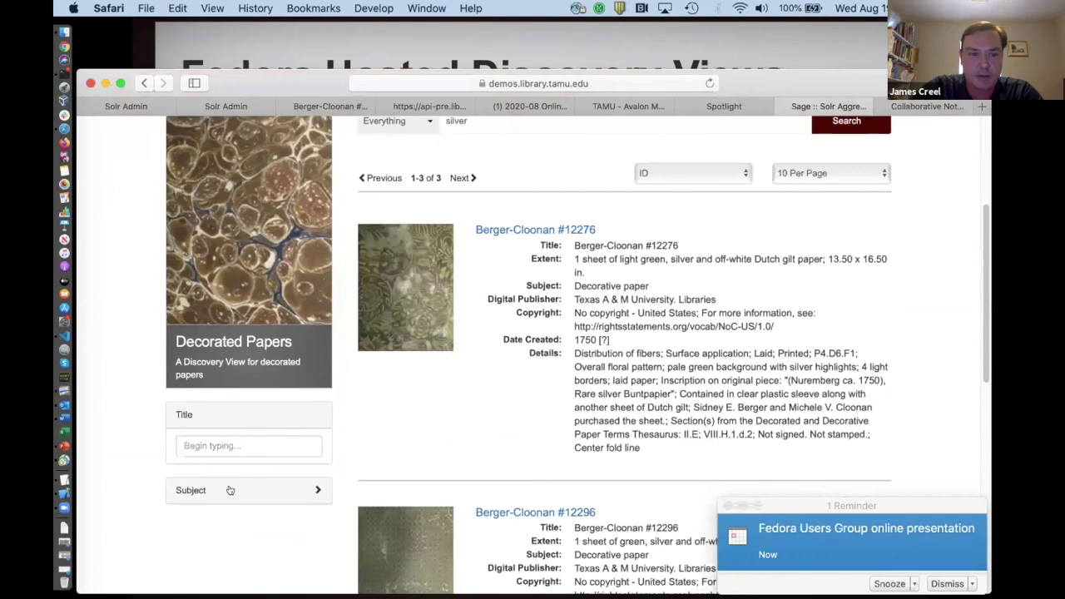
left_click(230, 491)
left_click(231, 490)
scroll(138, 329, "up", 3)
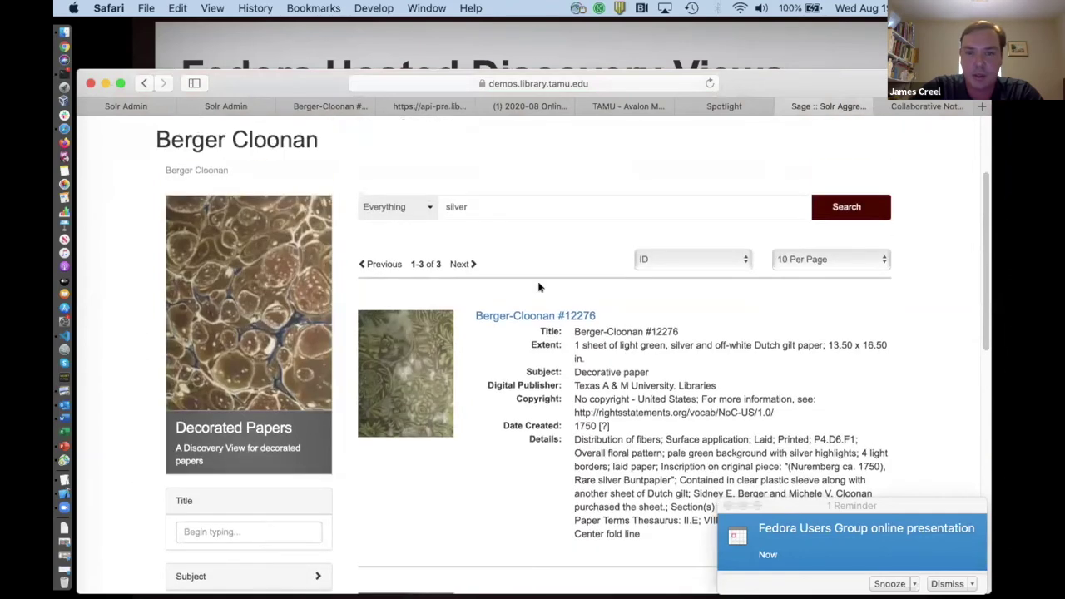
Open Berger-Cloonan #12276, examine its gilt paper image, then open the user menu
left_click(545, 315)
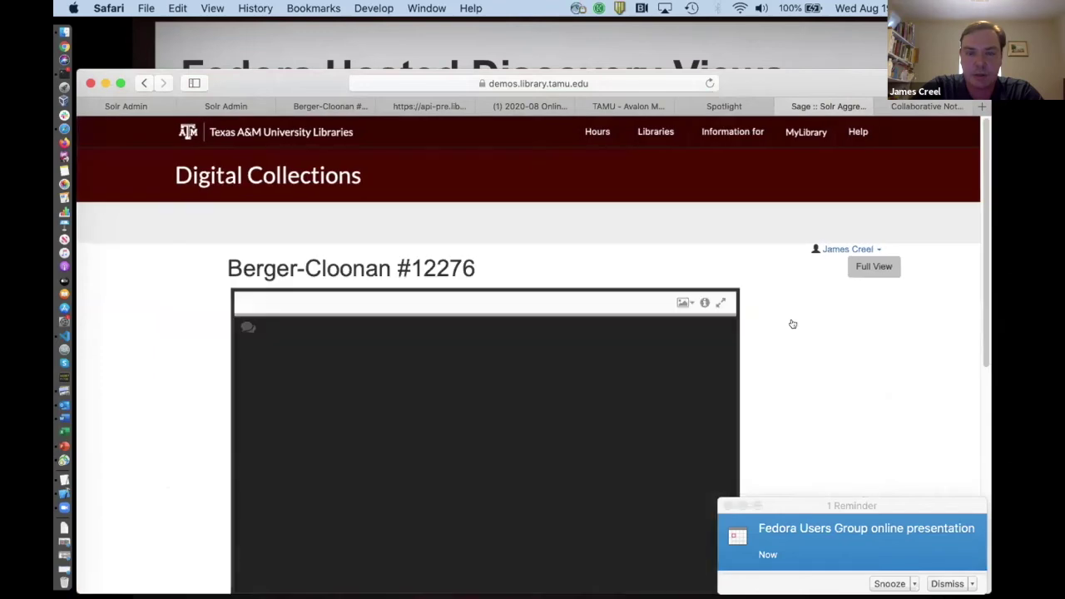
scroll(791, 323, "down", 3)
scroll(474, 330, "down", 2)
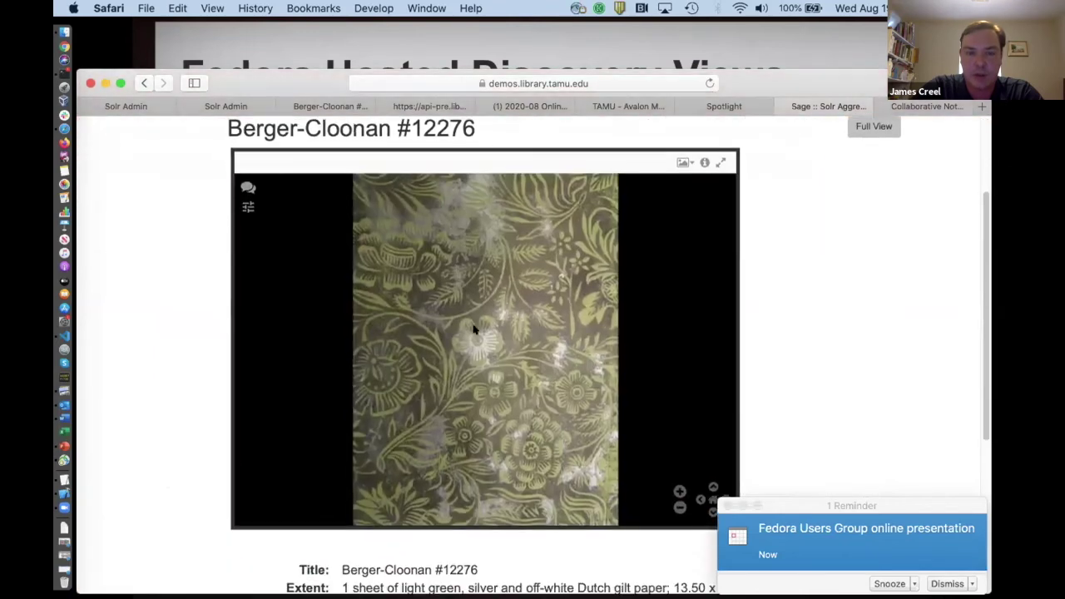
scroll(473, 329, "up", 3)
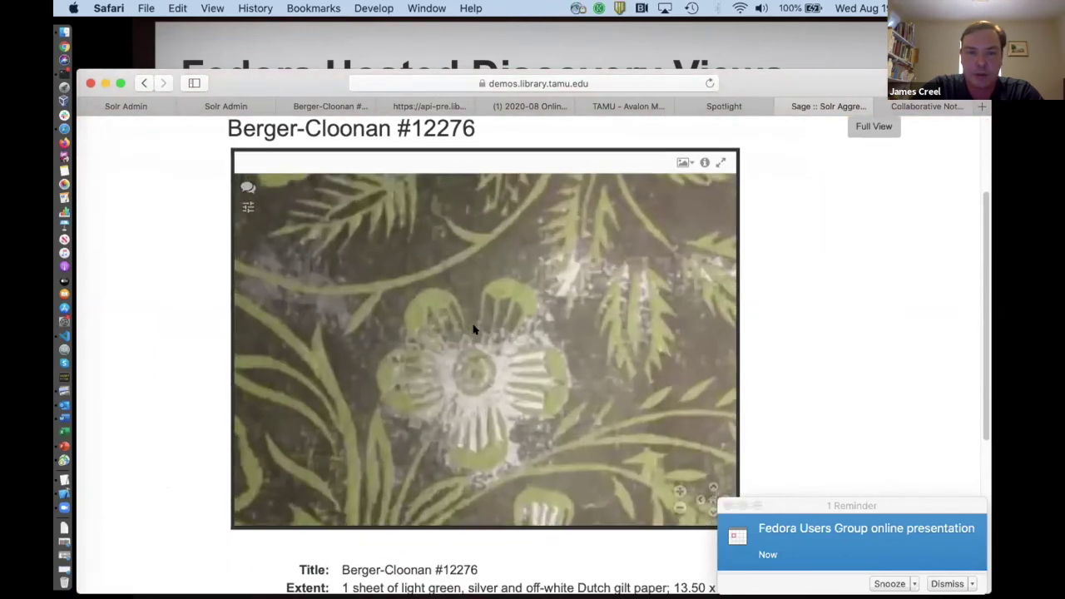
scroll(473, 329, "down", 4)
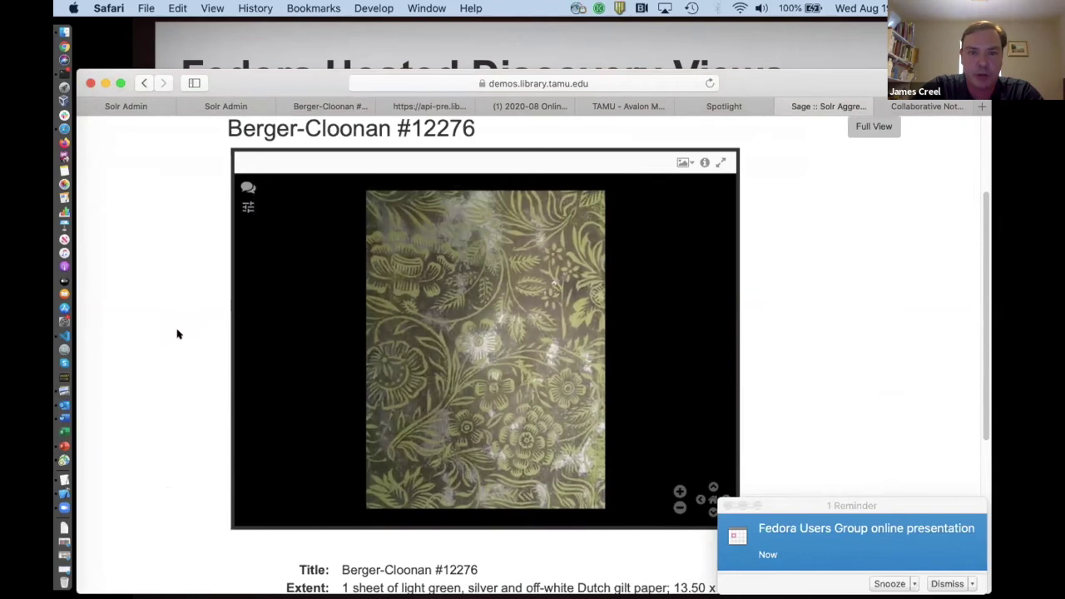
scroll(176, 334, "down", 6)
scroll(176, 334, "up", 9)
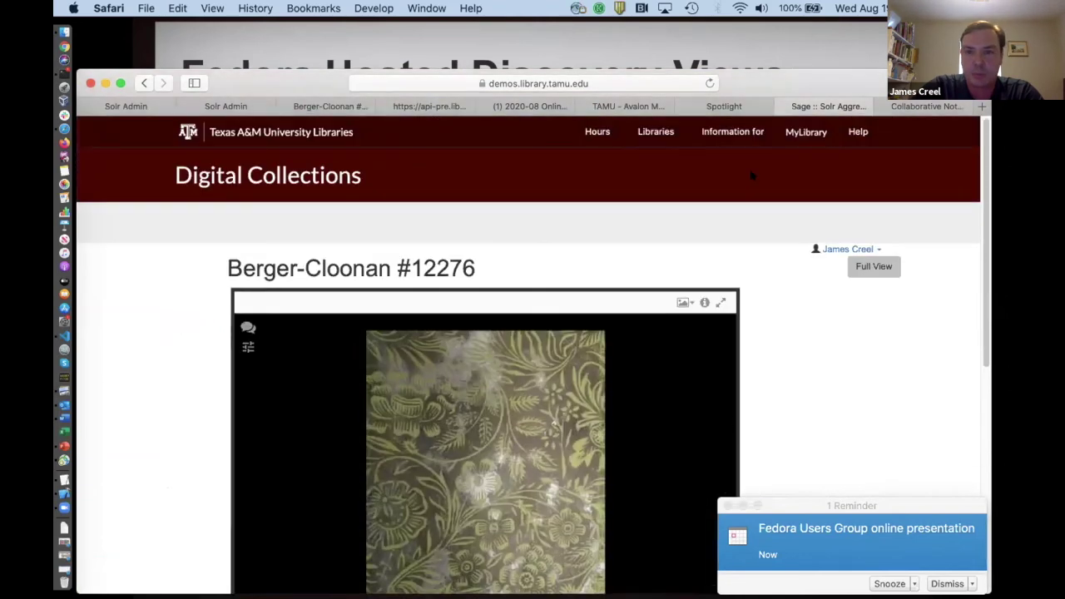
left_click(832, 249)
left_click(844, 270)
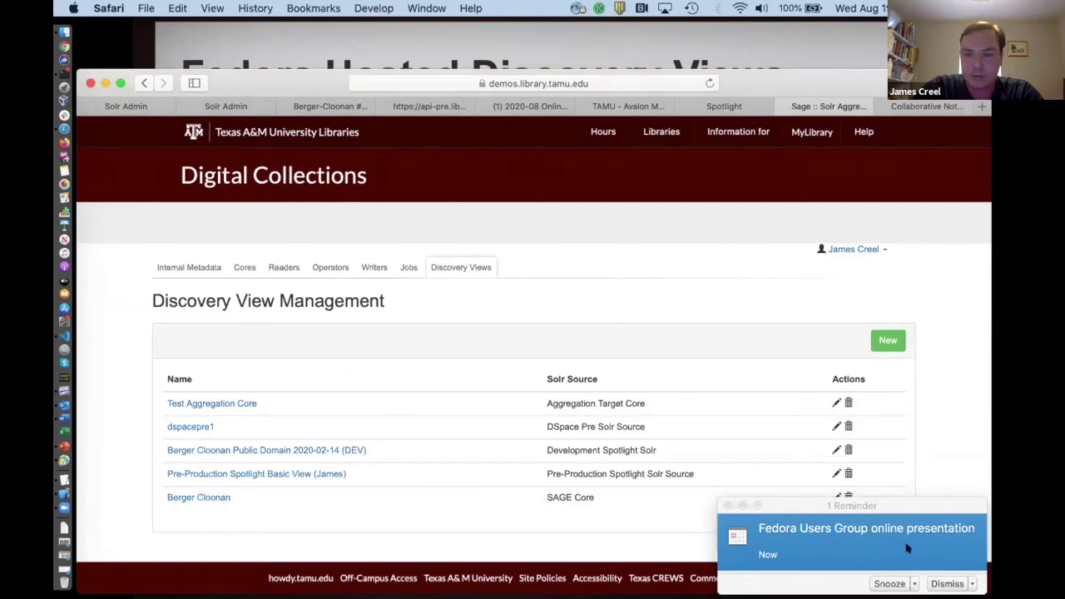
left_click(946, 583)
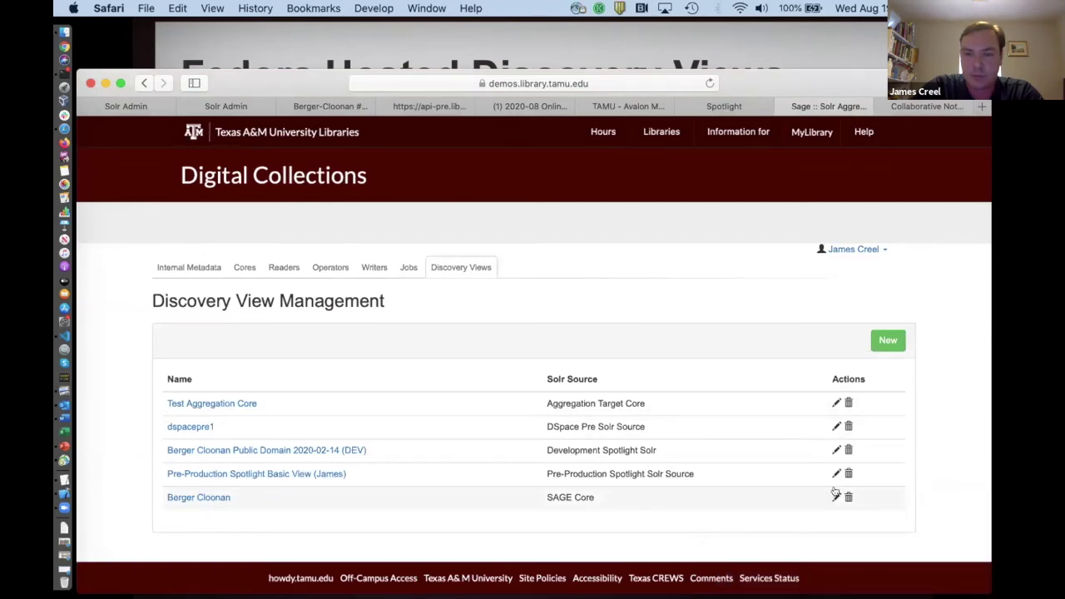
left_click(837, 496)
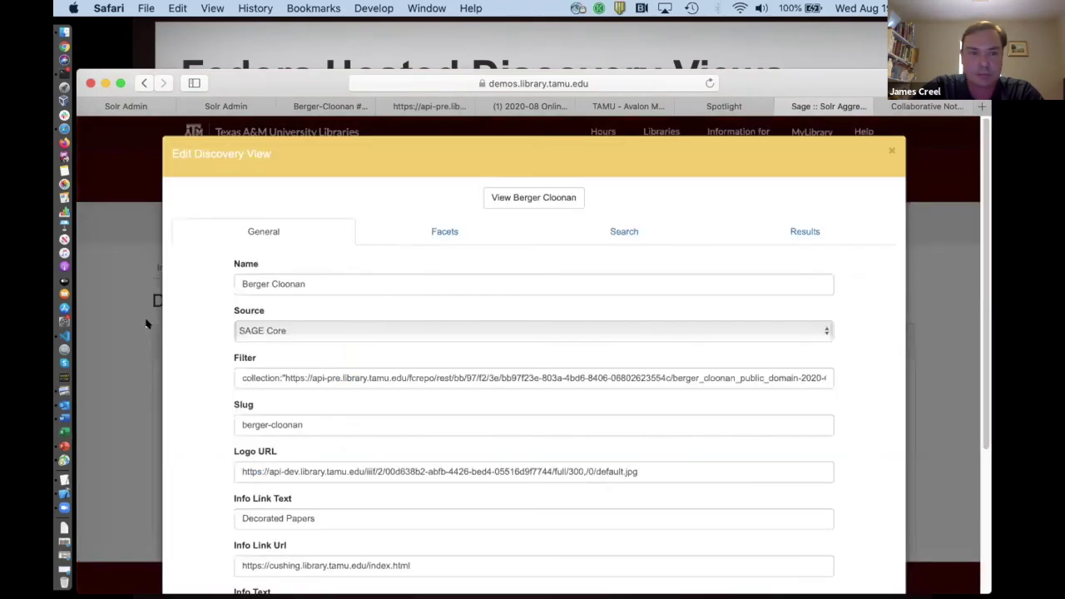
scroll(186, 332, "down", 5)
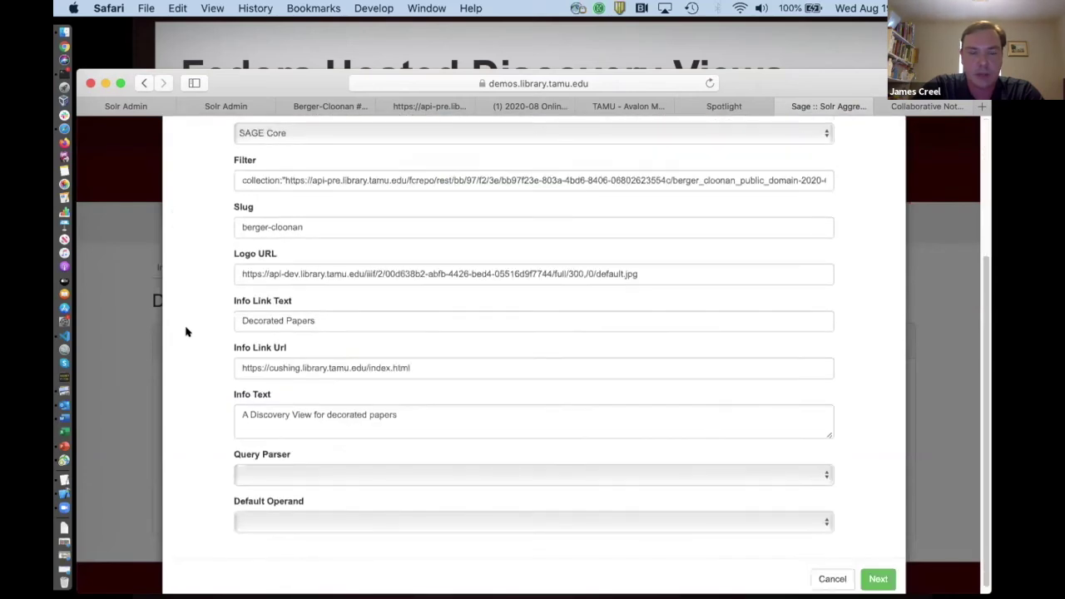
scroll(186, 332, "up", 3)
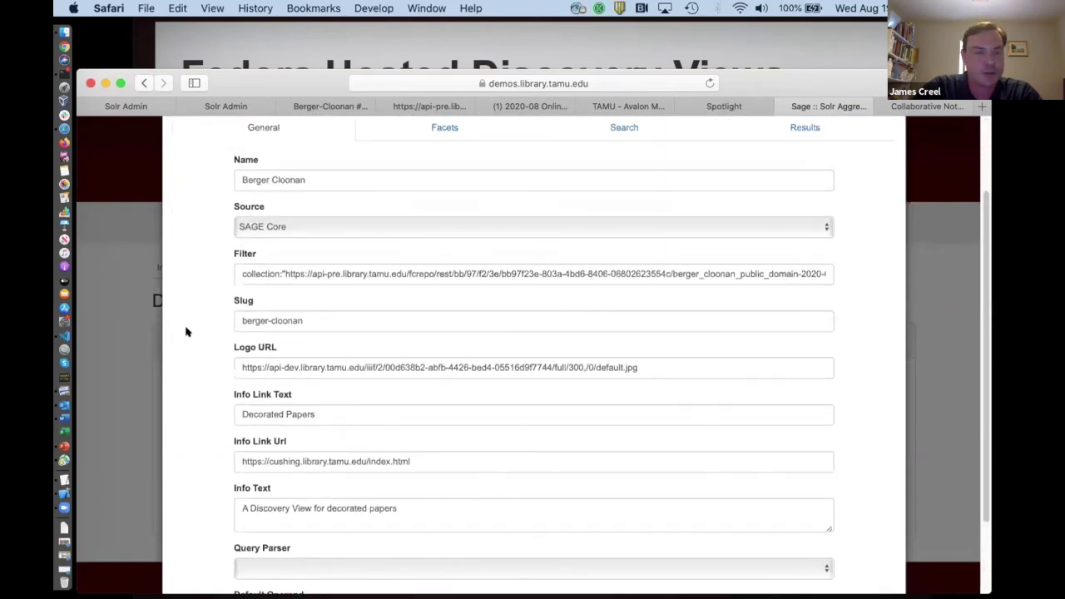
scroll(186, 332, "up", 2)
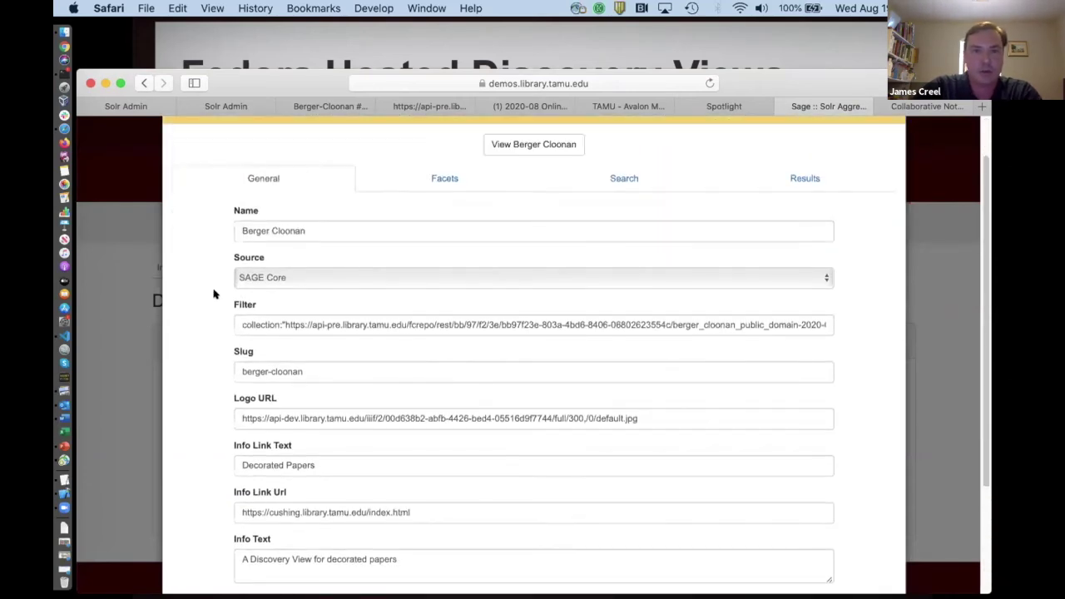
Add an empty third facet row, leave its Key unset, and view Search fields
left_click(443, 180)
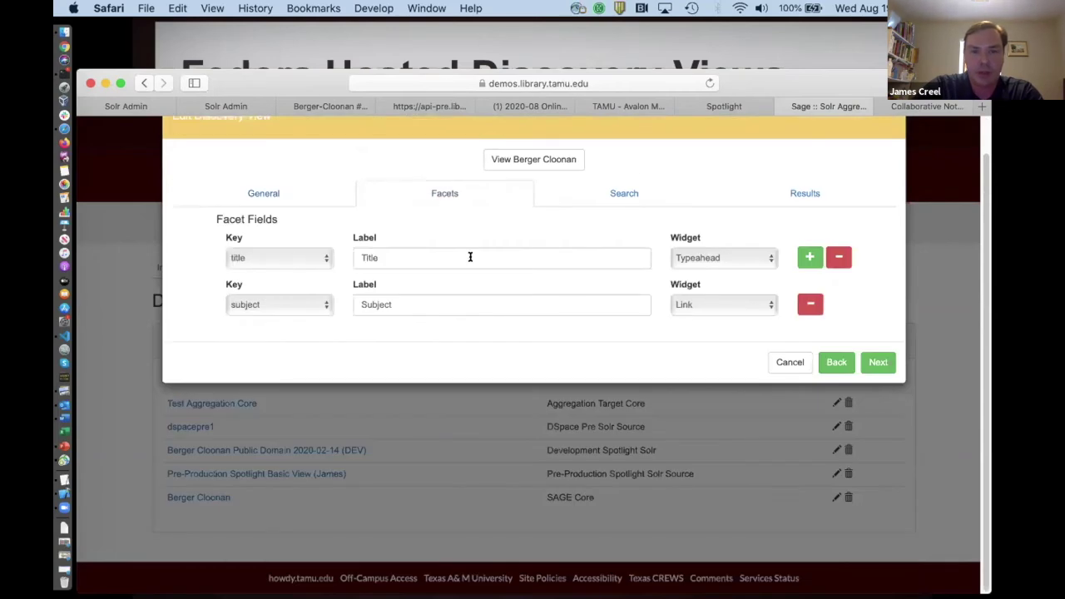
left_click(810, 258)
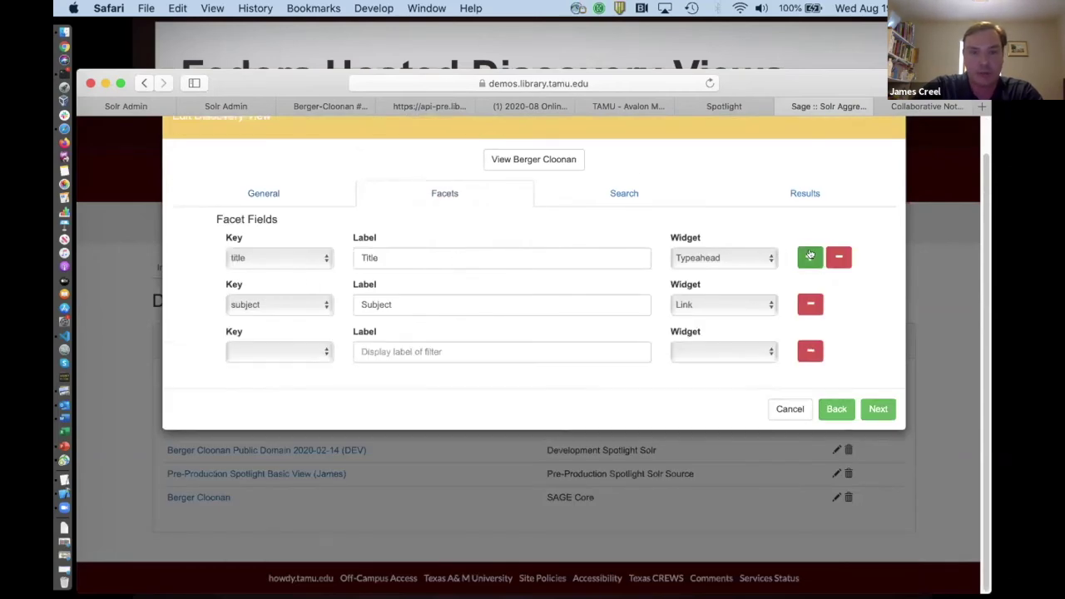
left_click(259, 348)
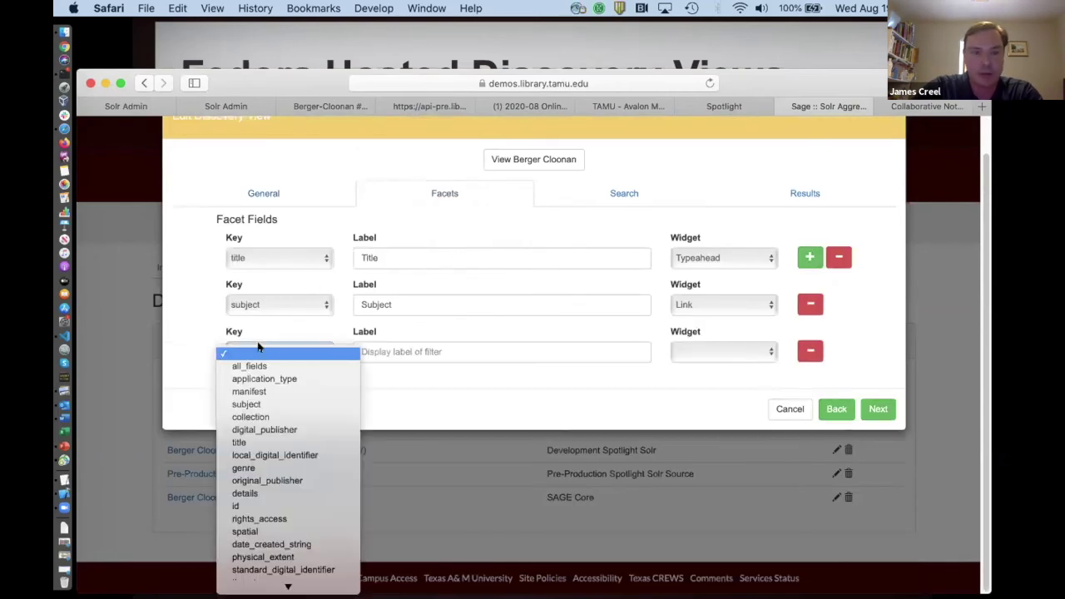
left_click(180, 377)
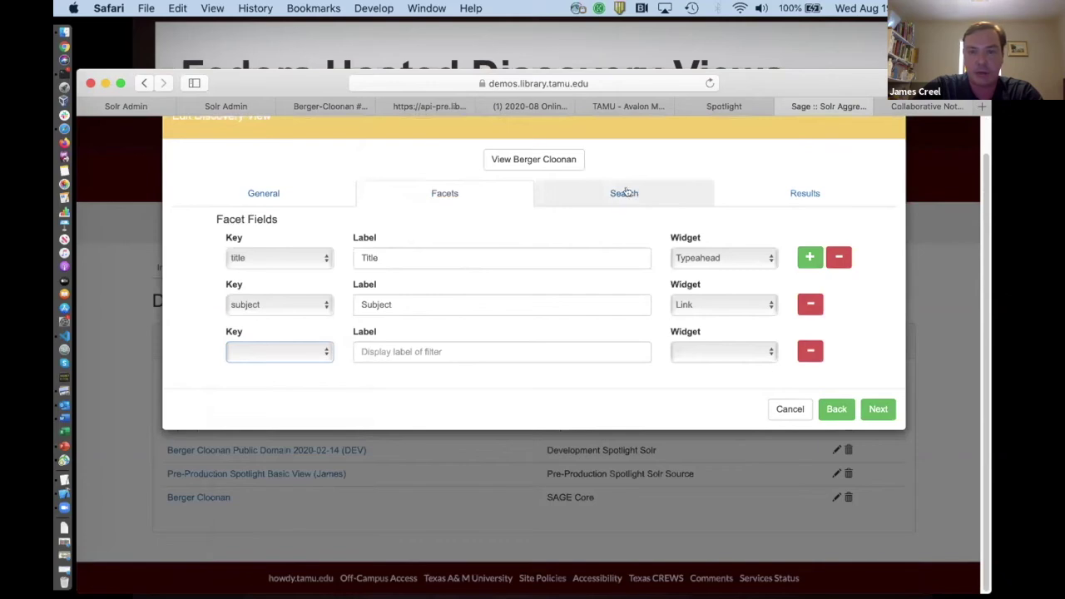
left_click(623, 192)
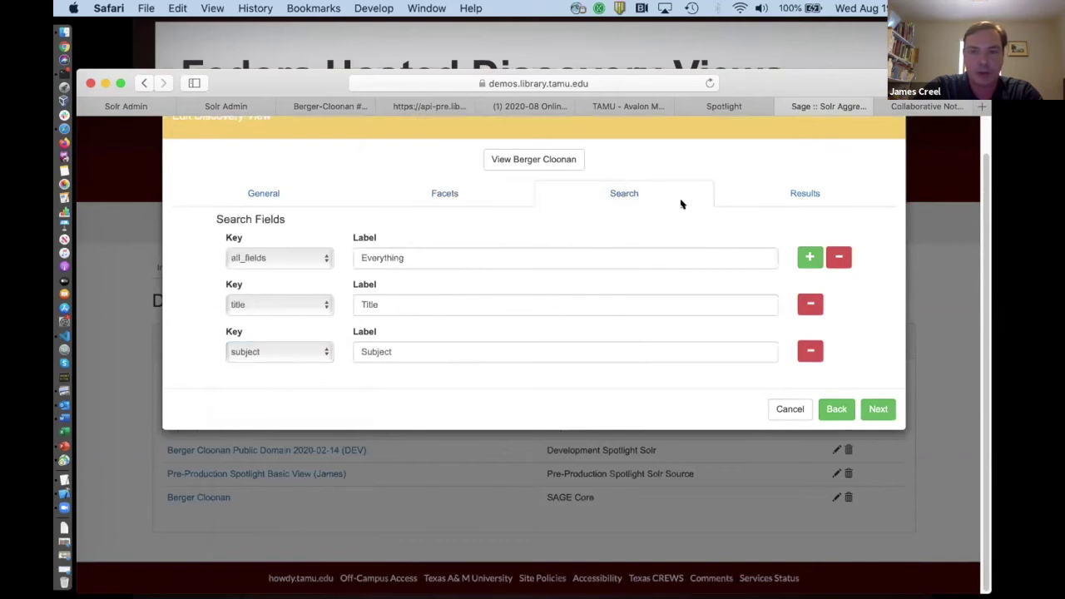
Scroll through the Results settings, glance at General settings, and return to Results
left_click(804, 200)
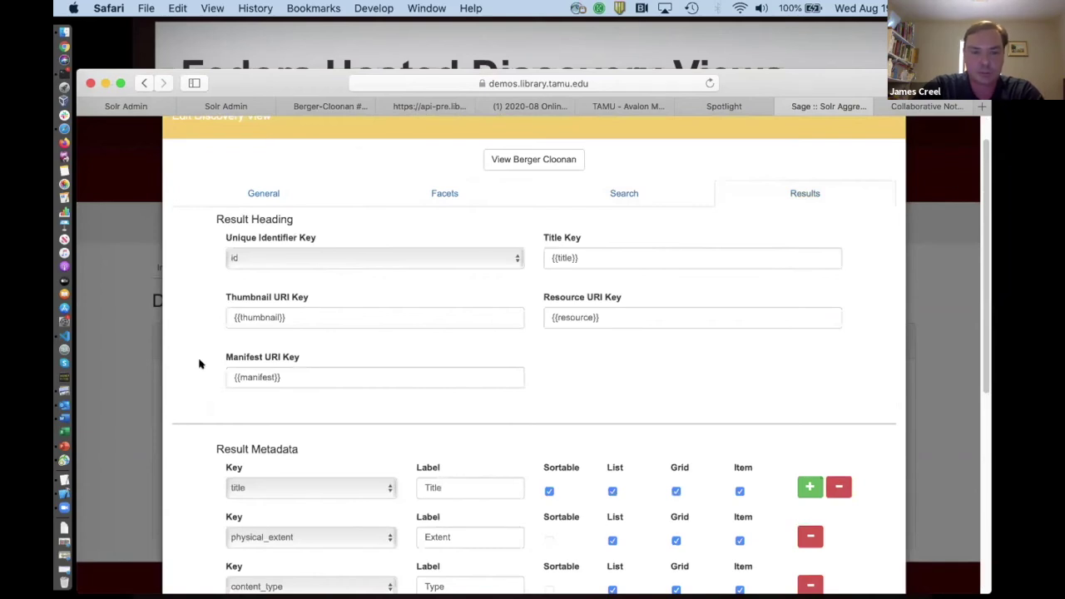
scroll(200, 364, "down", 8)
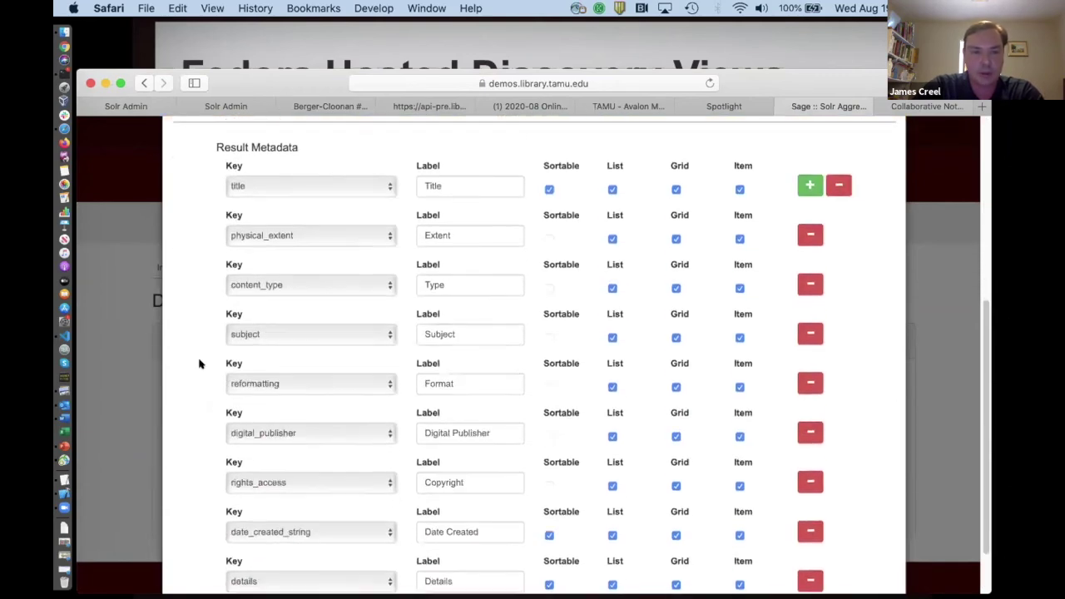
scroll(200, 364, "down", 1)
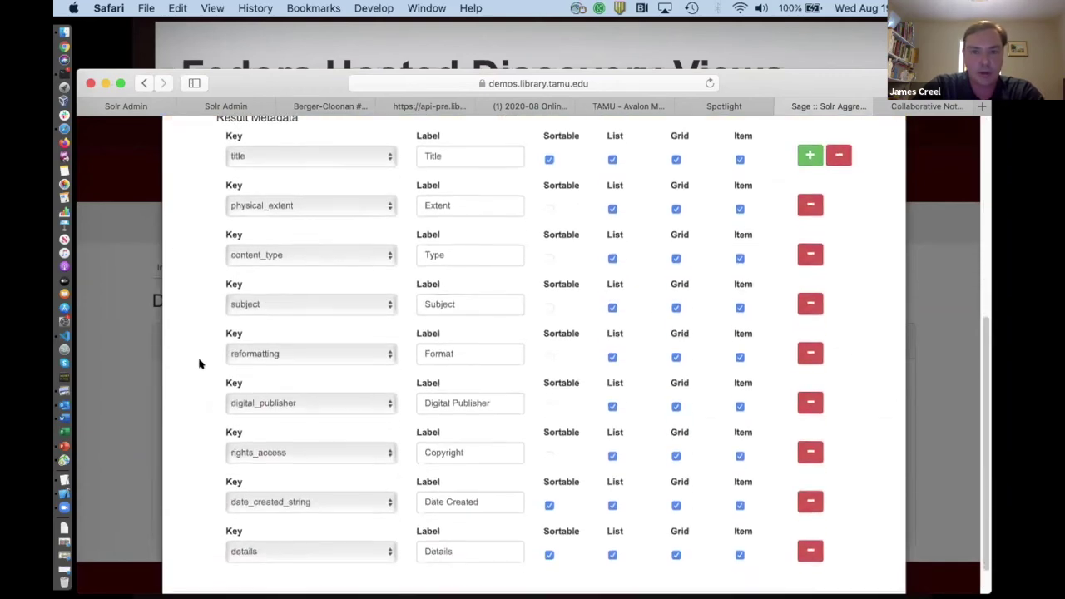
left_click(613, 159)
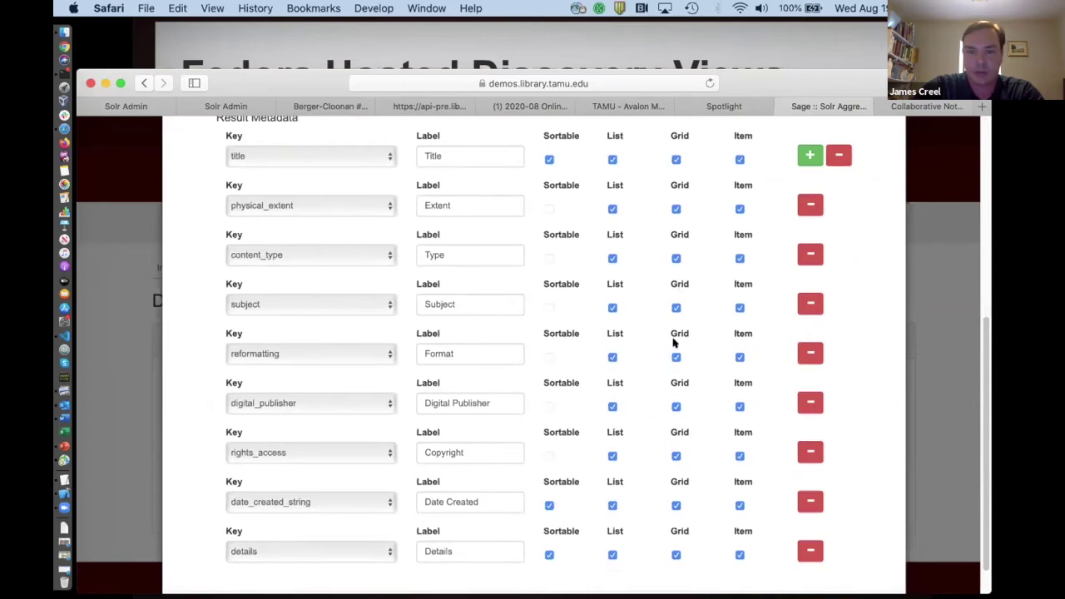
scroll(674, 426, "down", 3)
scroll(674, 426, "up", 10)
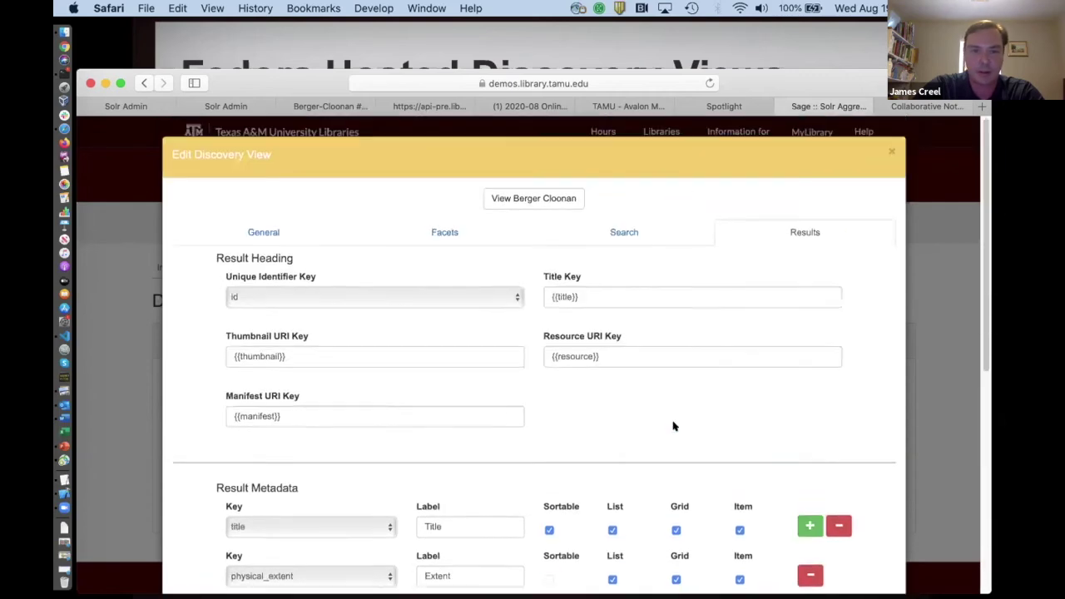
scroll(674, 426, "down", 5)
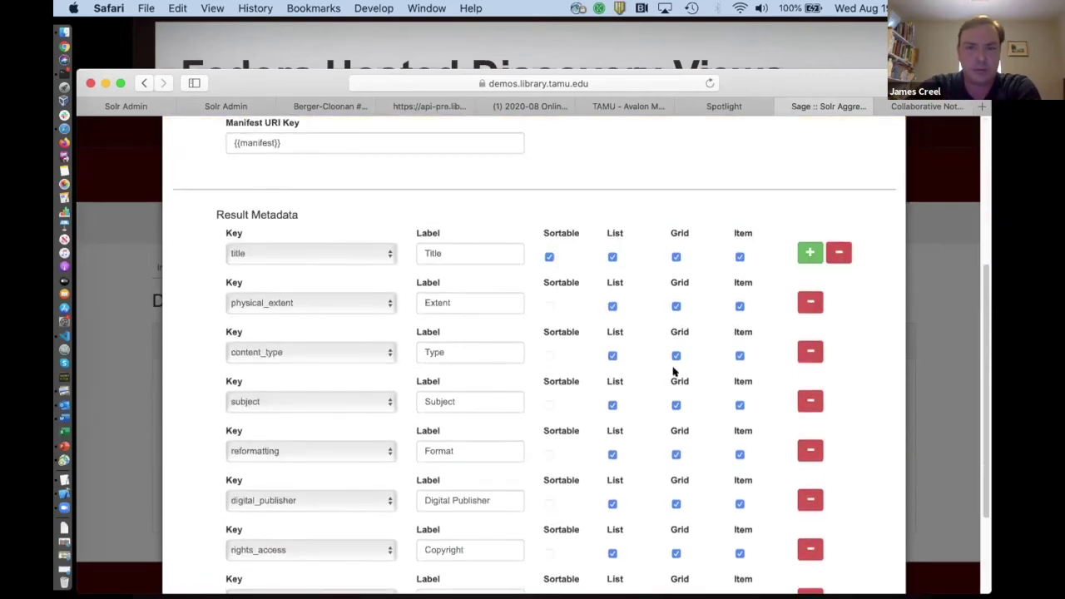
scroll(674, 372, "up", 2)
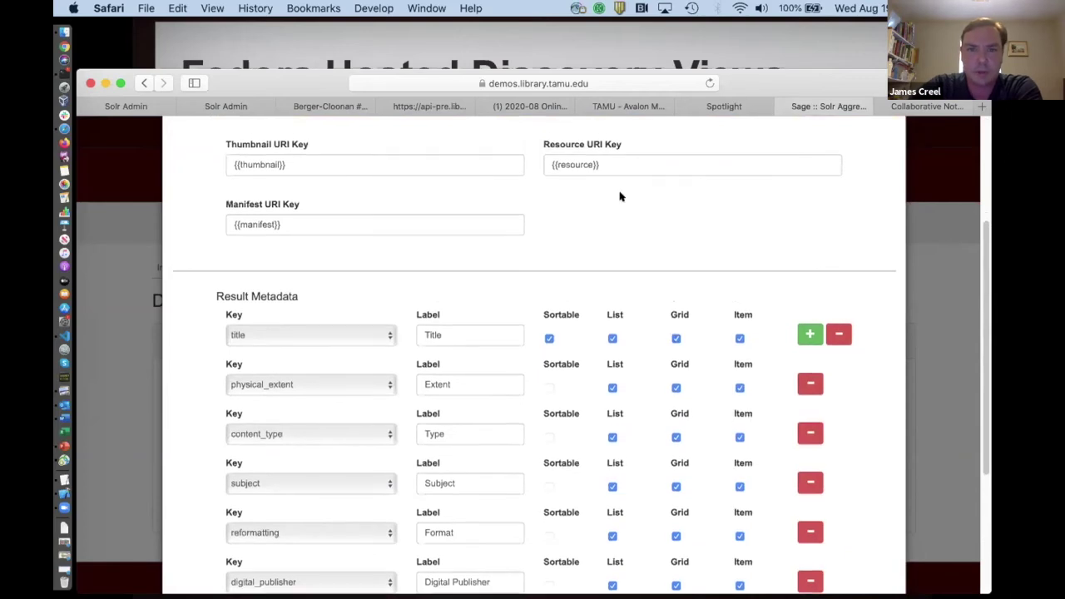
scroll(620, 196, "up", 5)
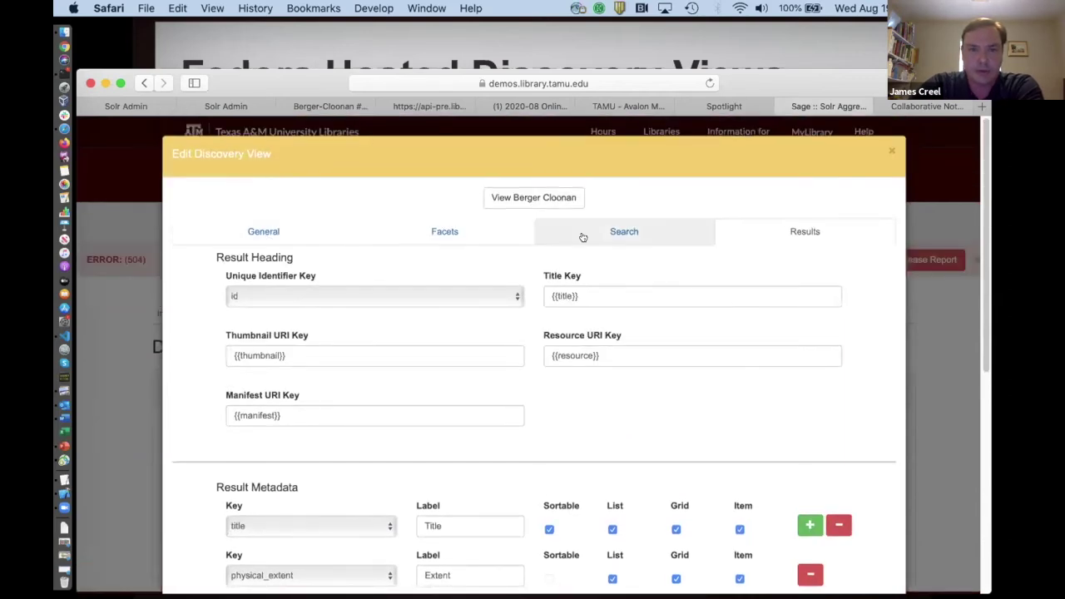
left_click(266, 233)
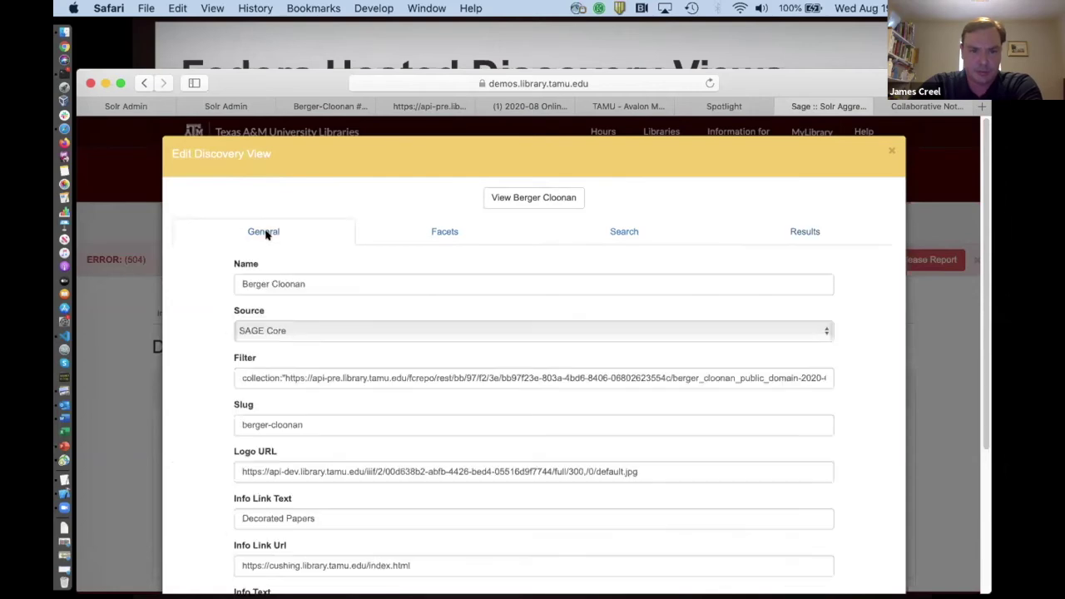
left_click(814, 231)
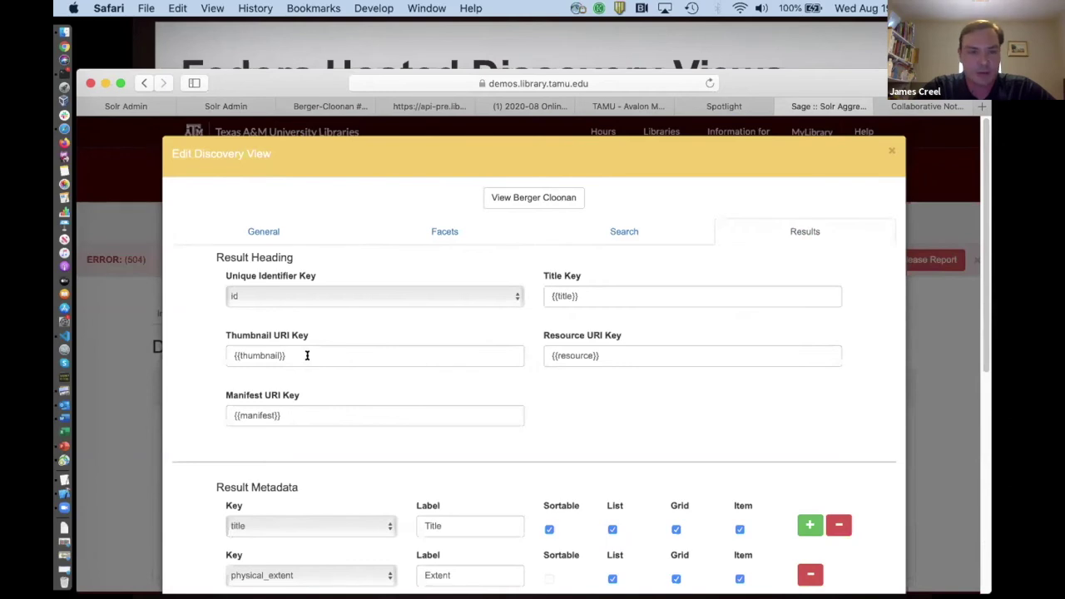
Type {{ in the Title Key template to browse field key suggestions
left_click(623, 349)
left_click(625, 286)
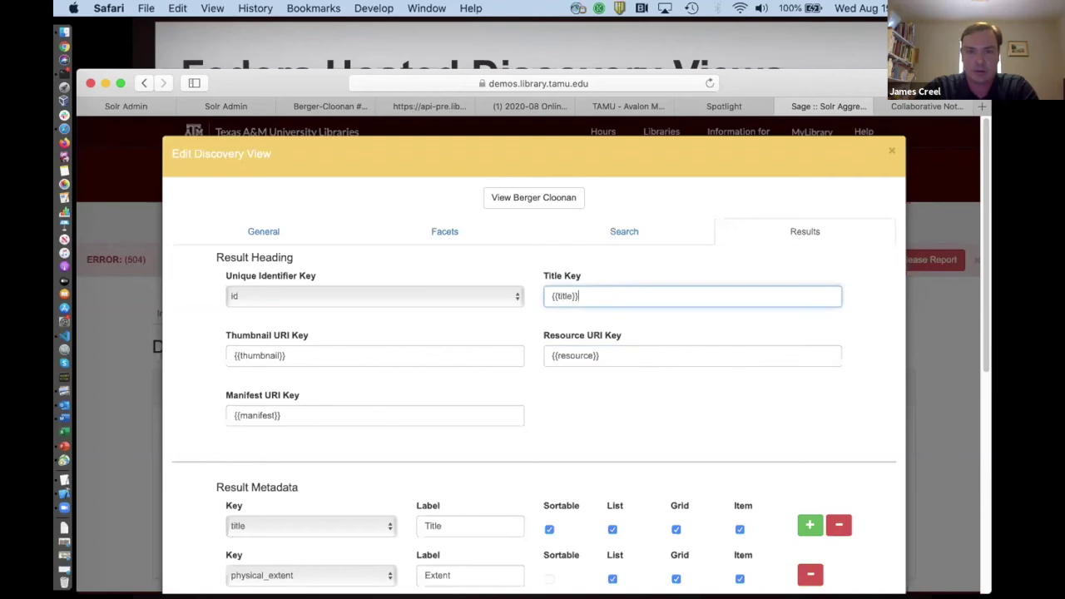
type("{{")
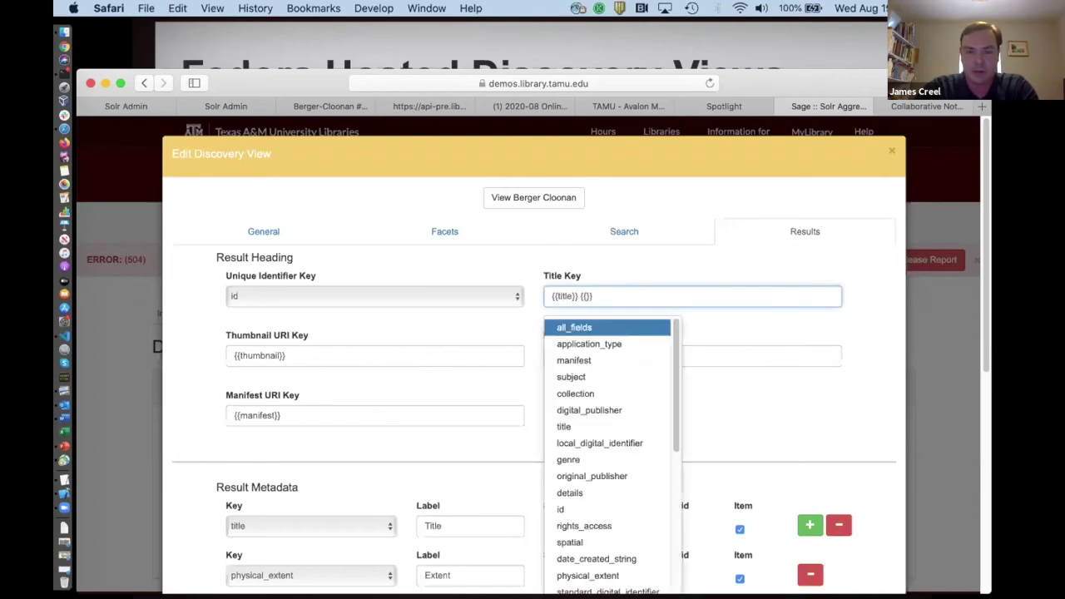
key("Down")
key("Down")
key("Down")
key("Down")
key("Down")
key("Down")
key("Down")
key("Down")
key("Down")
key("Up")
key("Up")
key("Up")
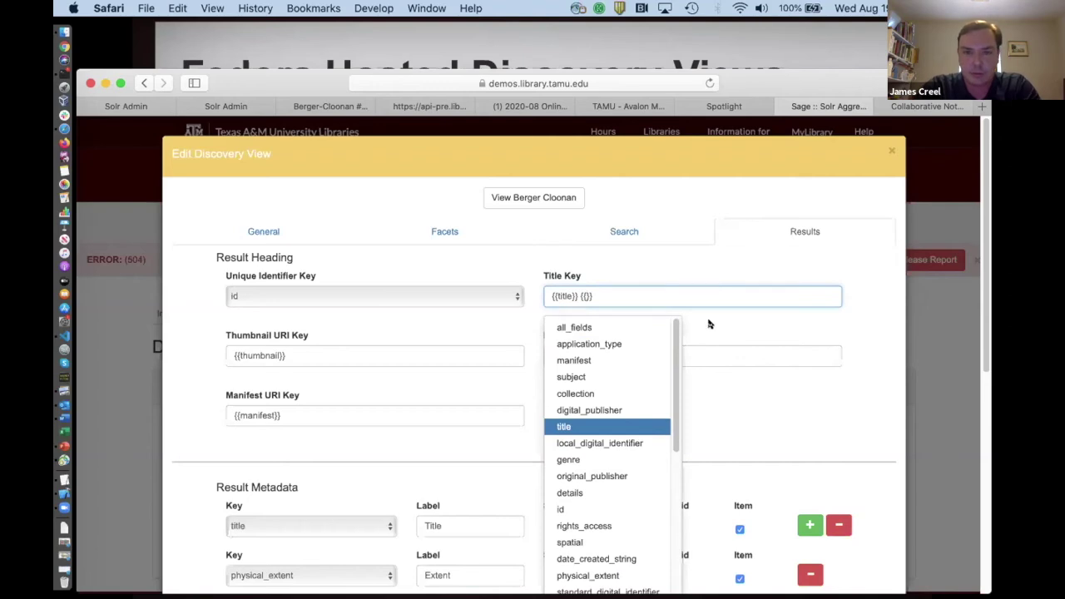
left_click(716, 323)
left_click(630, 293)
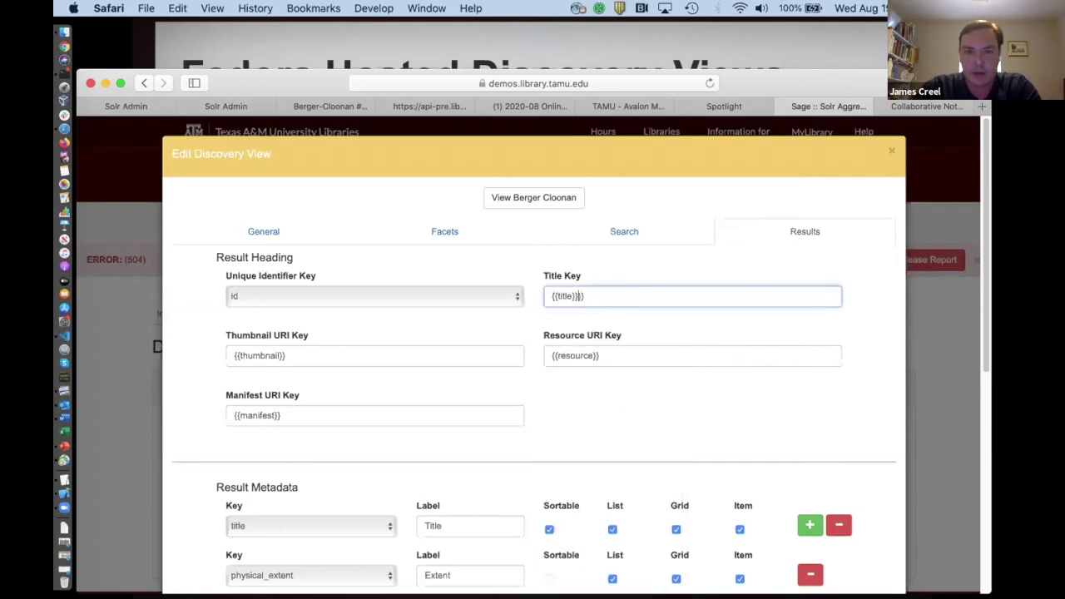
scroll(658, 390, "down", 10)
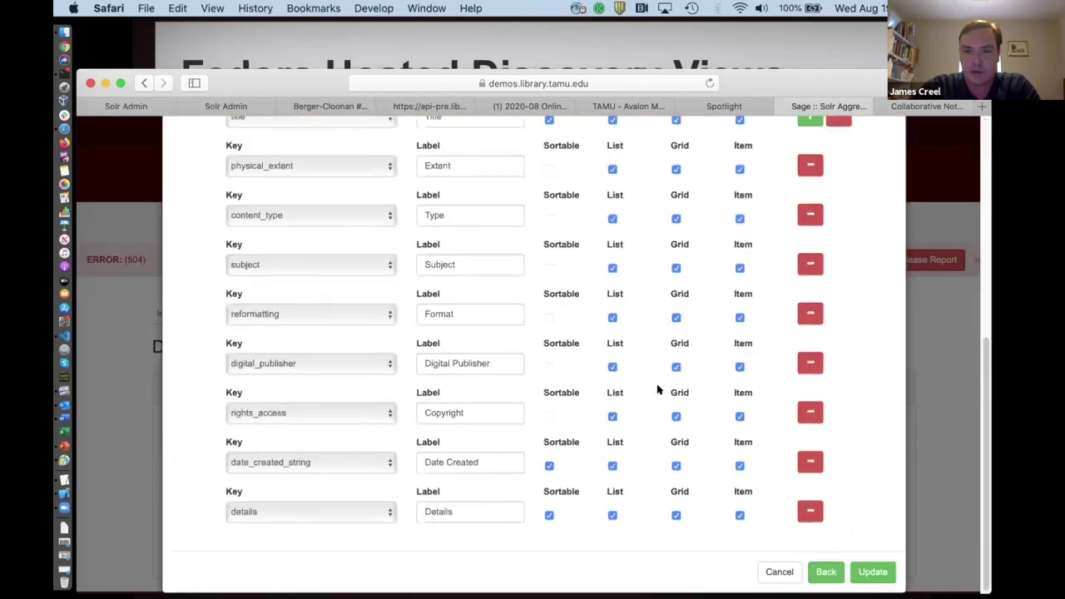
left_click(778, 572)
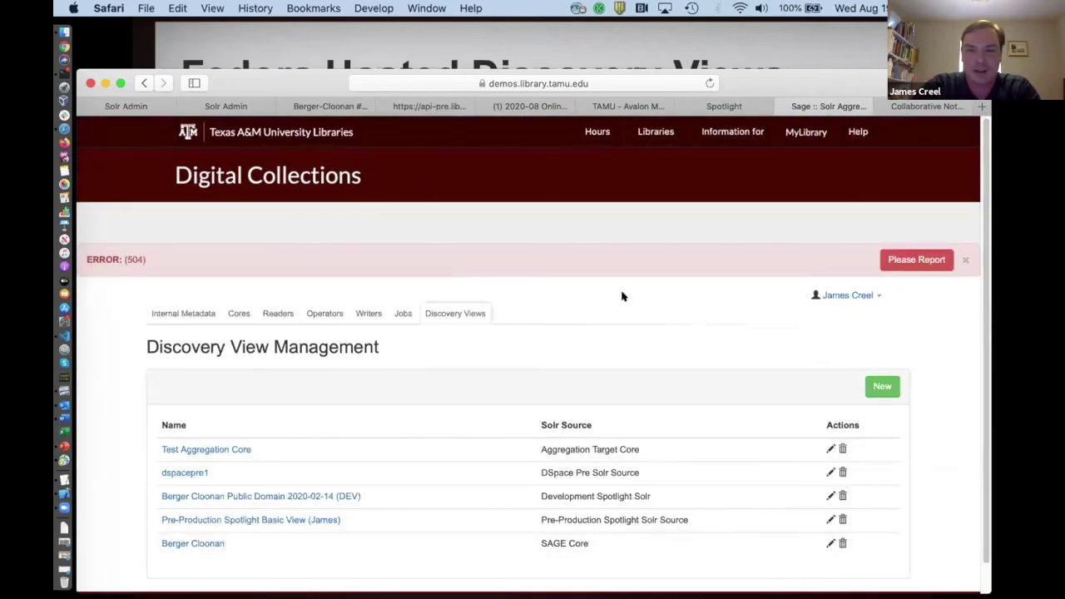
left_click(214, 544)
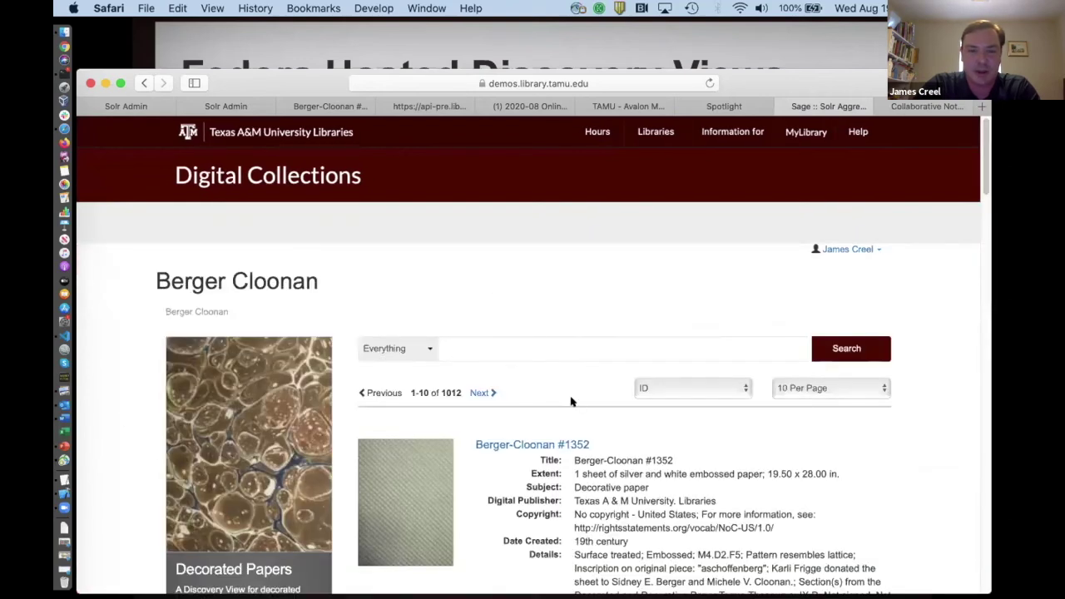
scroll(571, 401, "down", 10)
scroll(571, 402, "up", 10)
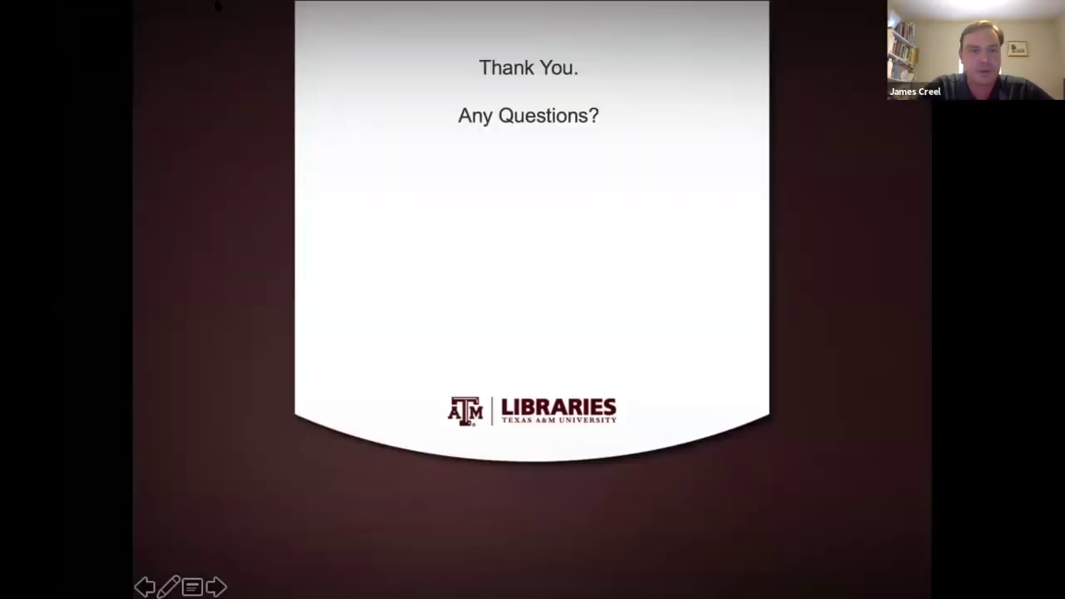
Exit the Thank You slideshow in PowerPoint
key("Escape")
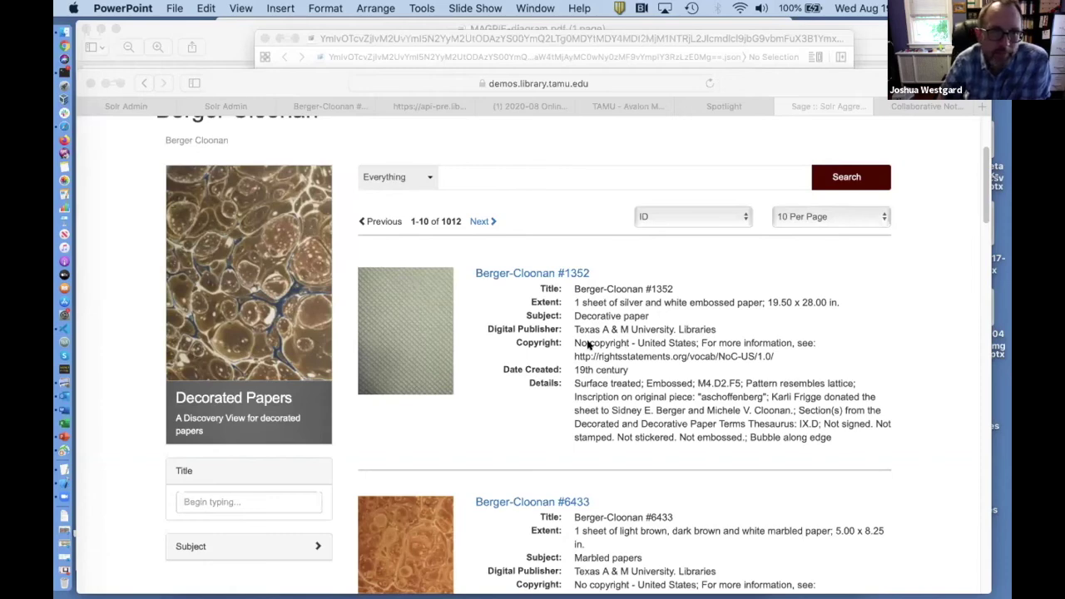
scroll(588, 345, "down", 10)
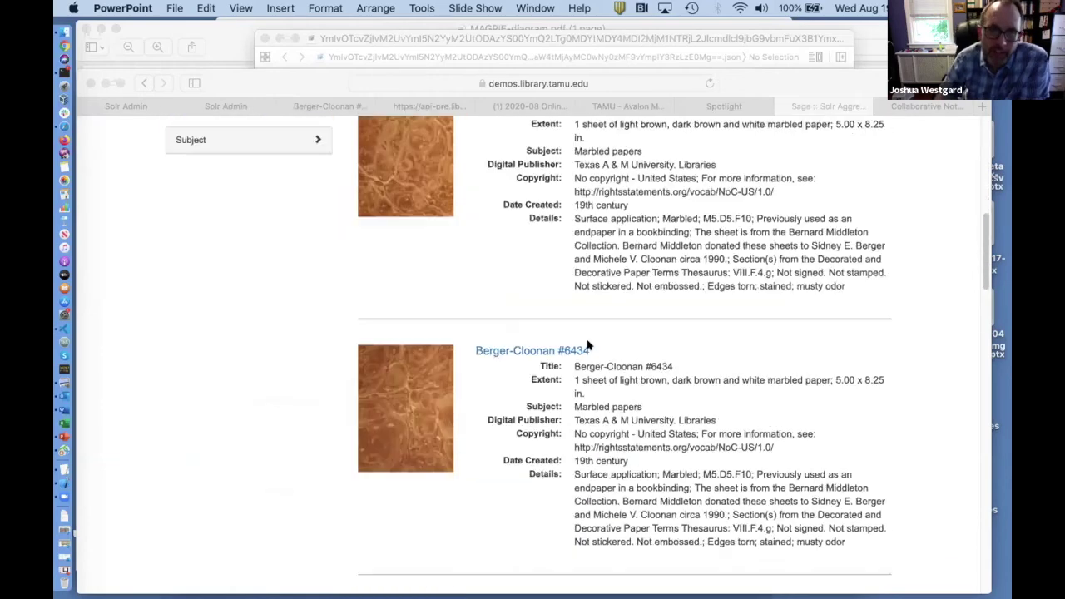
scroll(588, 345, "down", 10)
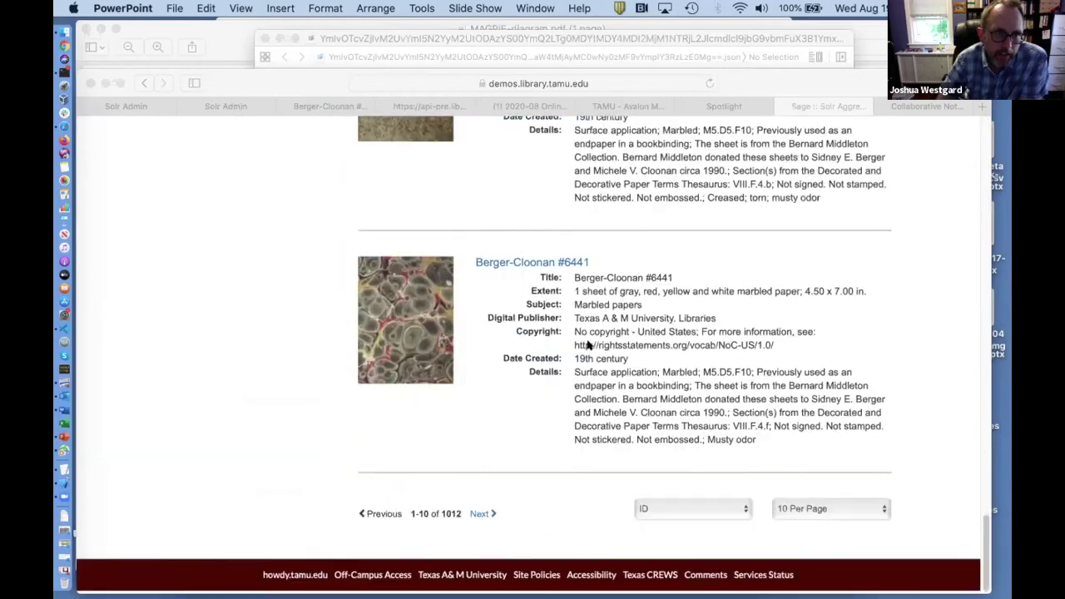
Page the Berger Cloonan results forward with Next to items 51–60 of 1012
left_click(478, 517)
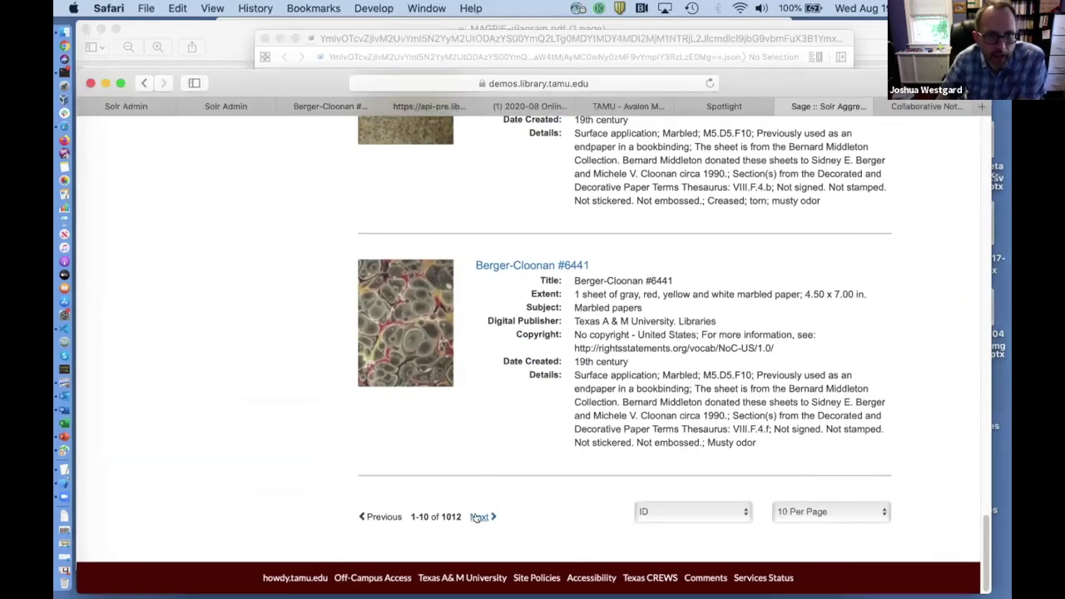
left_click(478, 517)
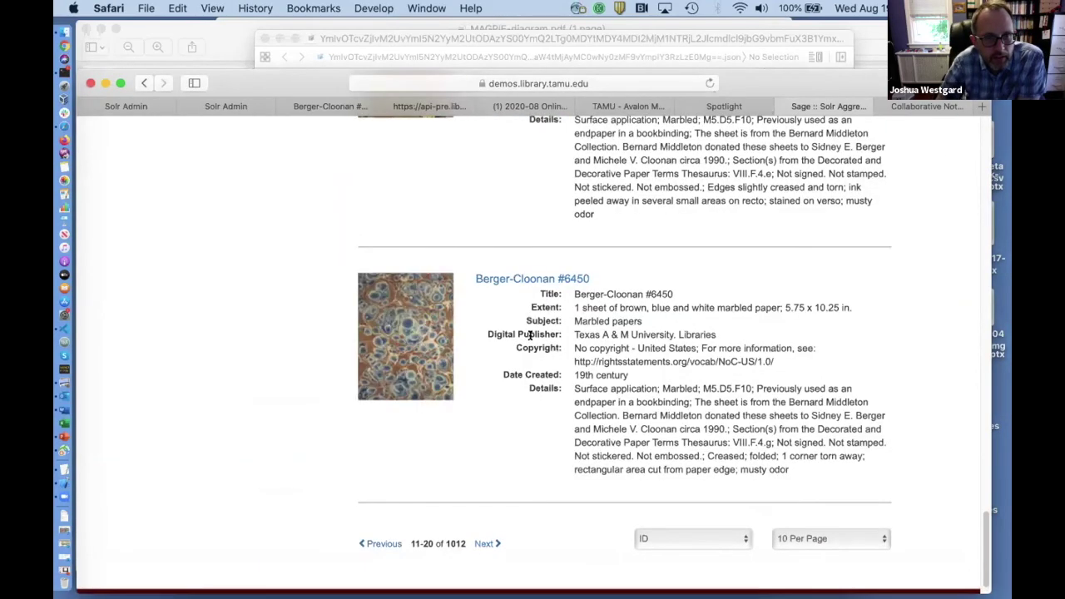
scroll(529, 335, "up", 20)
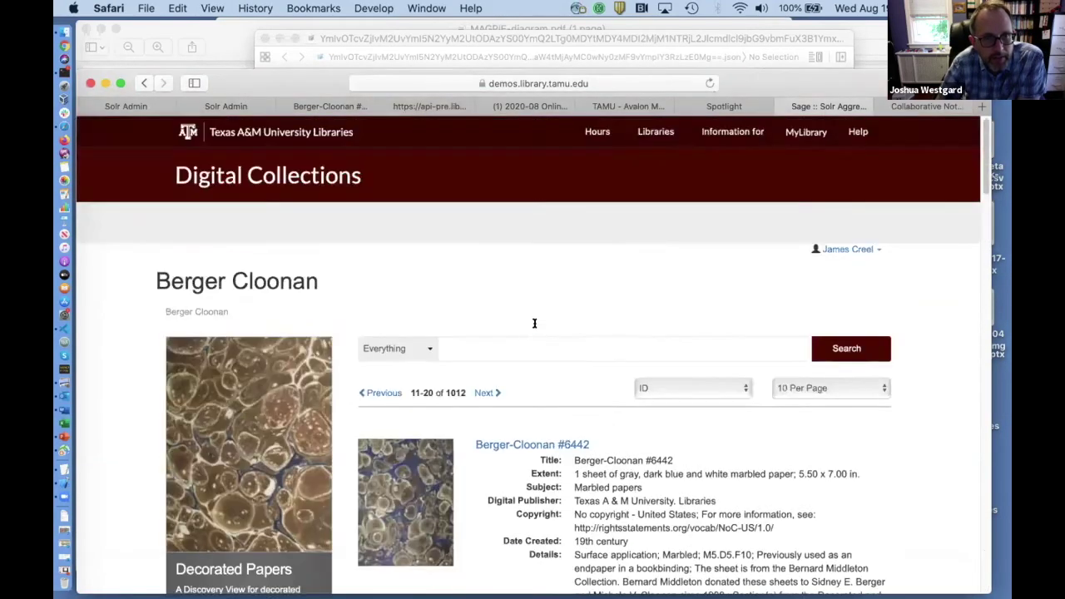
scroll(534, 324, "down", 20)
scroll(533, 325, "down", 10)
left_click(487, 517)
left_click(489, 544)
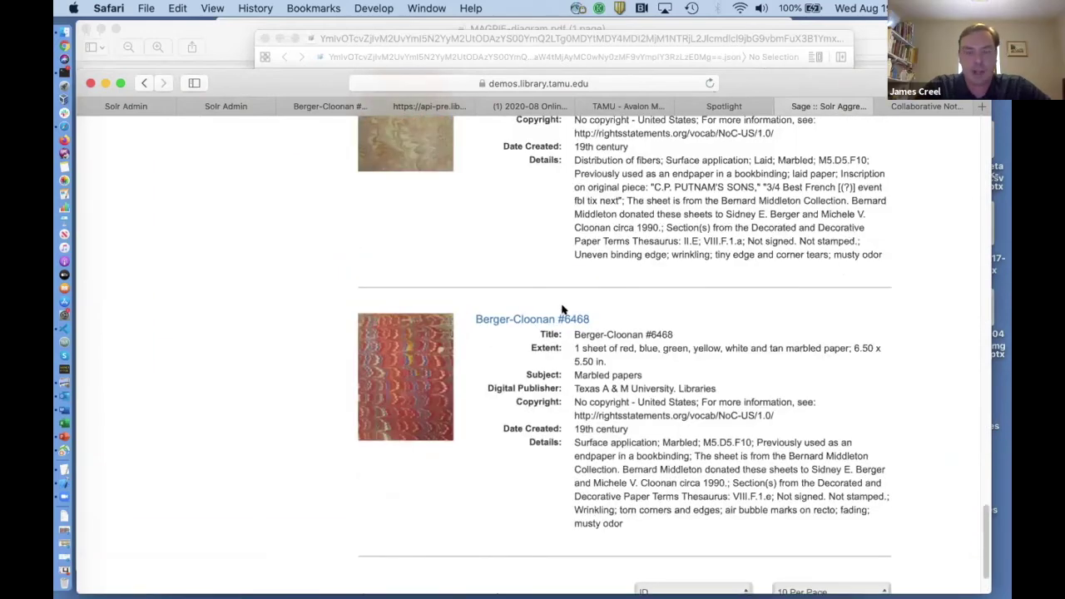
scroll(542, 333, "down", 2)
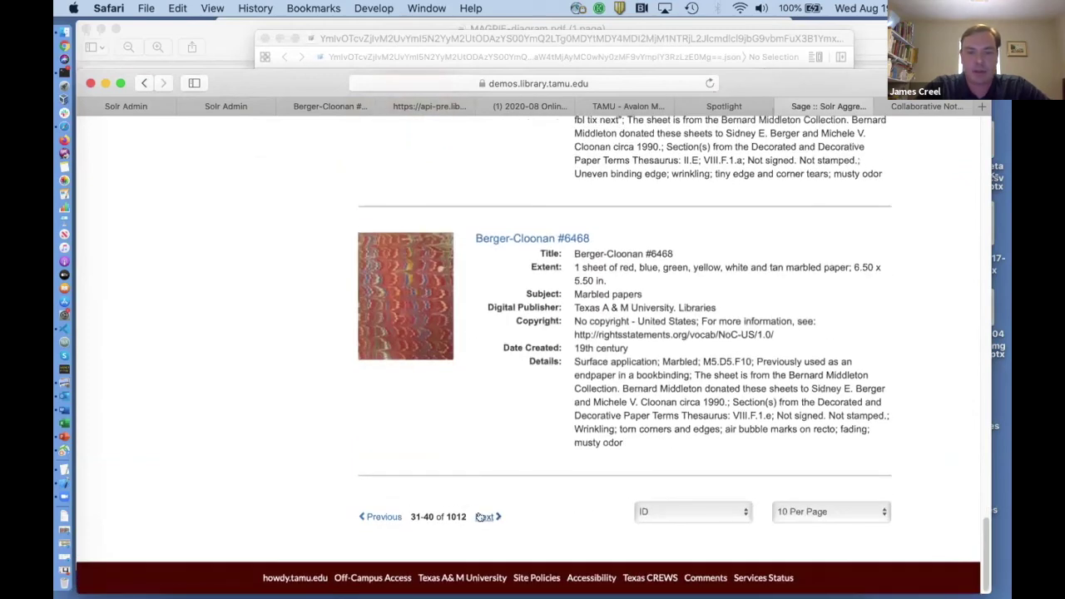
left_click(483, 517)
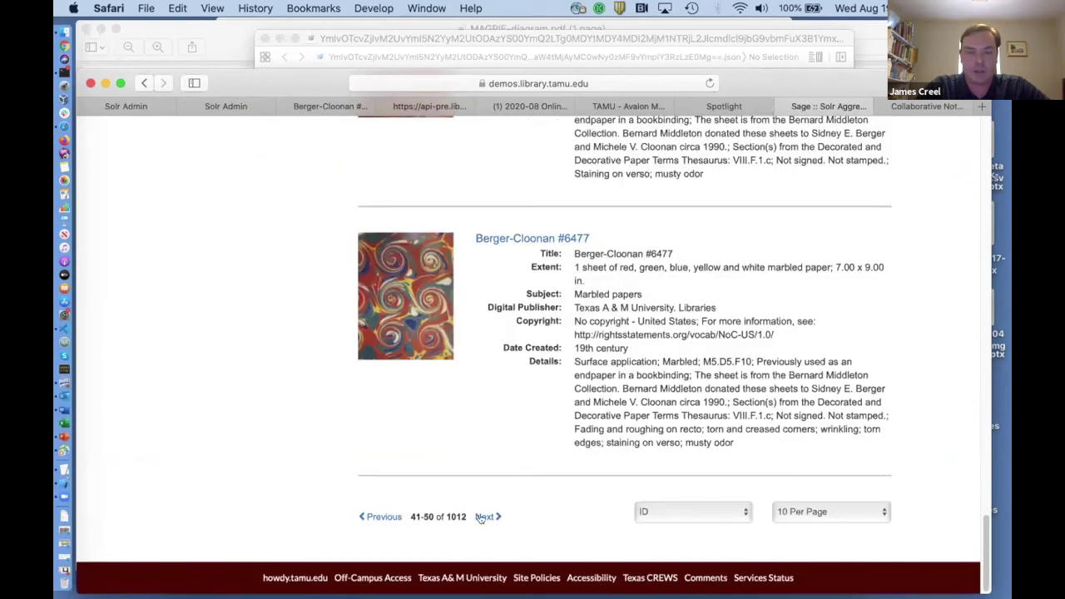
left_click(483, 517)
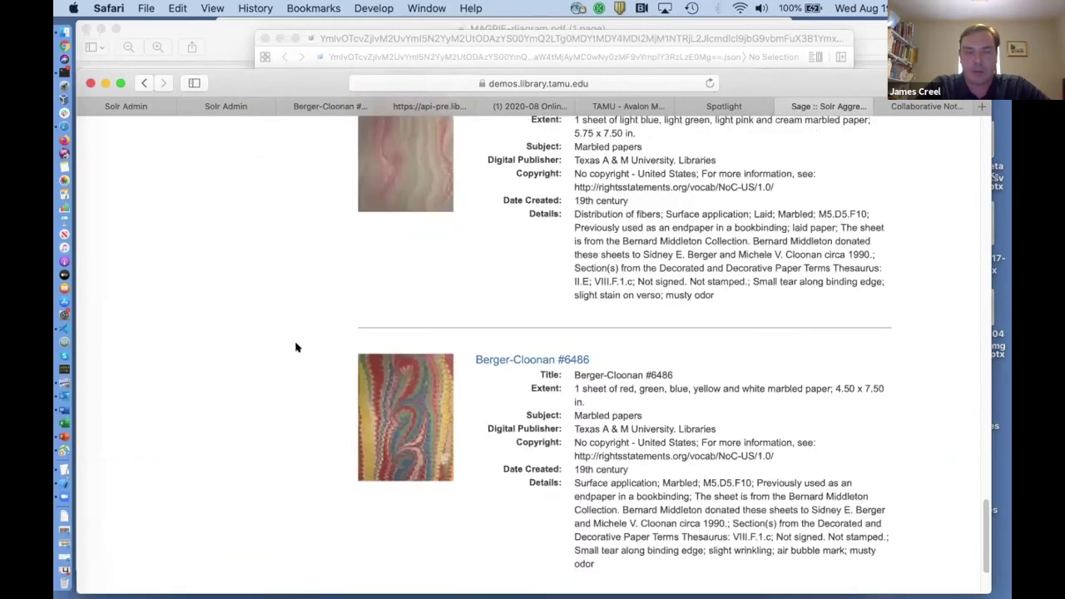
scroll(296, 347, "up", 2)
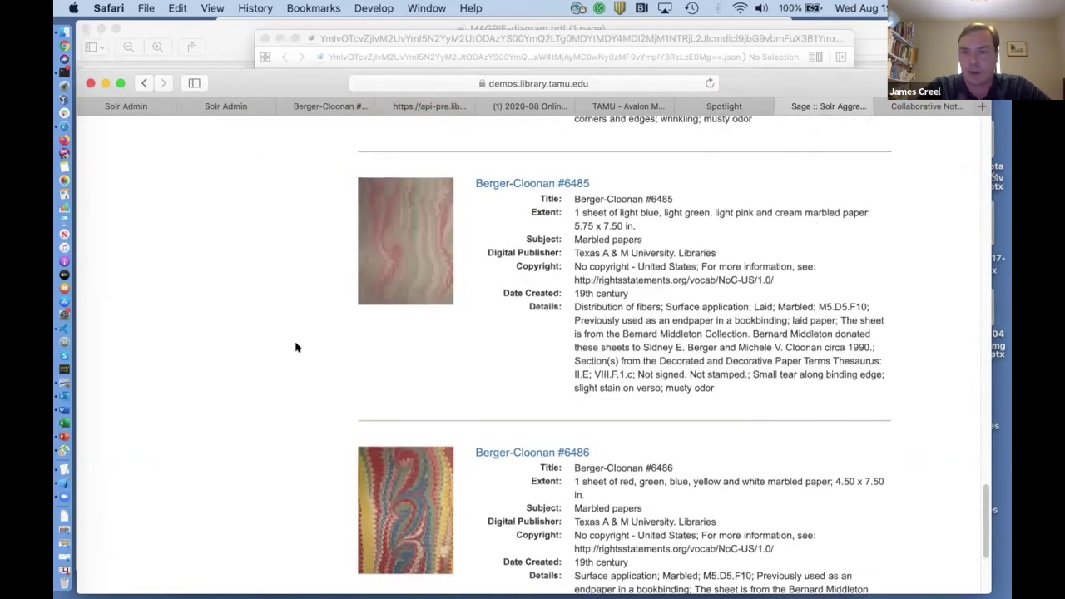
scroll(296, 347, "down", 4)
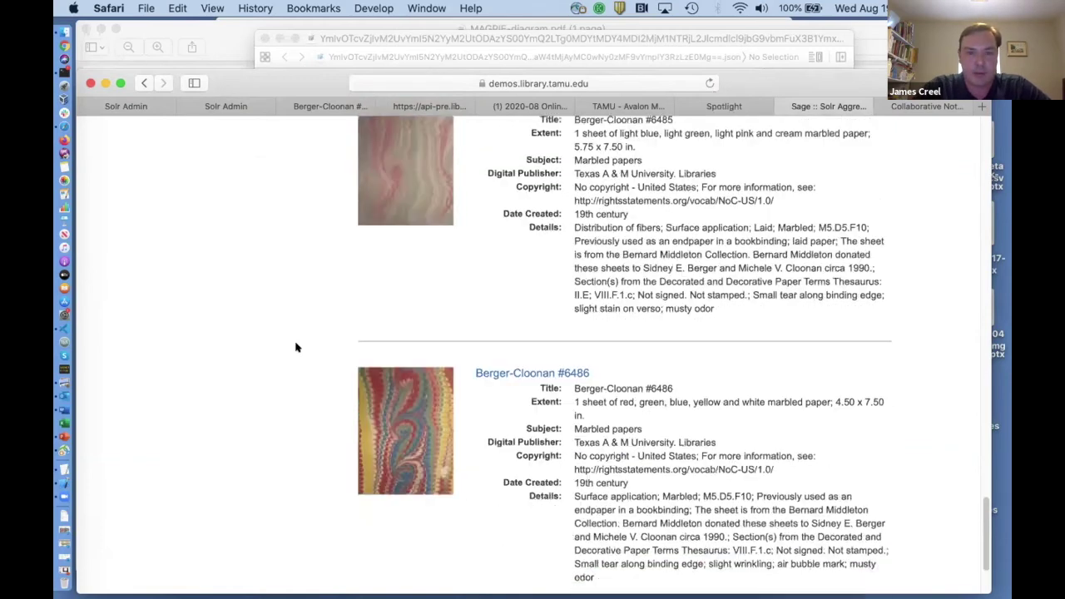
scroll(295, 347, "up", 15)
scroll(295, 347, "up", 20)
scroll(296, 348, "up", 10)
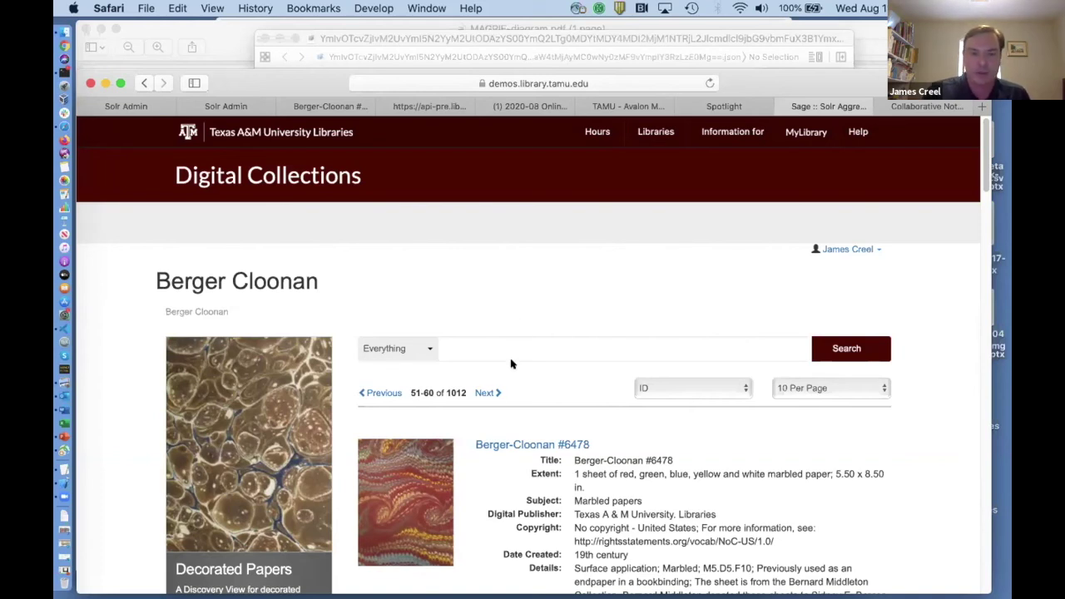
left_click(484, 394)
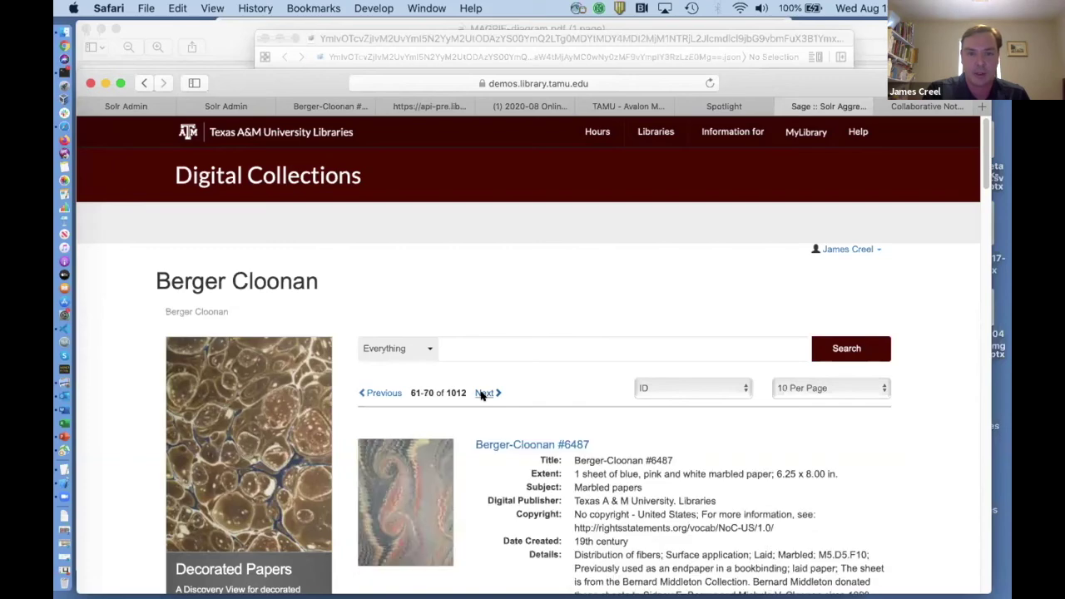
left_click(484, 394)
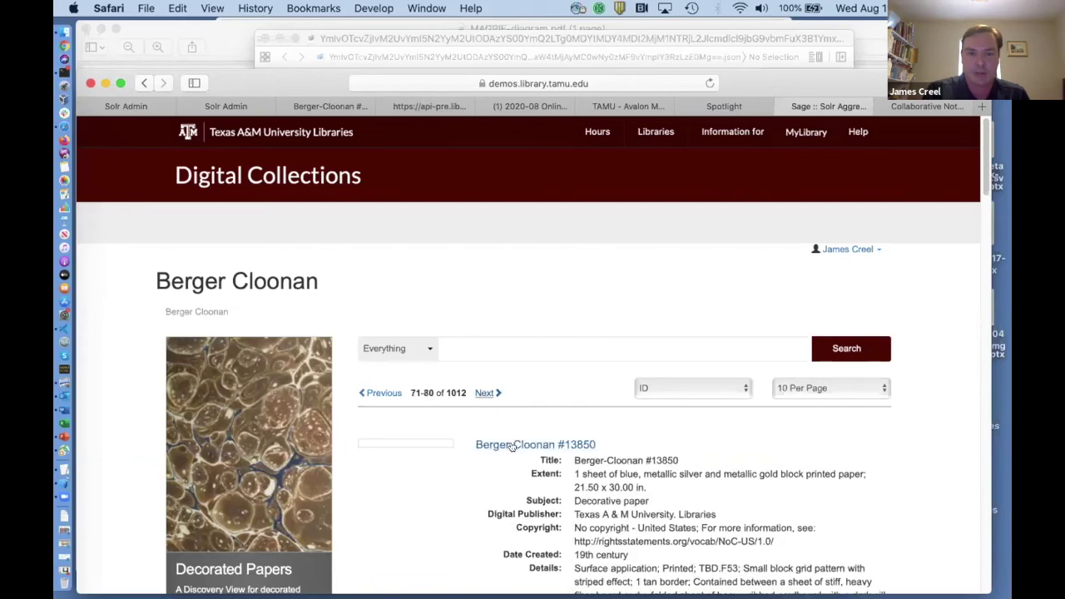
scroll(512, 447, "down", 15)
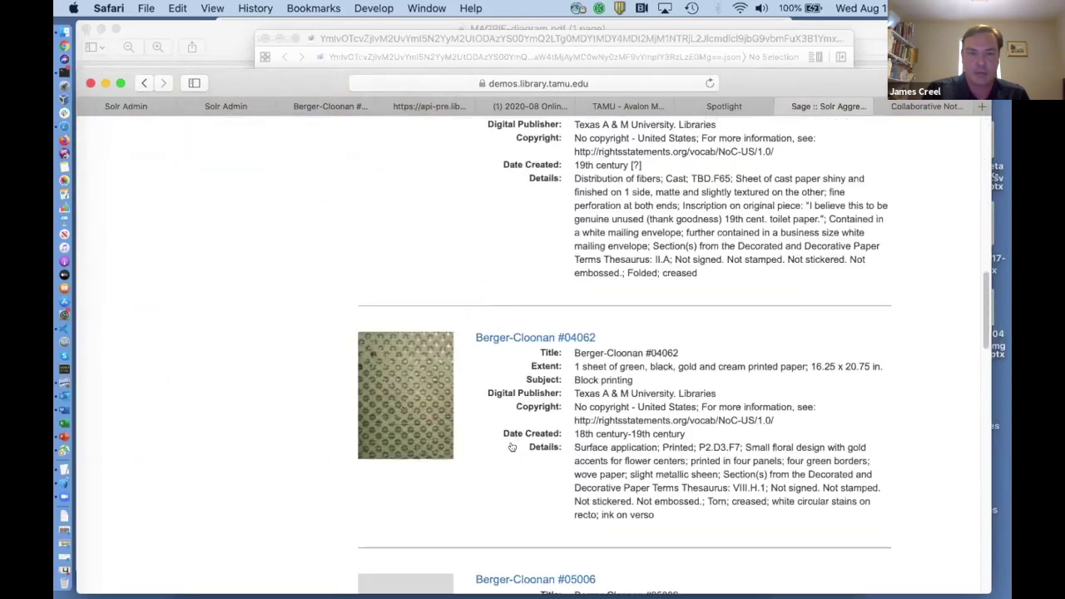
scroll(512, 447, "up", 5)
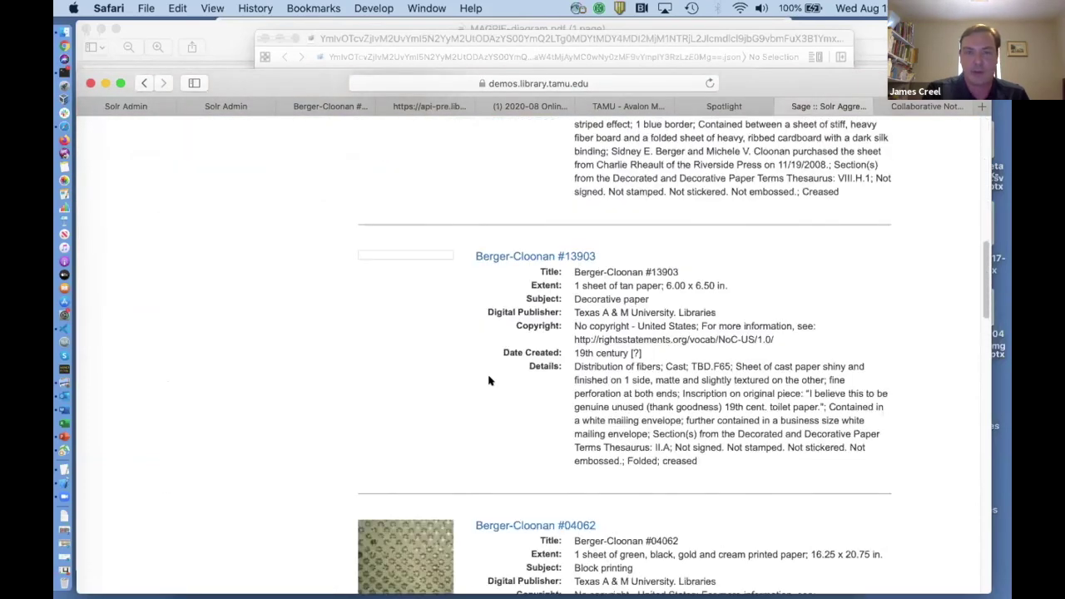
scroll(260, 343, "down", 20)
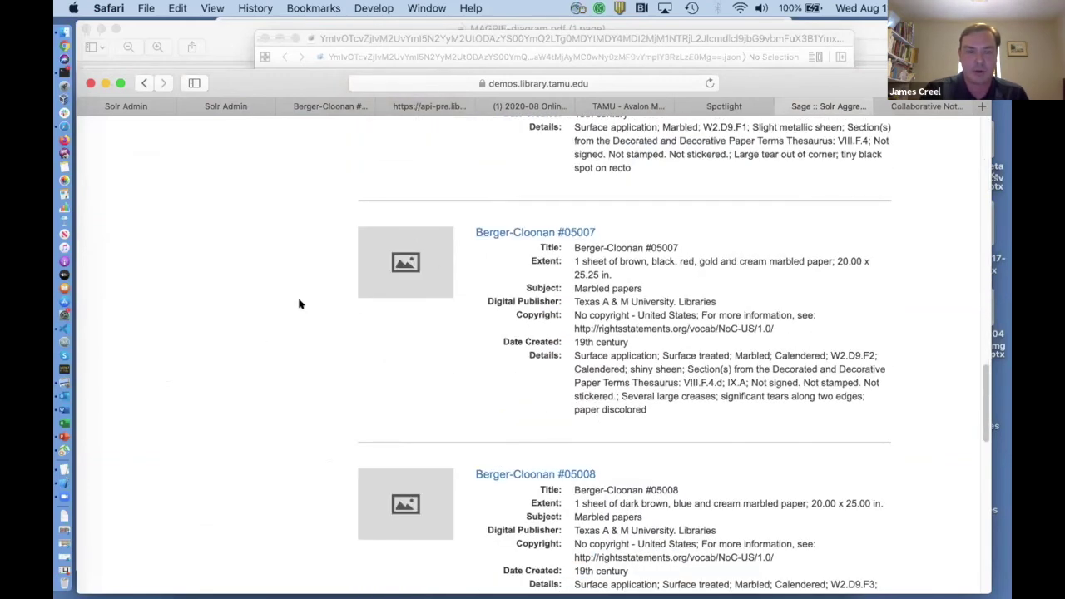
scroll(300, 304, "down", 2)
scroll(300, 305, "up", 5)
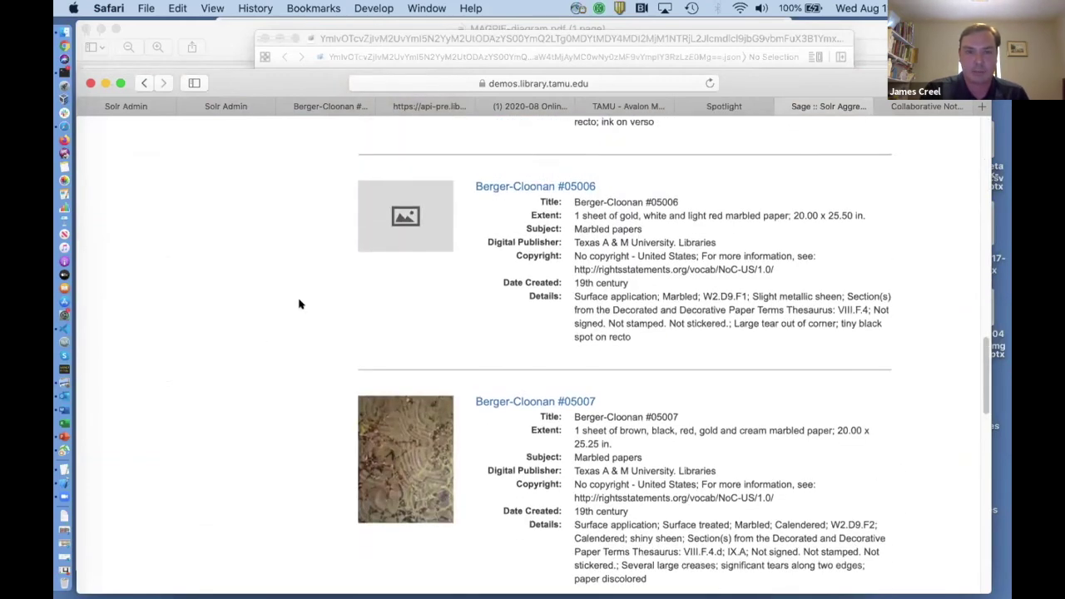
scroll(299, 305, "up", 2)
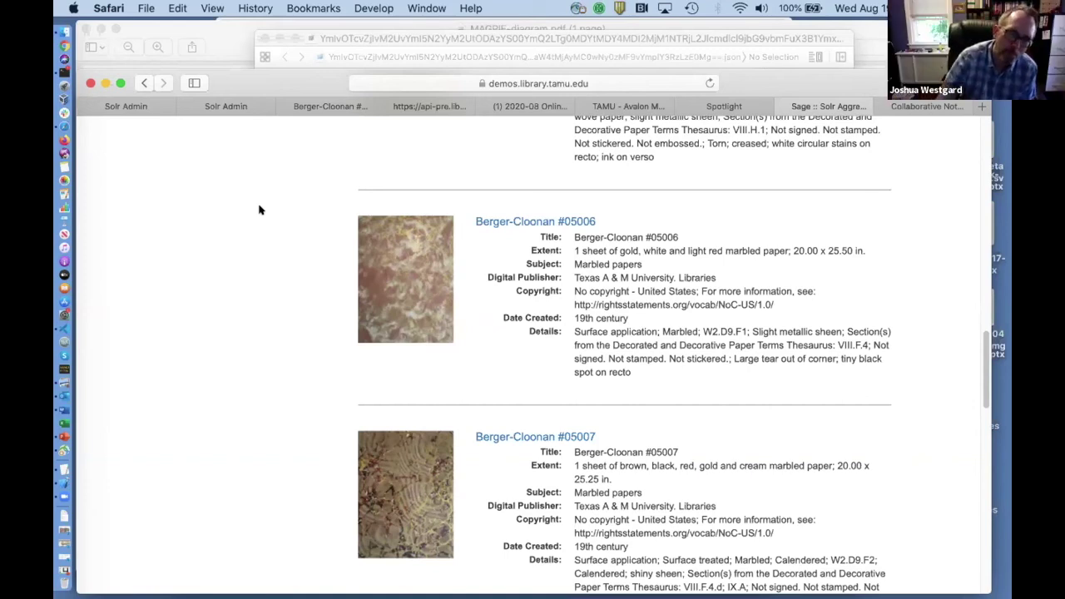
scroll(259, 249, "down", 1)
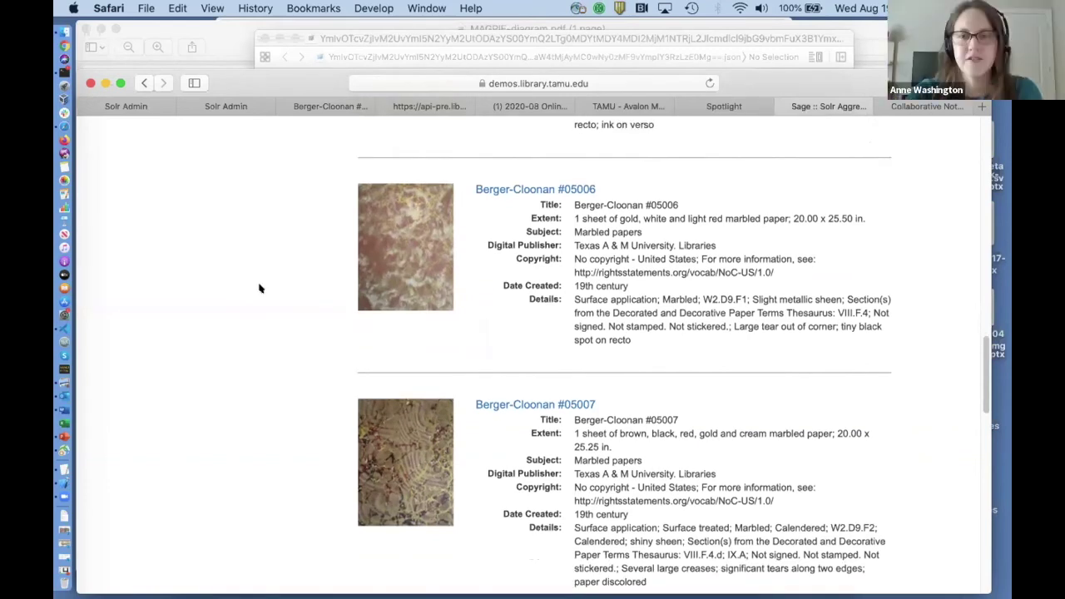
scroll(260, 289, "down", 5)
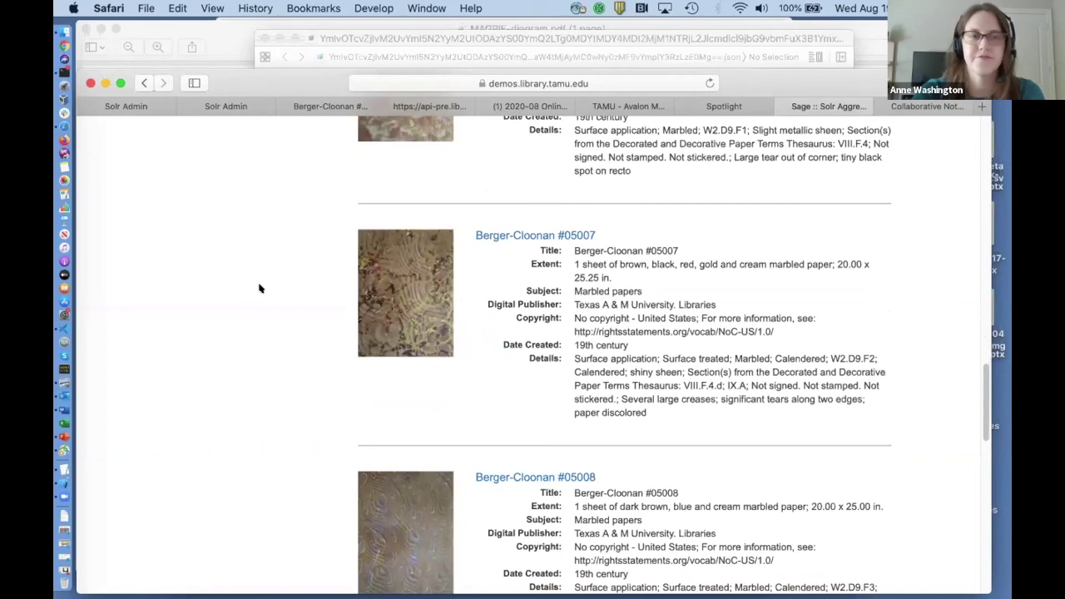
scroll(259, 289, "down", 20)
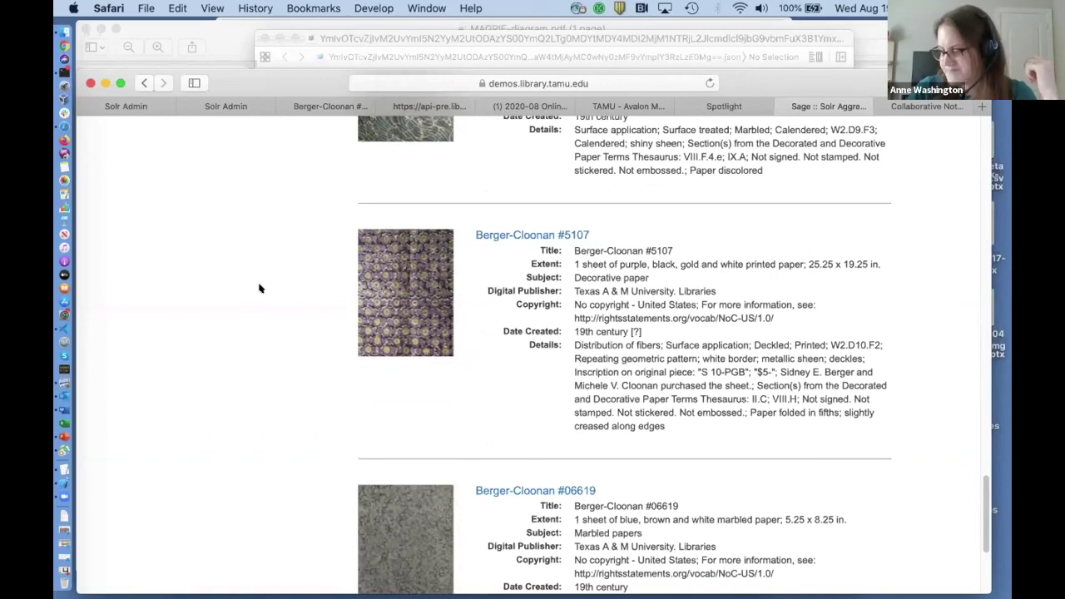
Open the Alice in Wonderland exhibit from the Spotlight site and browse its items
left_click(718, 102)
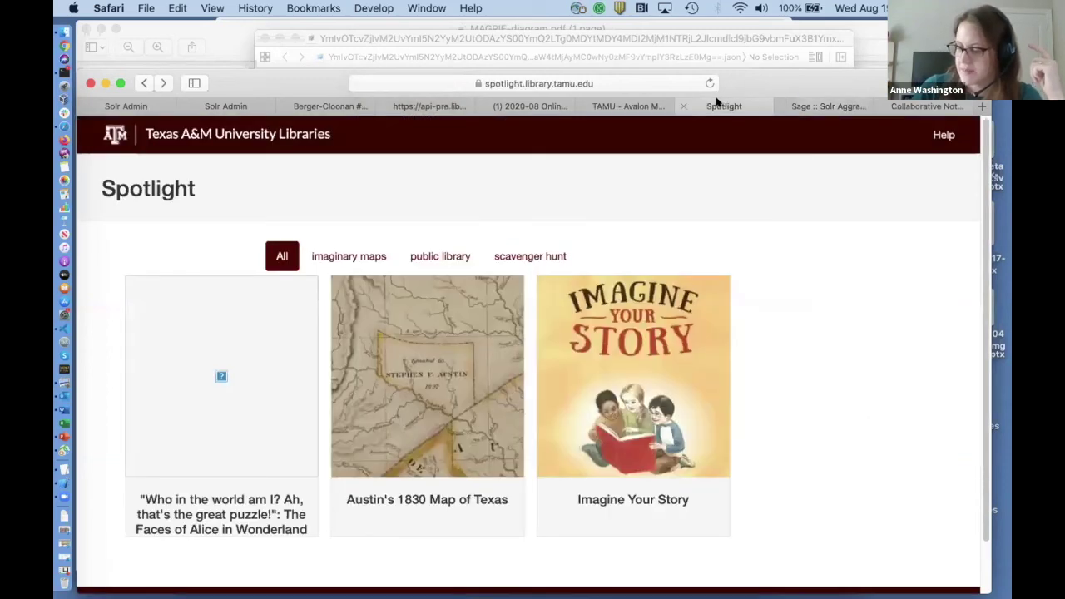
mouse_move(219, 371)
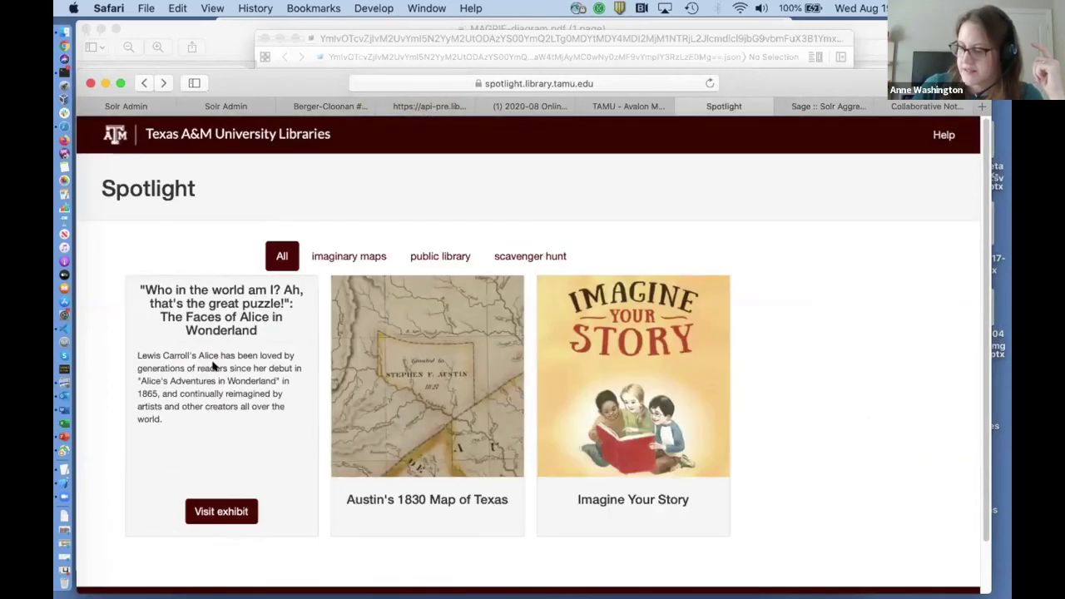
left_click(228, 510)
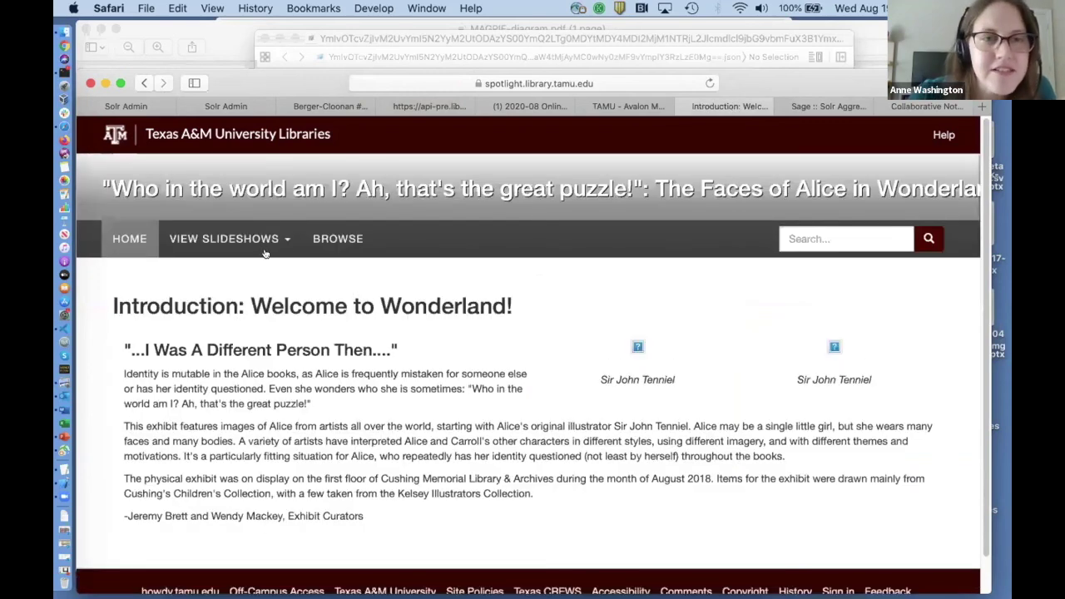
left_click(337, 238)
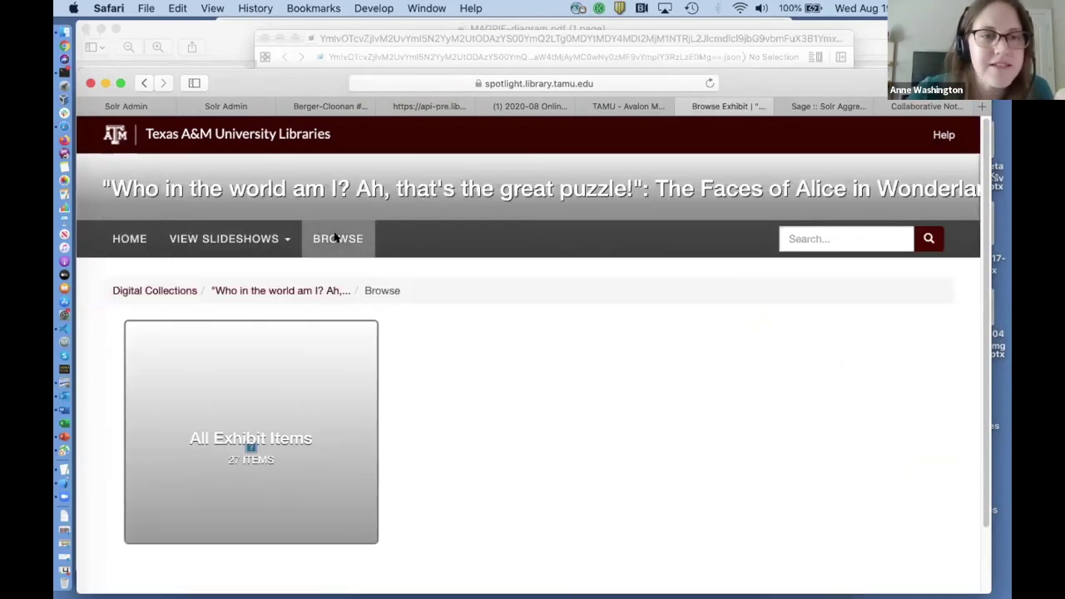
Open The Many Faces of Alice slideshow and select its web address
left_click(234, 239)
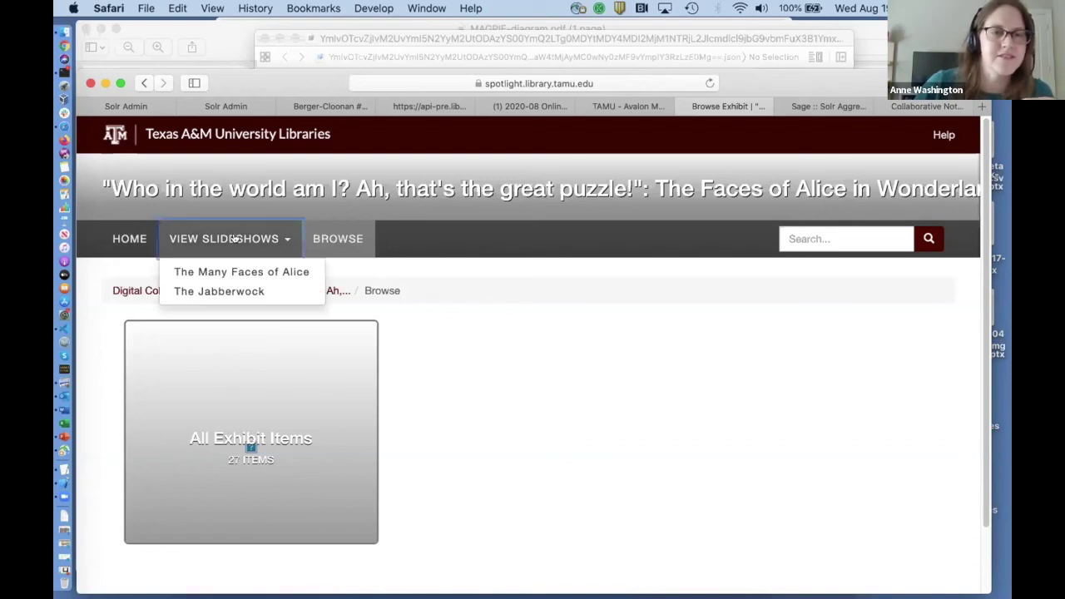
left_click(228, 271)
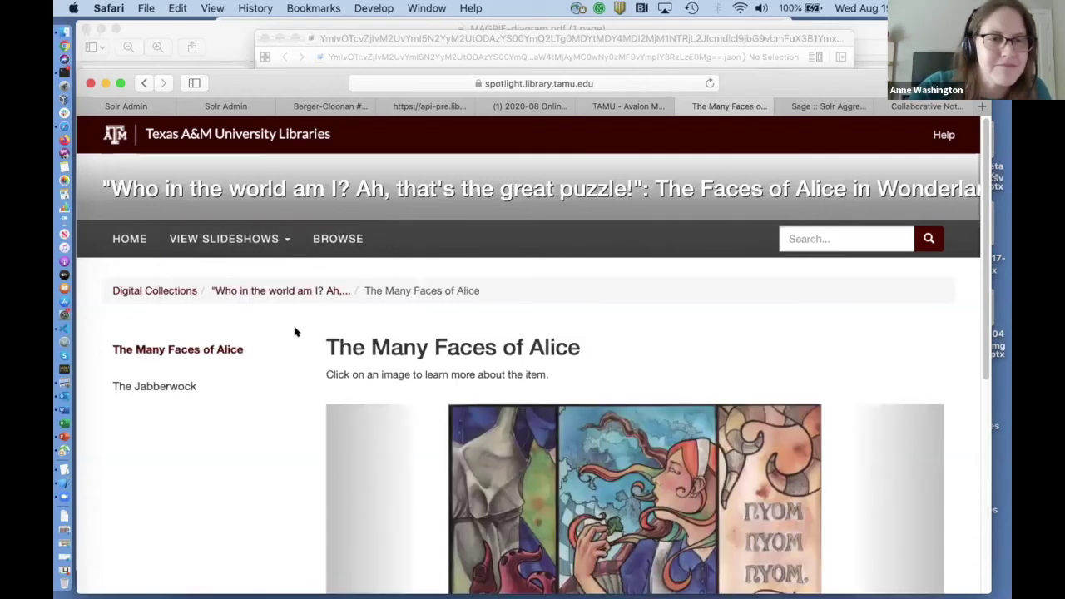
scroll(237, 370, "down", 5)
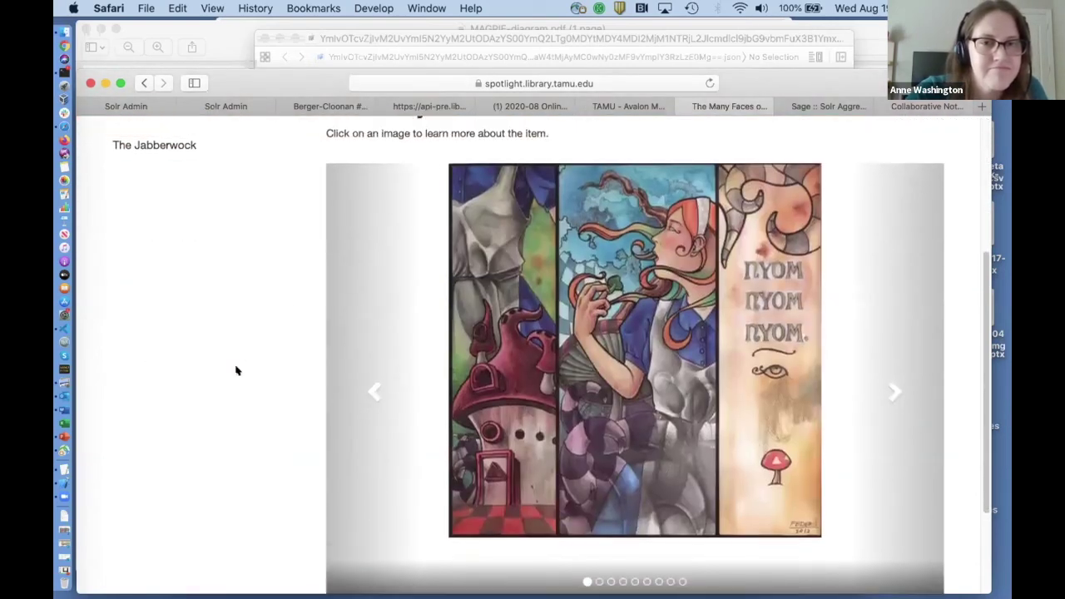
scroll(237, 370, "up", 1)
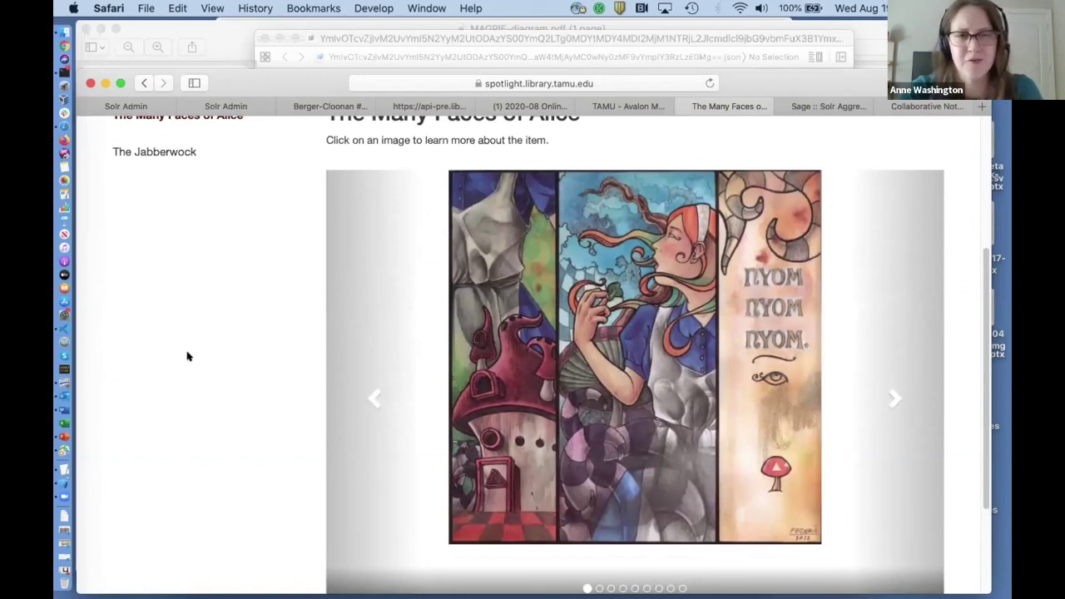
scroll(187, 356, "up", 5)
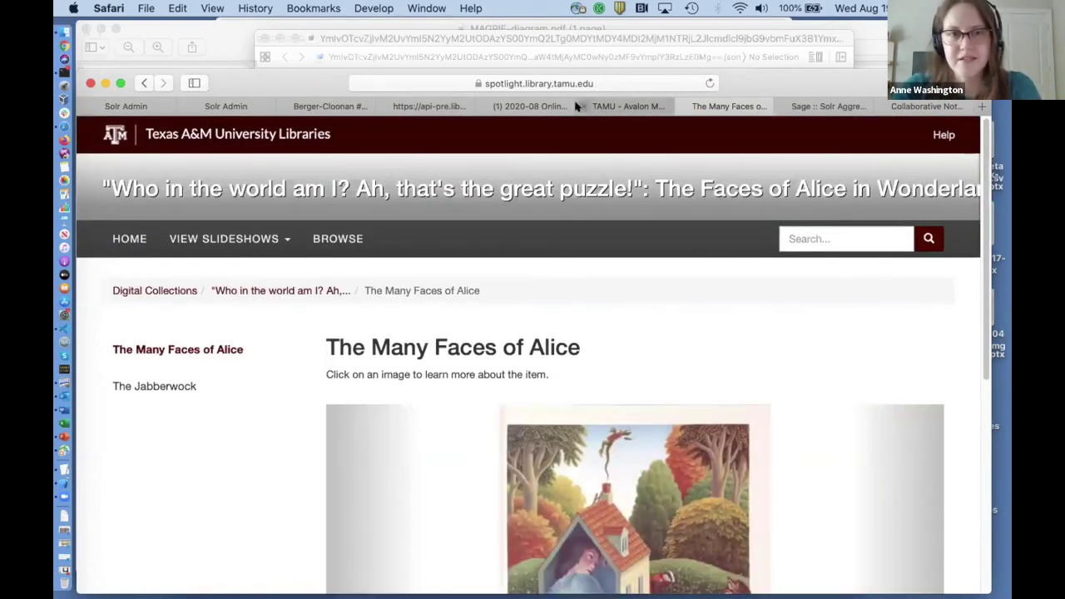
left_click(601, 83)
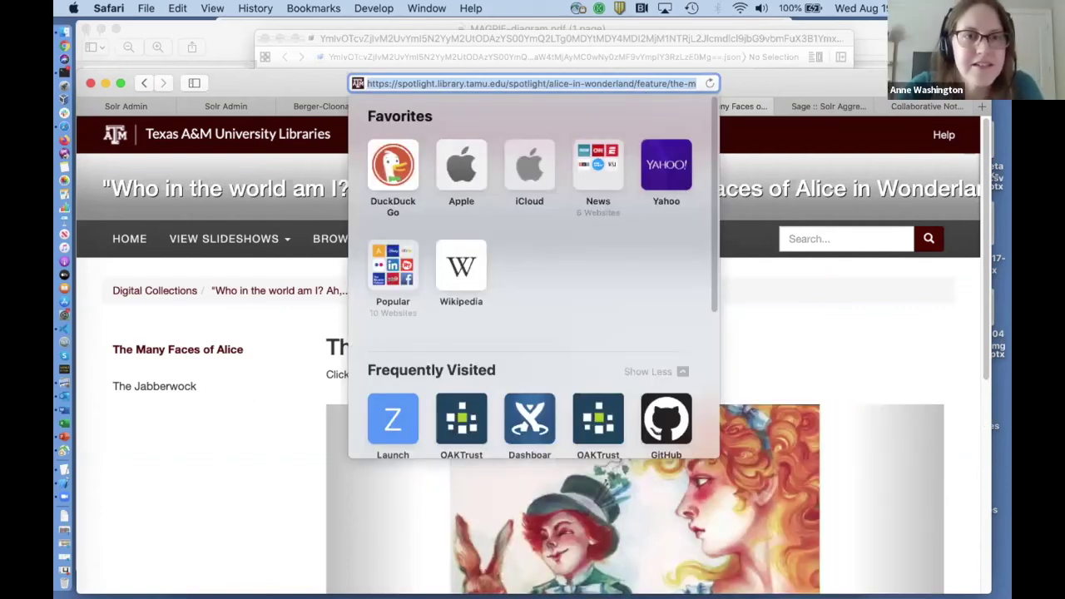
Clear the address suggestions and scroll back to The Many Faces of Alice carousel
key("Right")
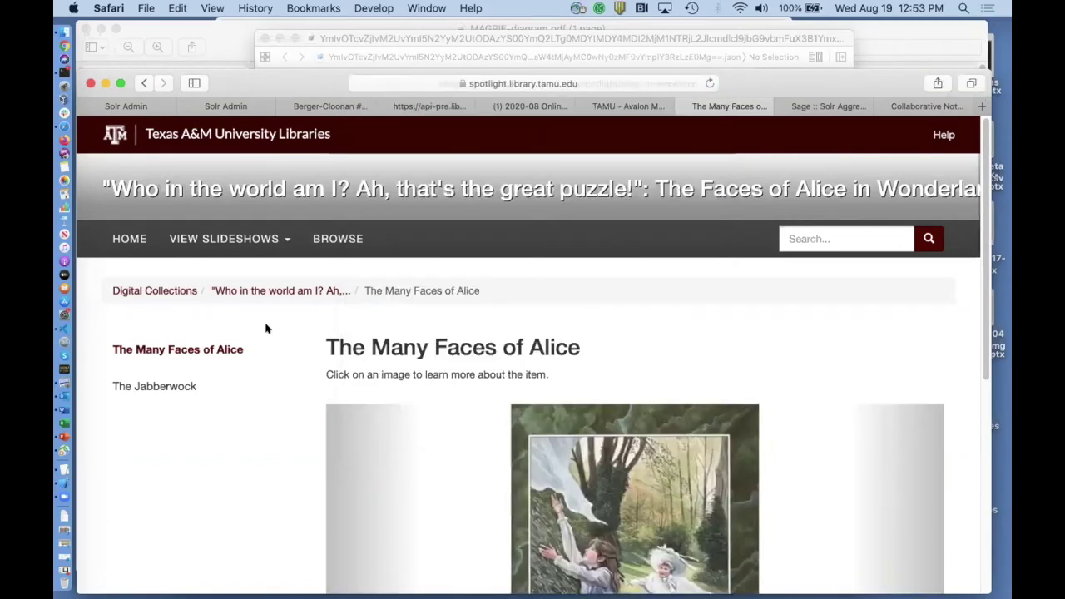
left_click(267, 329)
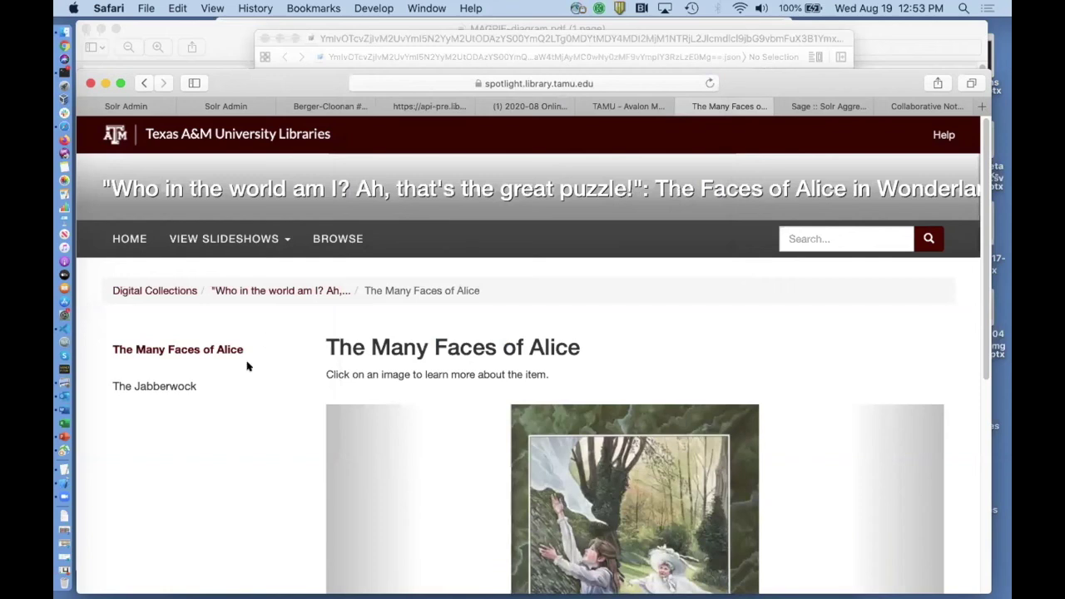
scroll(246, 366, "down", 3)
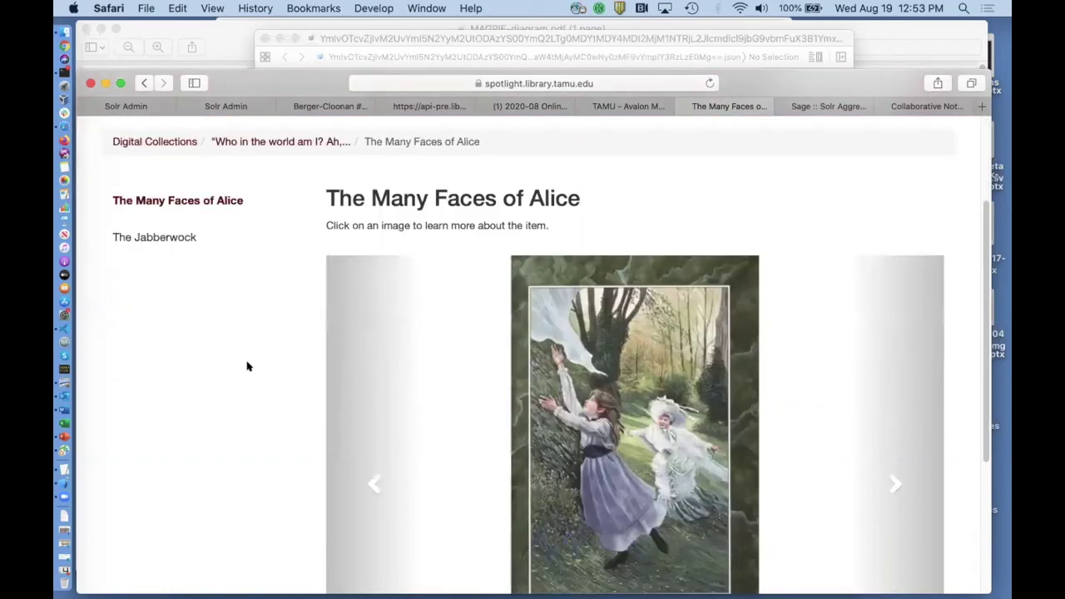
Check the tamu-solr-indexing transform, then return to the Berger-Cloonan #6432 Fedora record
left_click(419, 106)
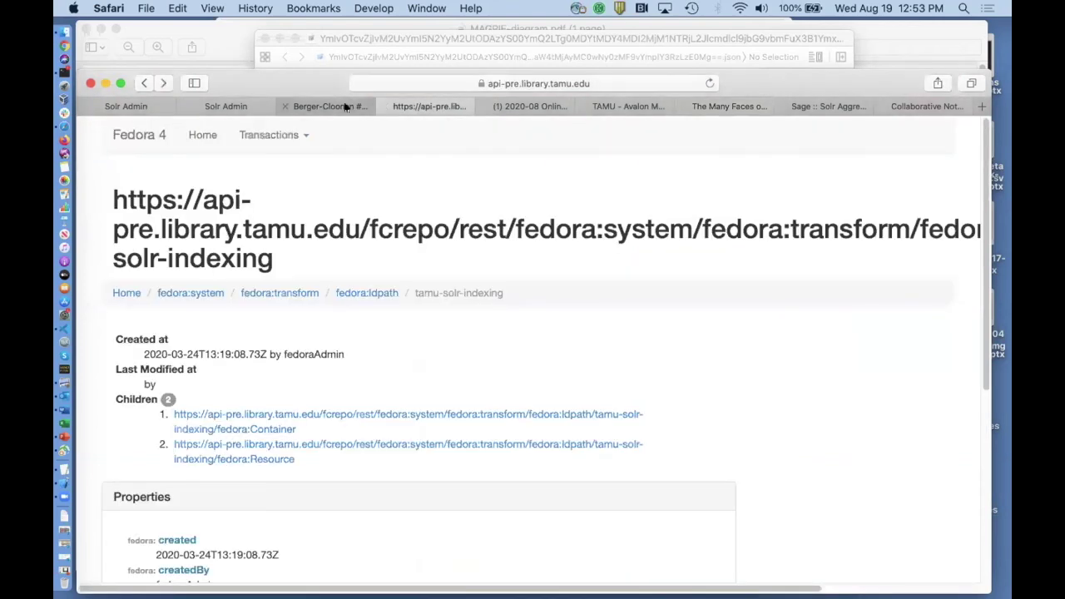
left_click(345, 106)
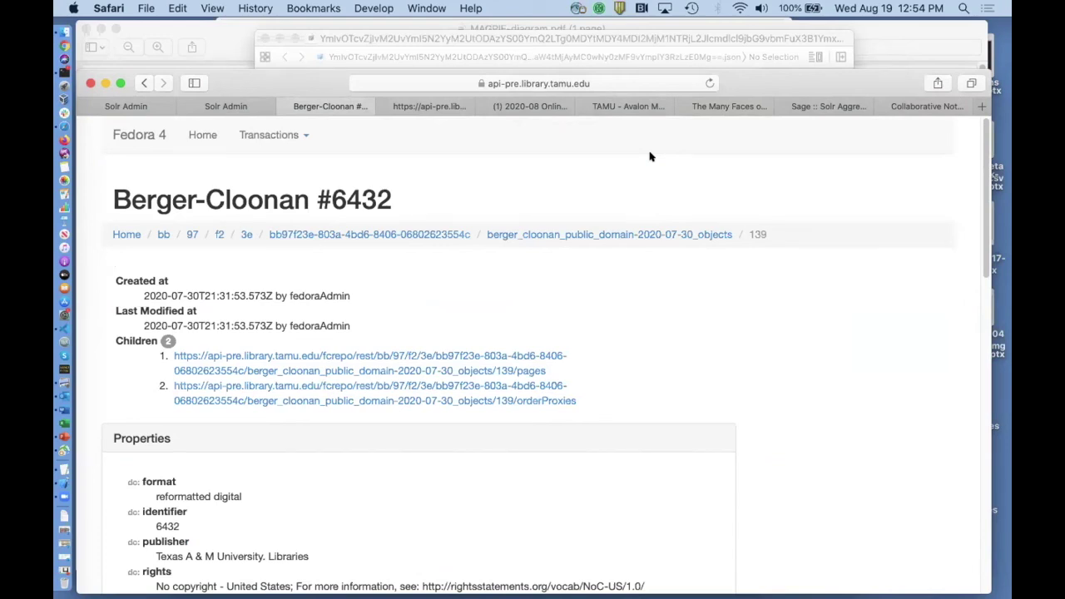
Open Alice with a Flamingo from the carousel, scroll to its metadata, and reveal its full URL
left_click(721, 106)
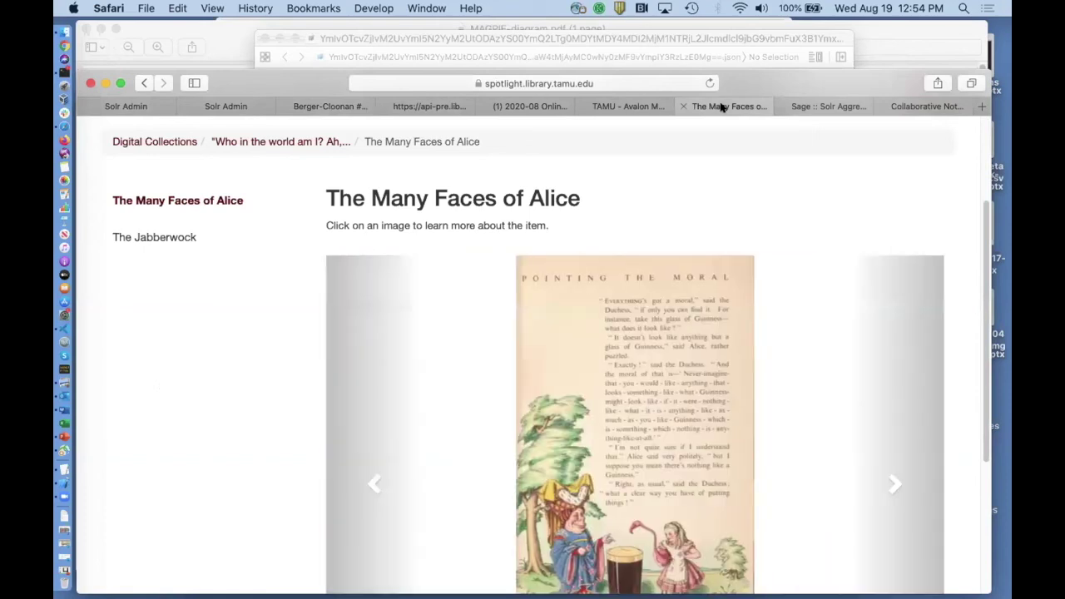
left_click(576, 411)
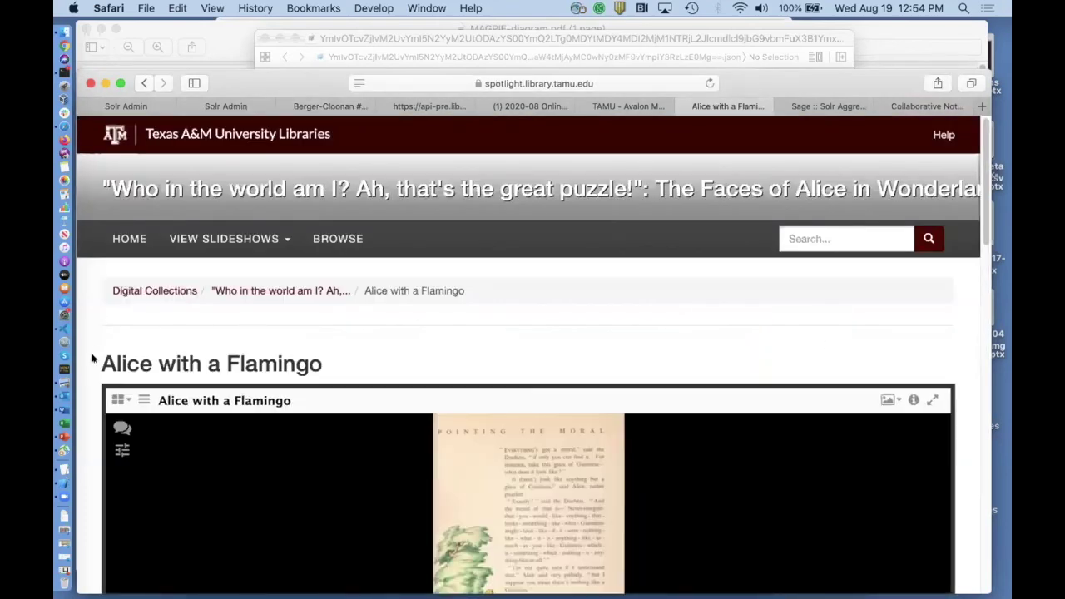
scroll(92, 358, "down", 5)
scroll(92, 357, "down", 3)
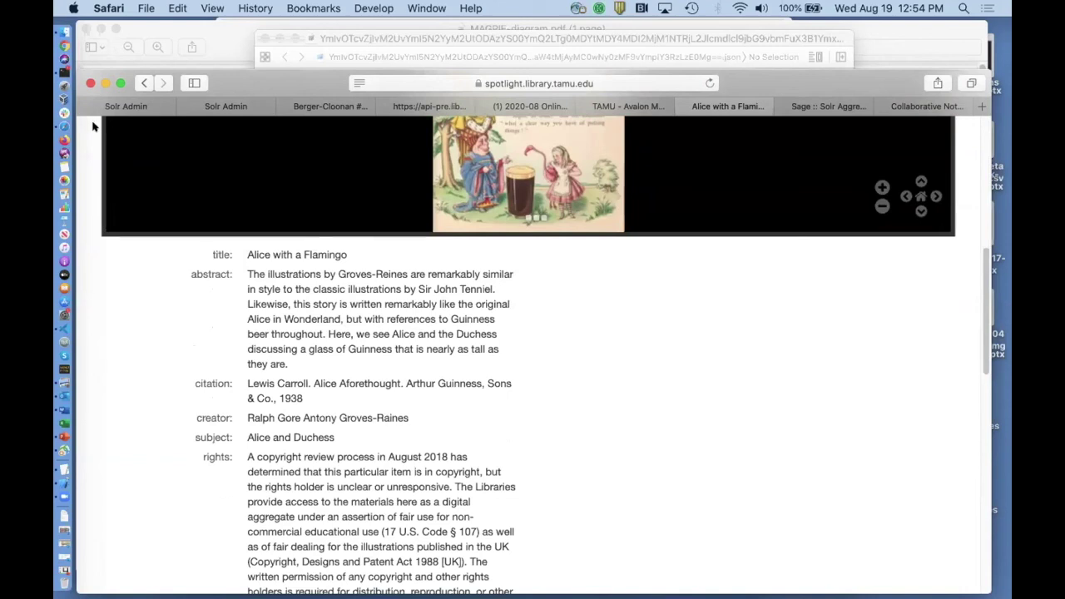
left_click(634, 83)
key("Right")
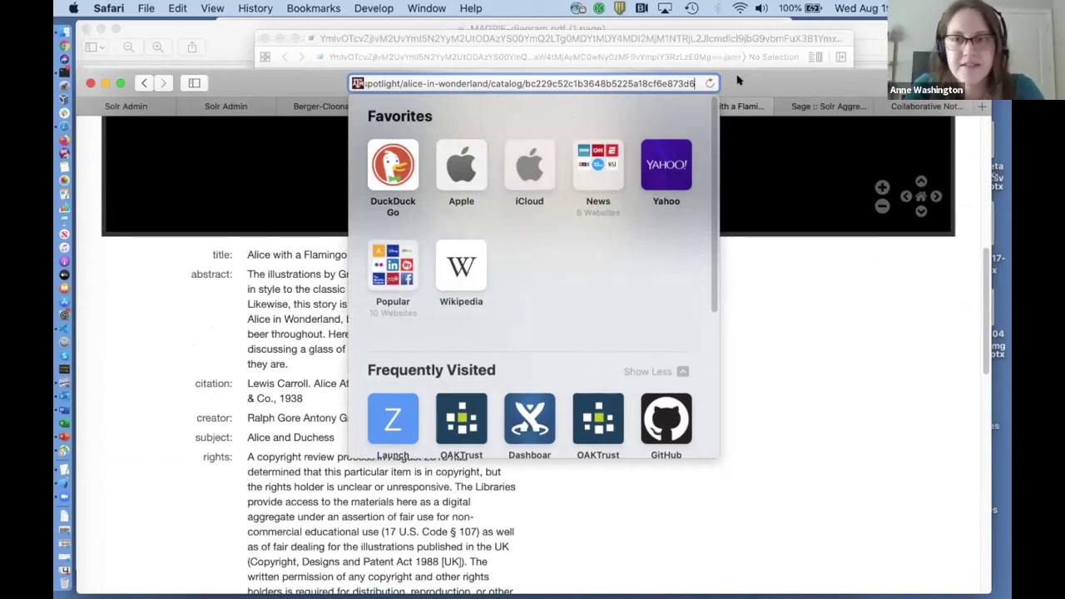
Close Safari's Favorites popover to reveal the record's citation and fair-use rights statement
key("Escape")
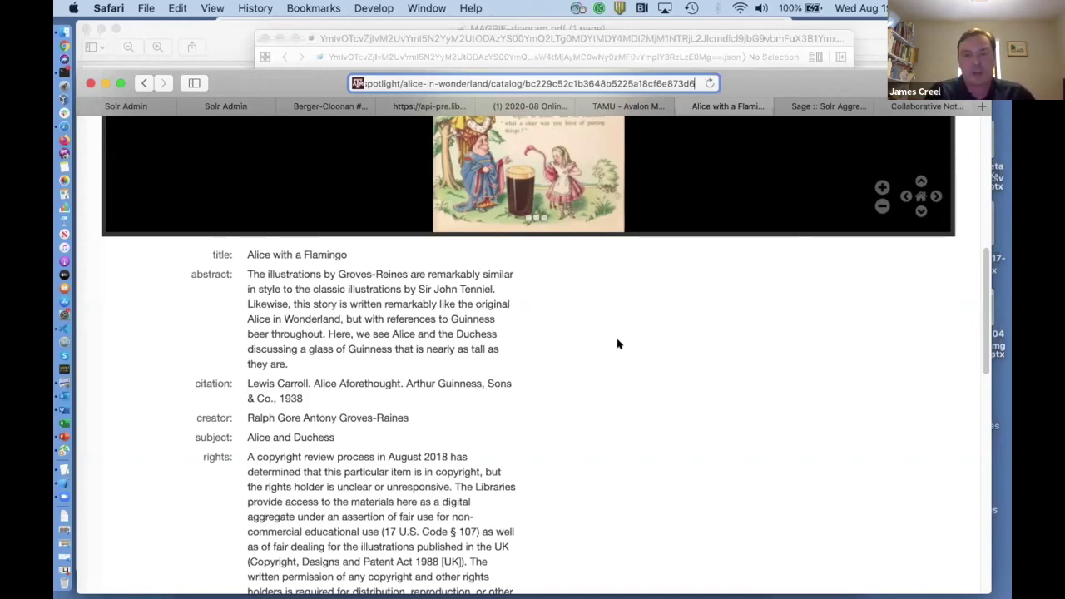
Select the item identifier at the end of the Alice with a Flamingo URL
double_click(612, 79)
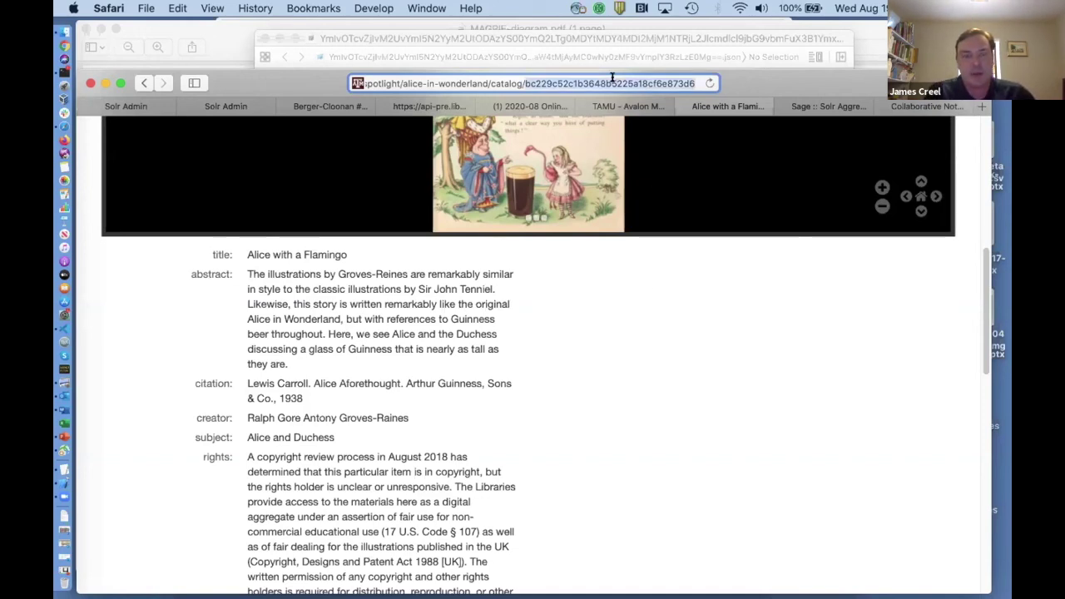